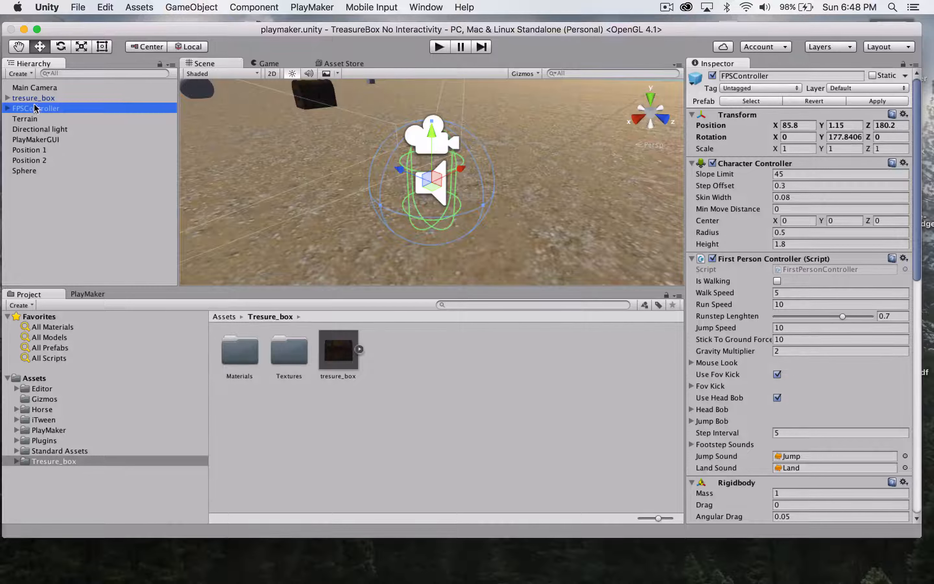
- Inspect the Directional light, PlayMakerGUI and tresure_box objects, framing the treasure box in the scene
double_click(52, 129)
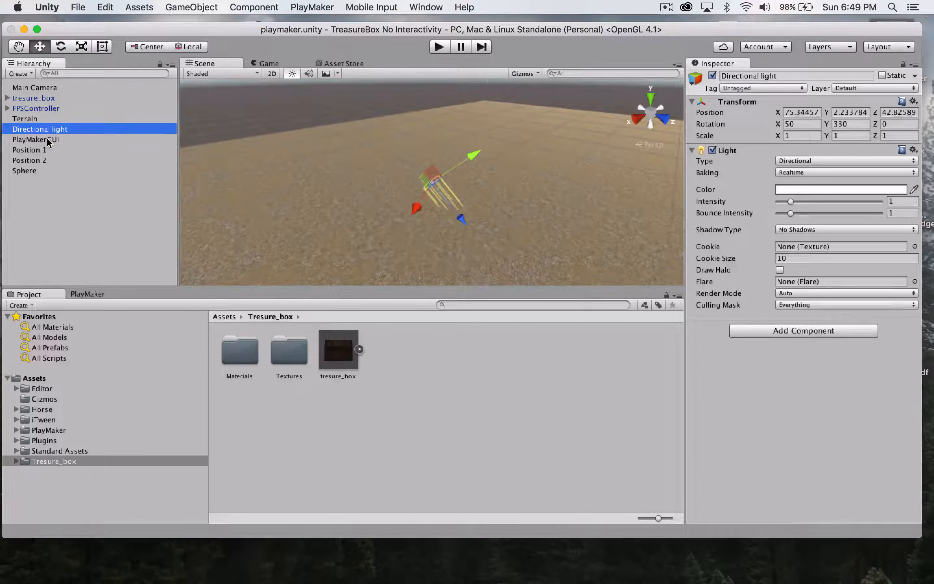
left_click(61, 140)
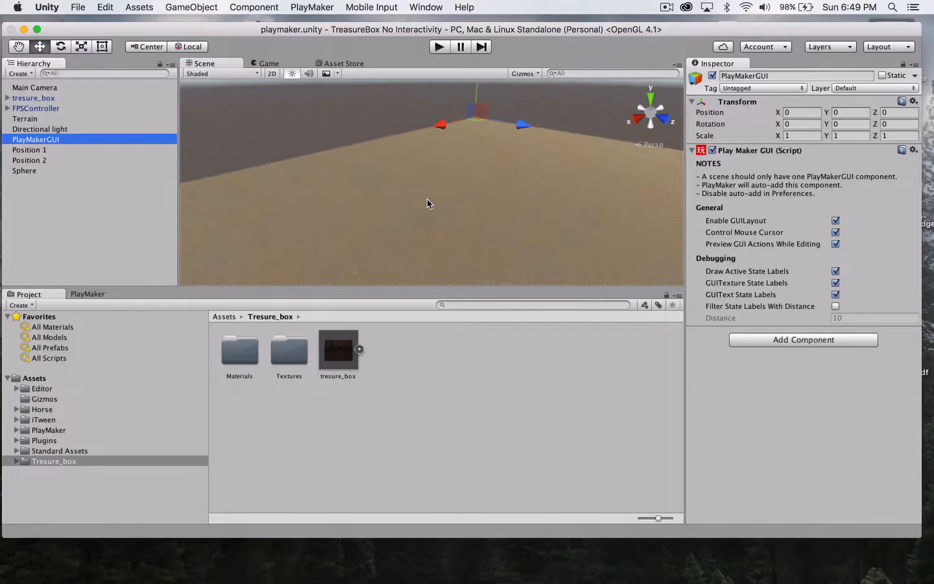
double_click(37, 99)
scroll(468, 210, "up", 3)
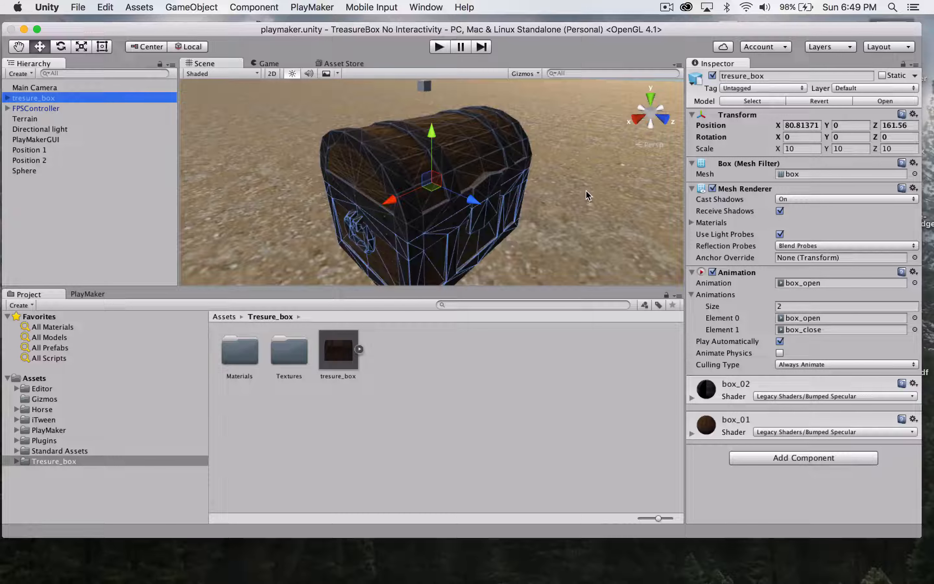
scroll(528, 174, "down", 5)
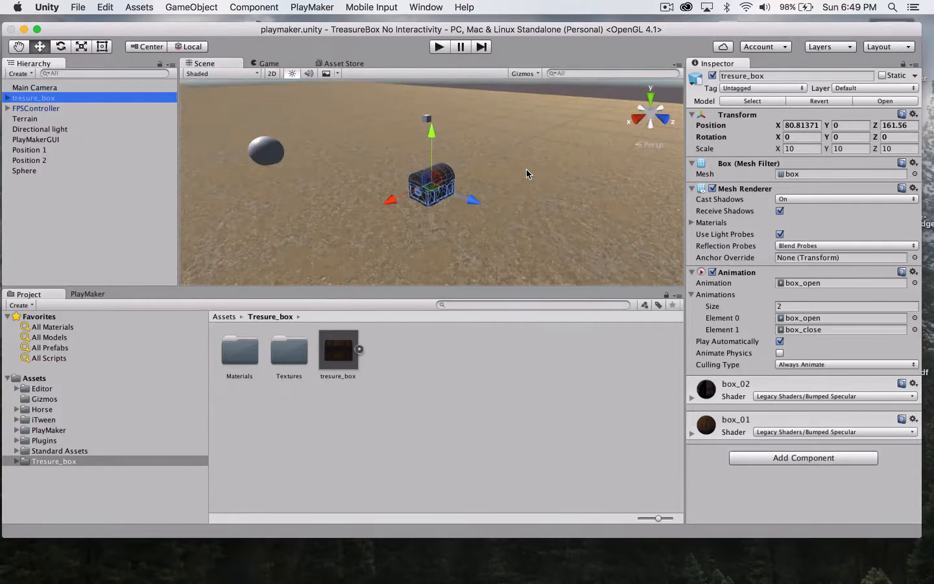
scroll(470, 158, "up", 3)
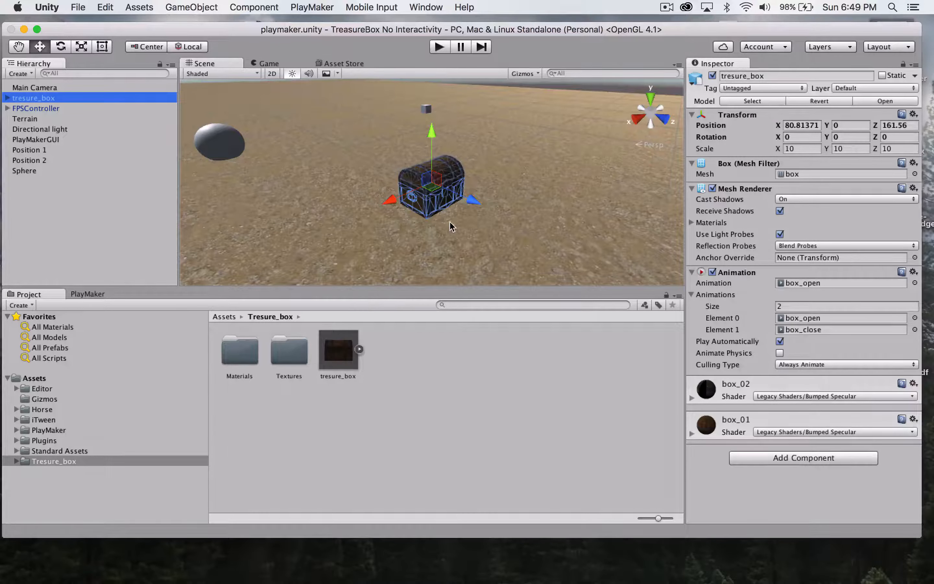
scroll(450, 222, "down", 5)
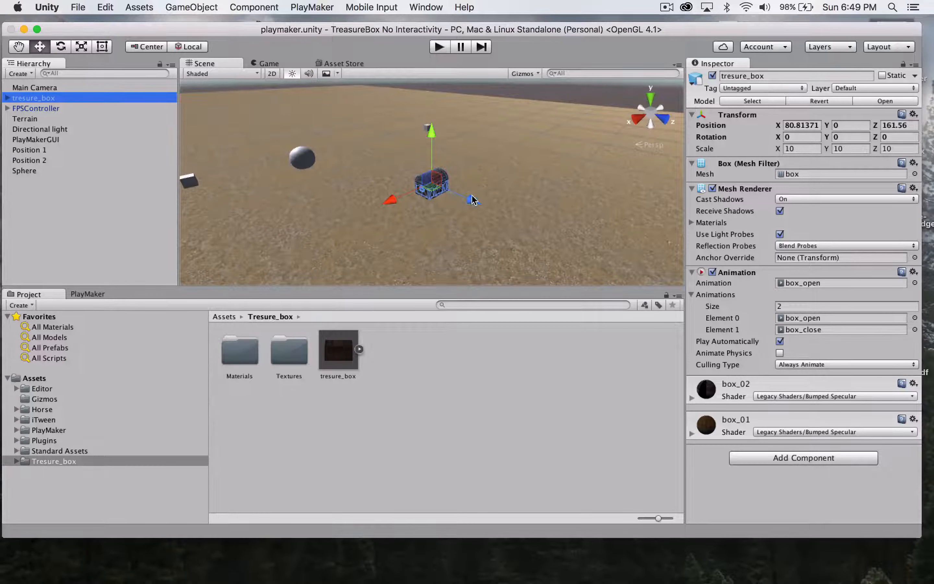
- Select the FPSController and frame it in the scene together with the nearby treasure box
left_click(36, 109)
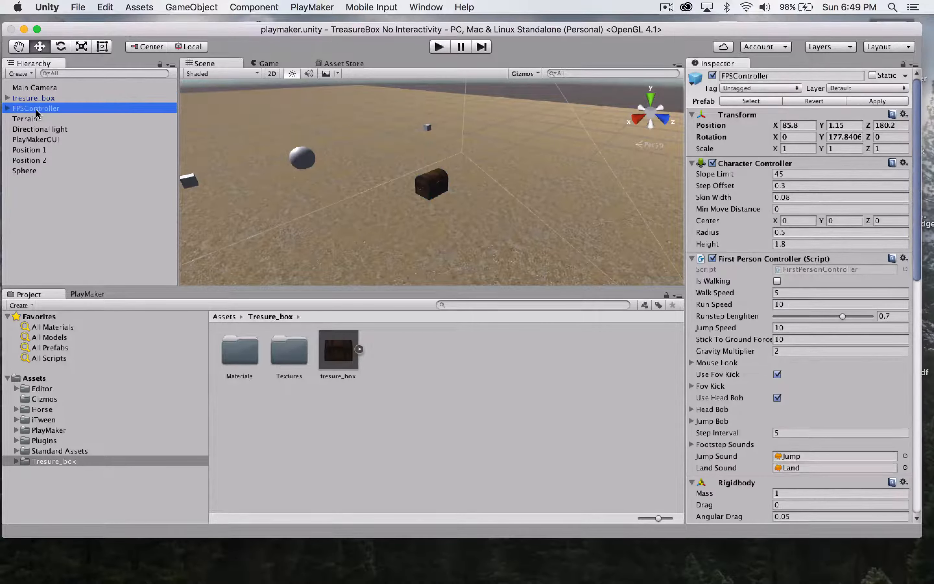
double_click(36, 109)
scroll(439, 189, "down", 5)
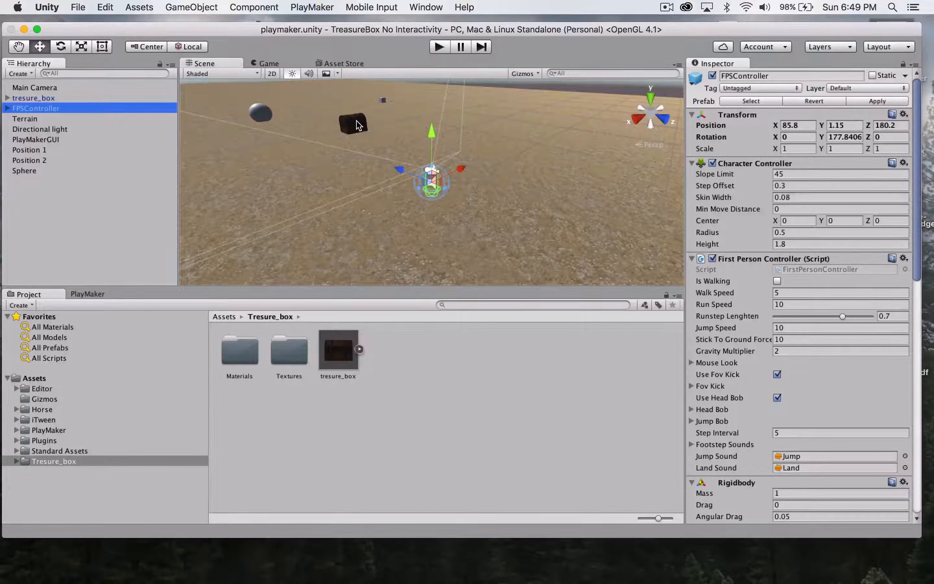
scroll(326, 140, "down", 2)
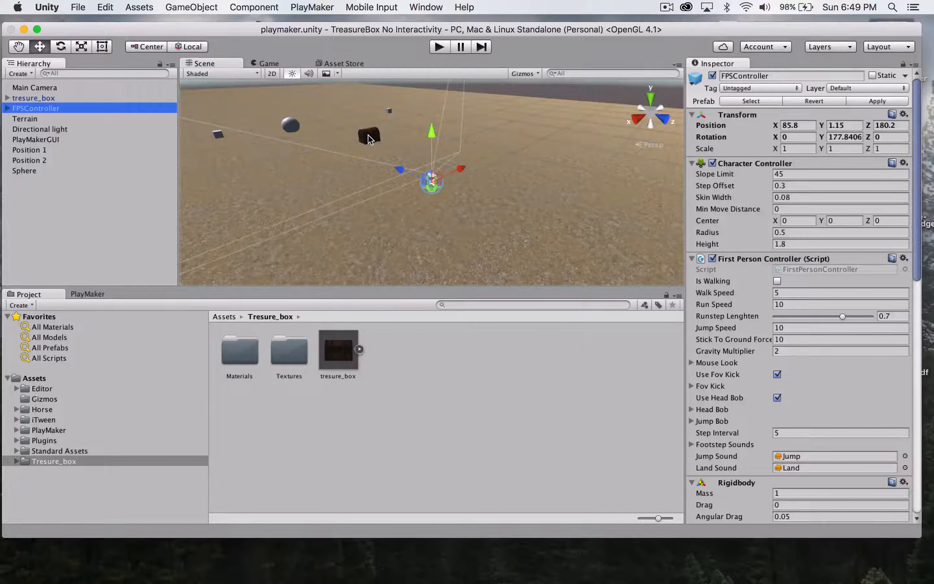
scroll(384, 150, "up", 1)
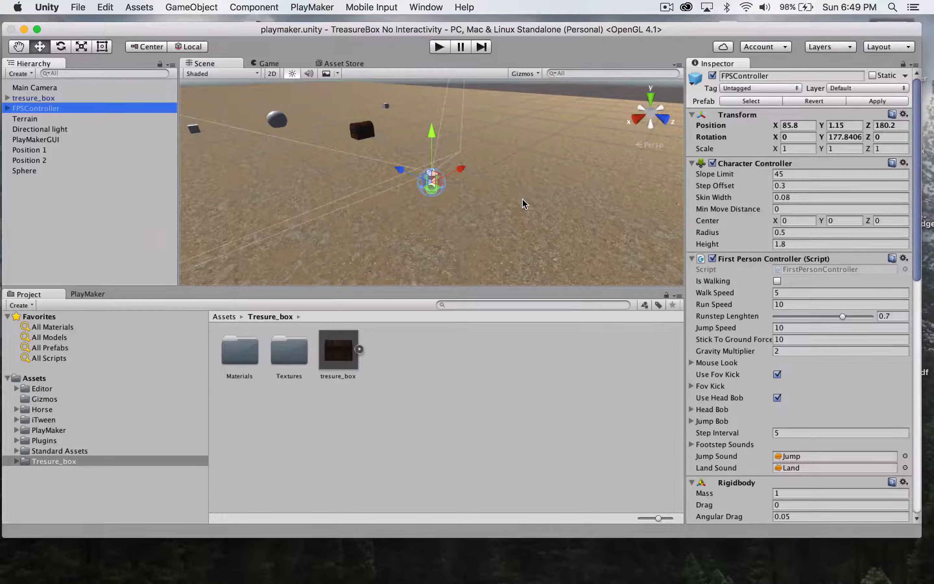
key("super+Tab")
key("super+Tab")
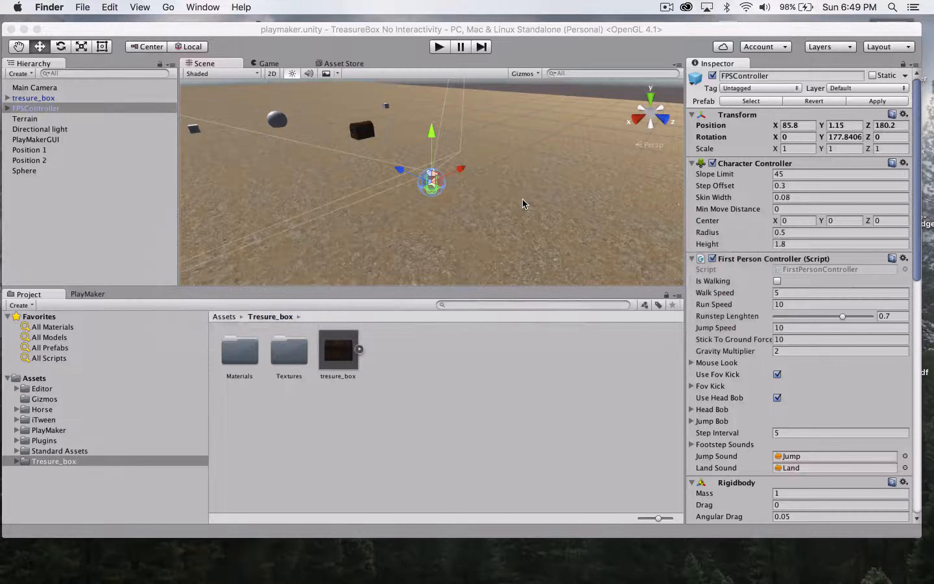
left_click(201, 6)
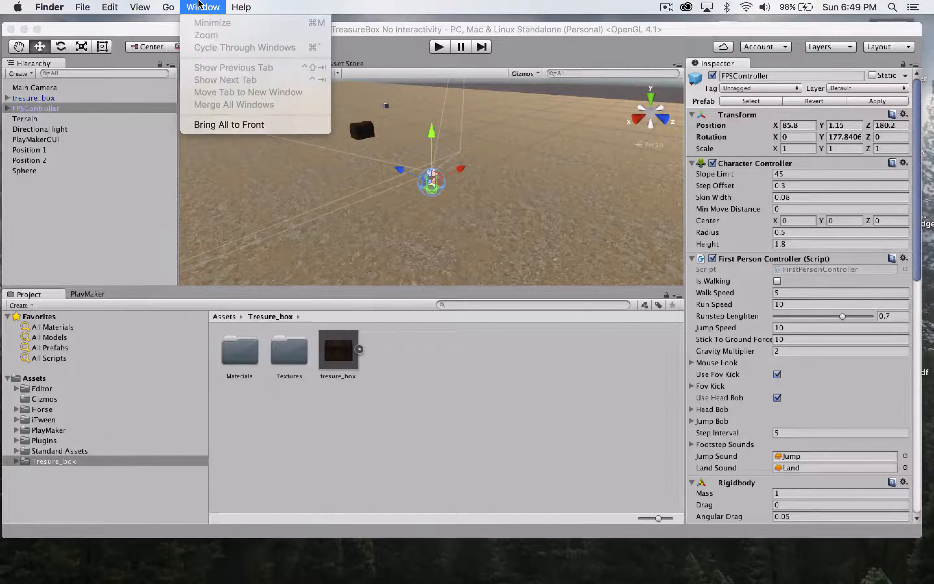
left_click(200, 6)
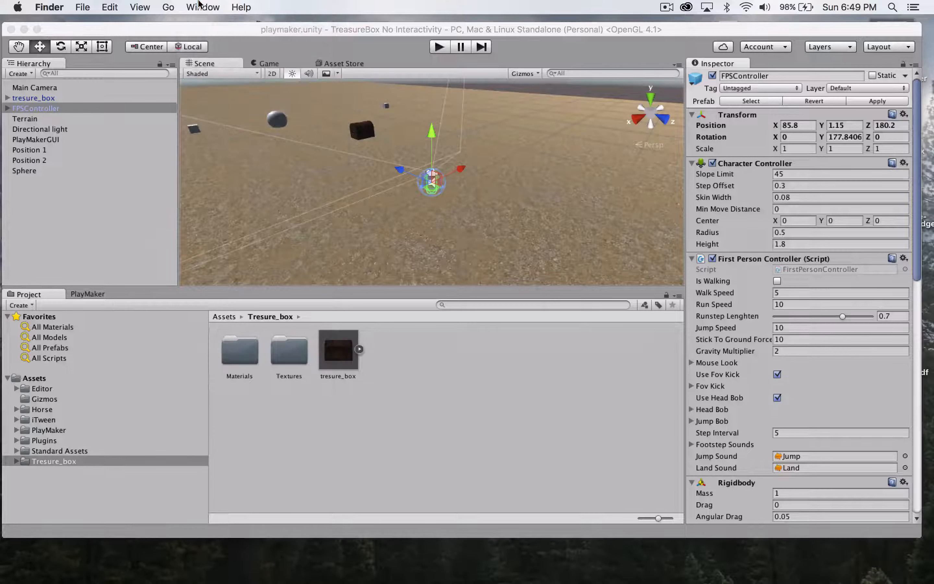
- Narrow the Unity editor window to uncover the desktop icons, and open the Downloads folder in Finder
left_click(918, 537)
left_click_drag(918, 535, 854, 545)
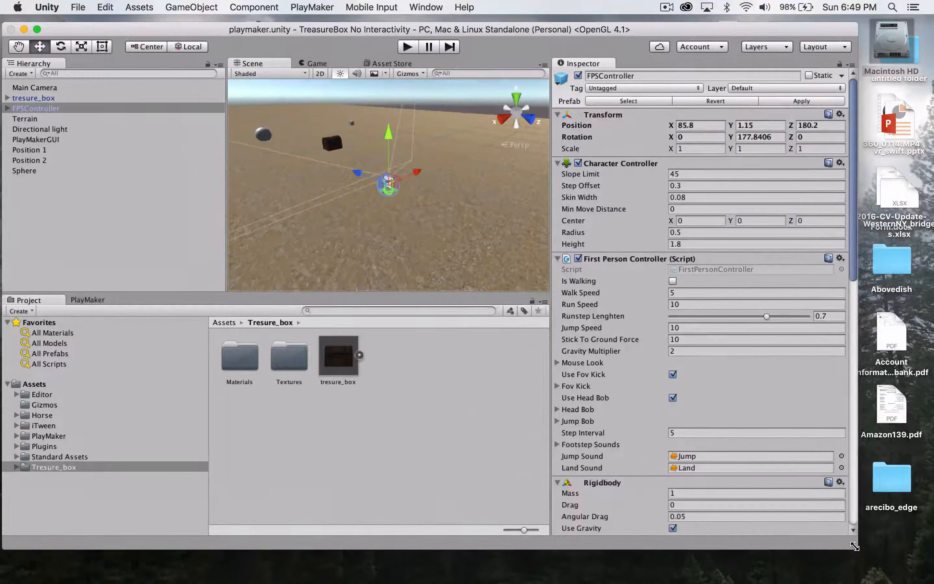
key("super+Tab")
key("super+Tab")
key("super+Tab")
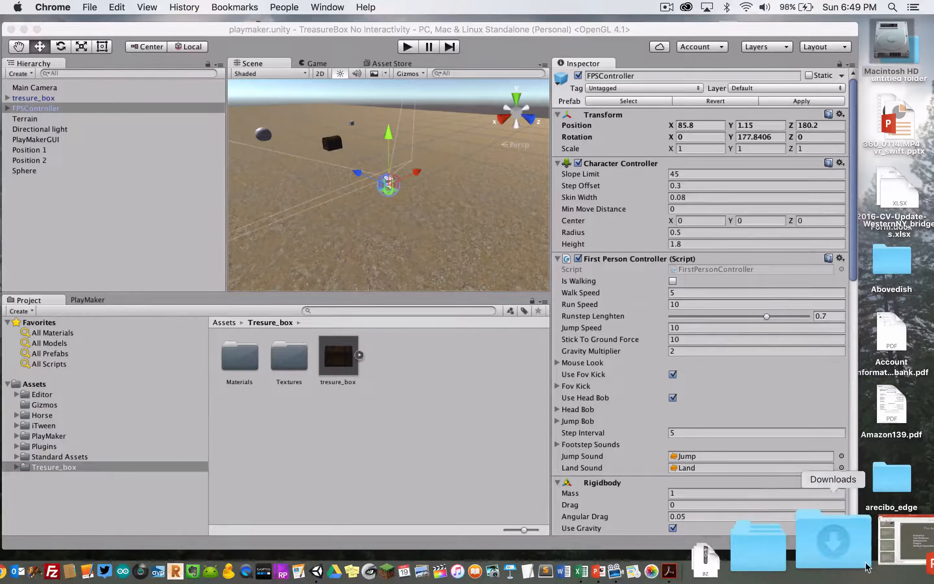
left_click(865, 566)
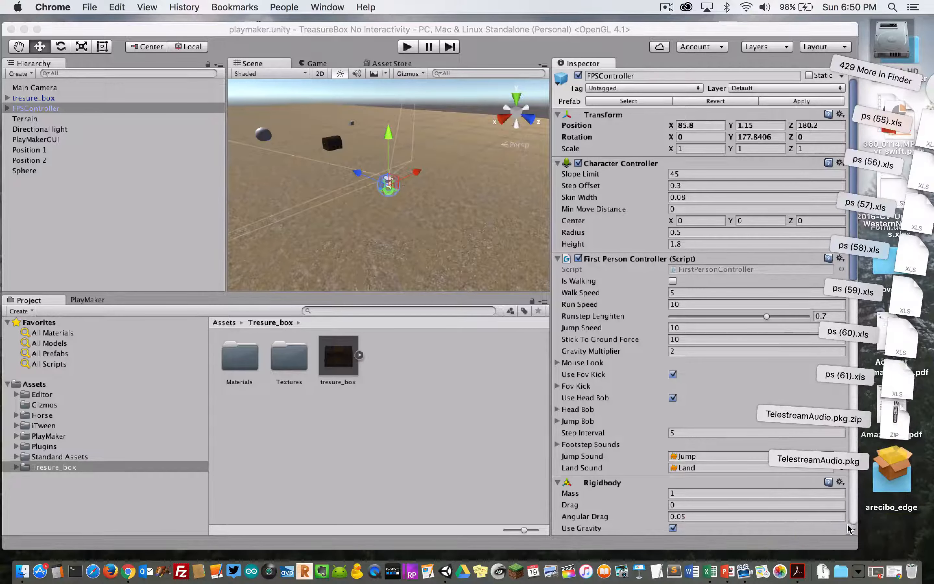
left_click(905, 81)
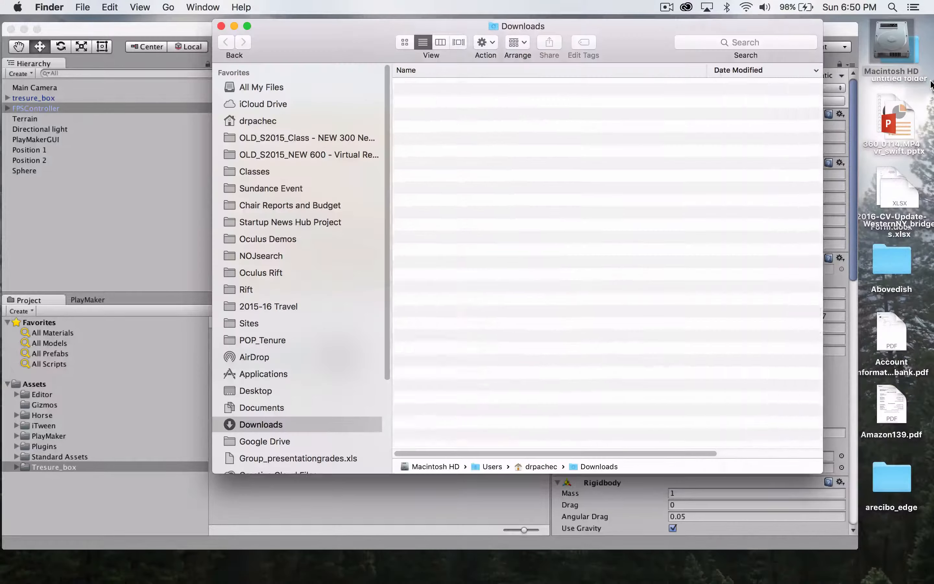
- Find the PlayMaker1.8.3 (1) folder in Downloads and open it
scroll(555, 200, "up", 2)
scroll(412, 203, "down", 2)
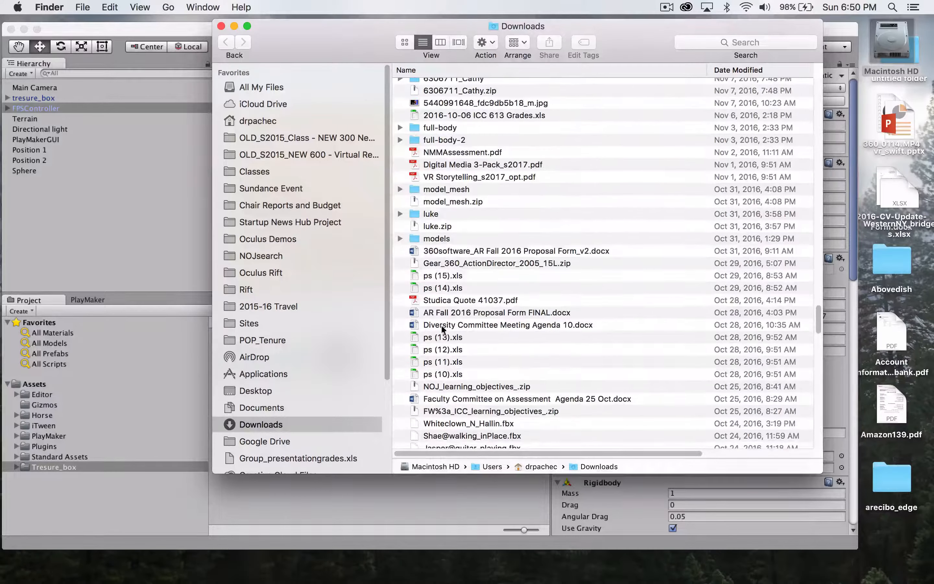
scroll(460, 335, "up", 15)
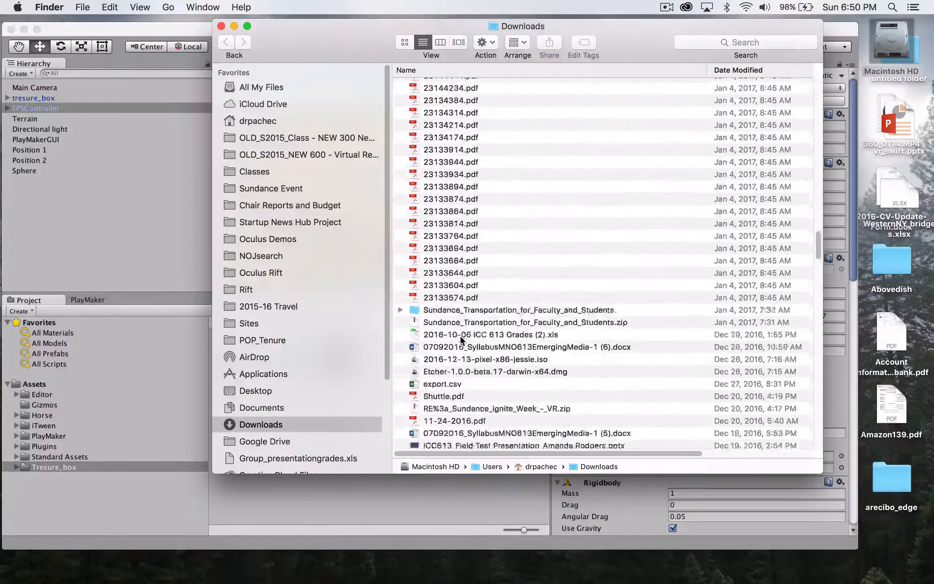
scroll(459, 335, "up", 10)
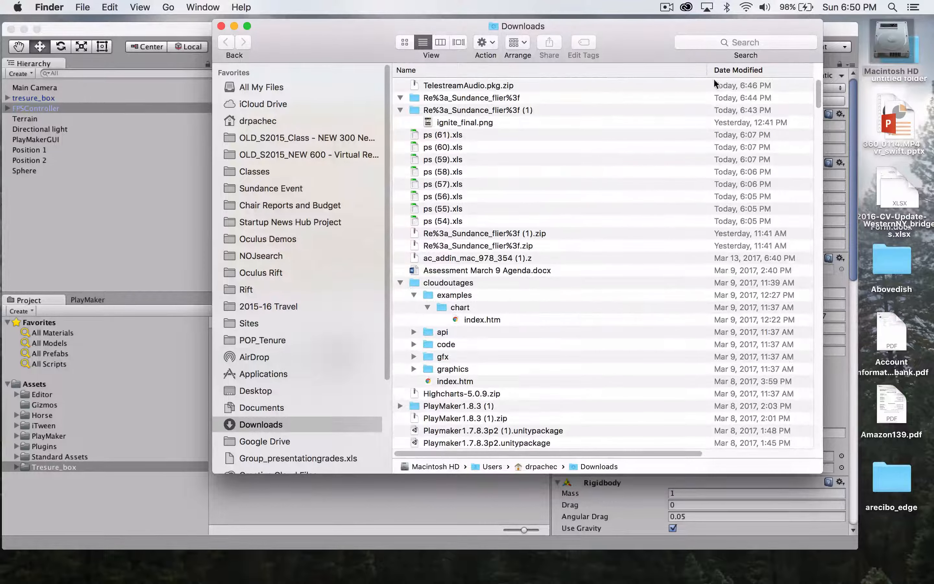
left_click(474, 86)
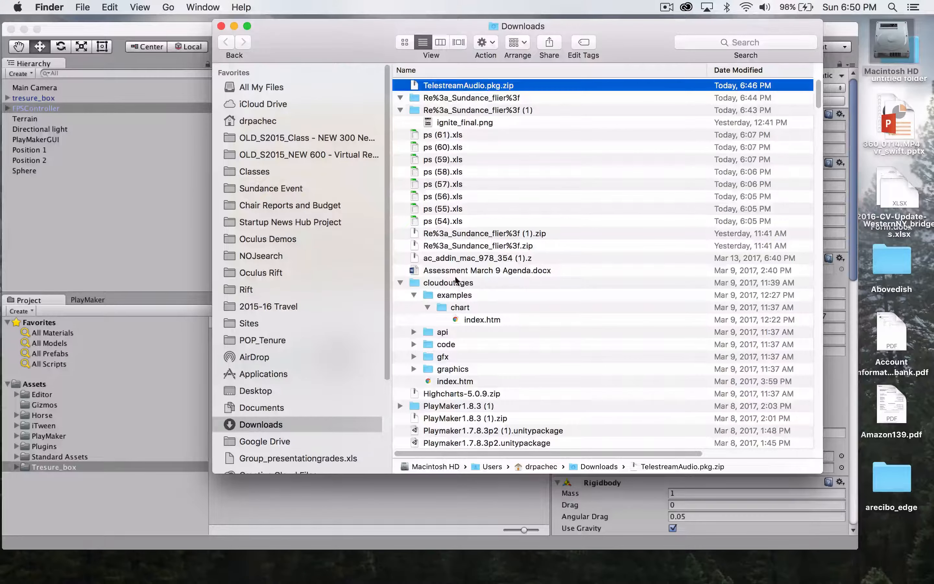
scroll(462, 384, "down", 1)
left_click(488, 389)
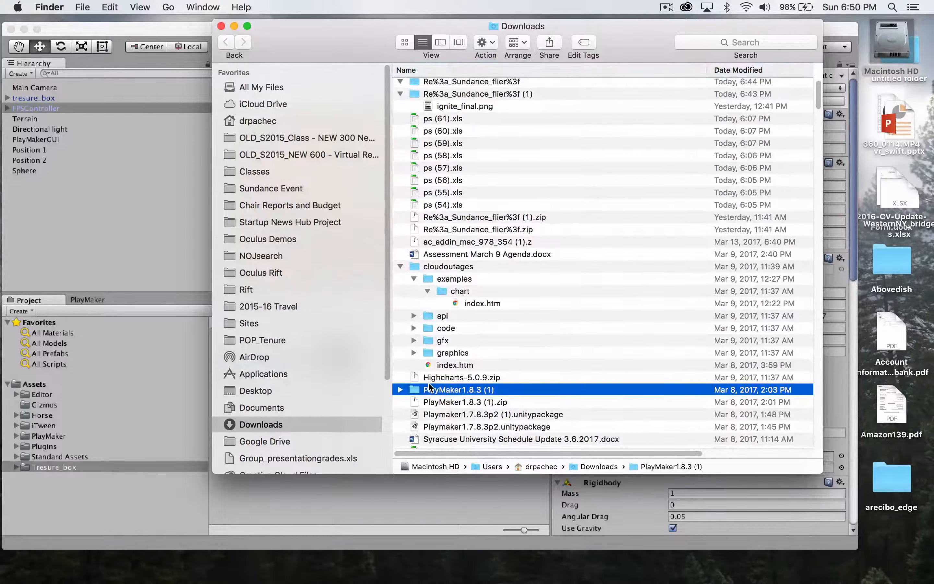
left_click(477, 402)
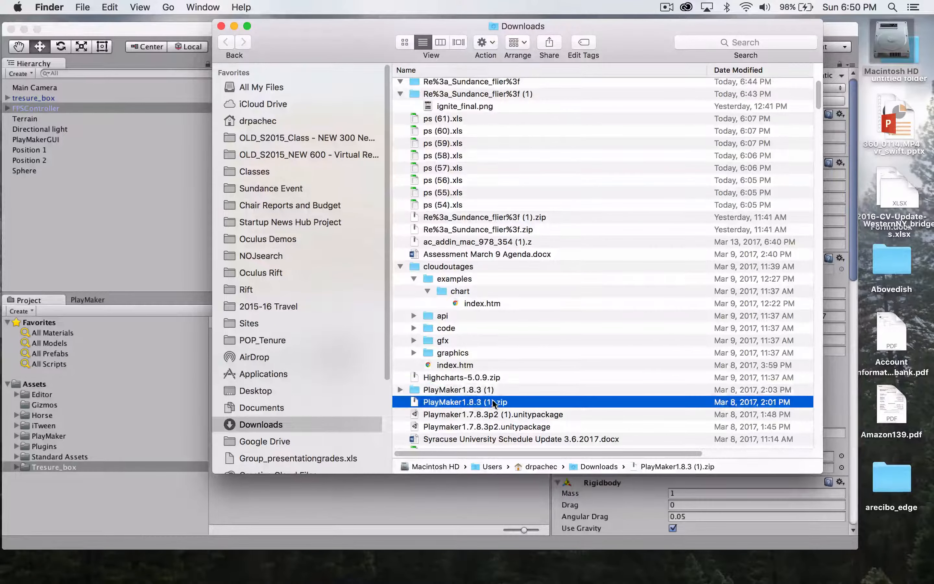
double_click(471, 389)
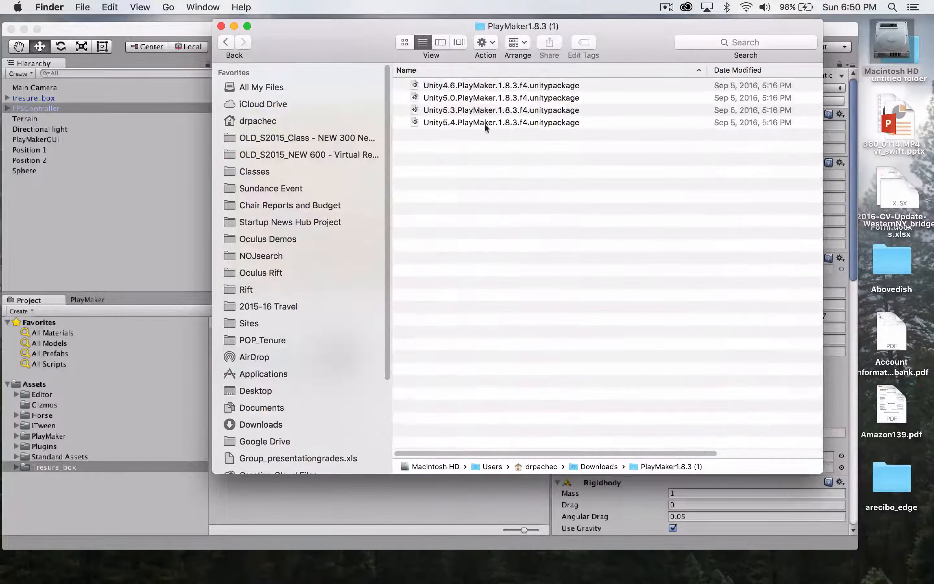
- Review the PlayMaker 1.8.3.f4 packages for Unity 4.6, 5.0, 5.3 and 5.4, moving the Finder window aside from the editor
left_click(506, 85)
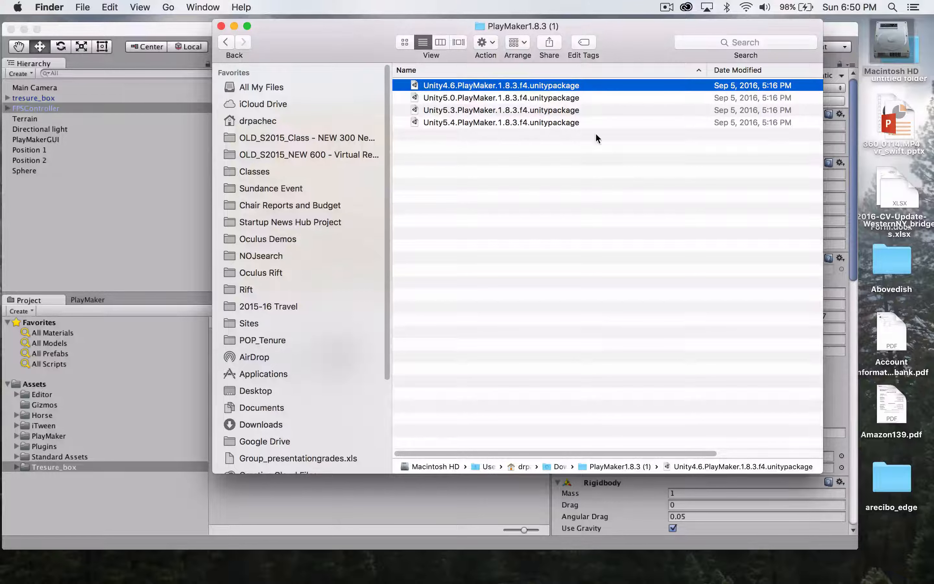
key("Down")
key("Down")
key("Down")
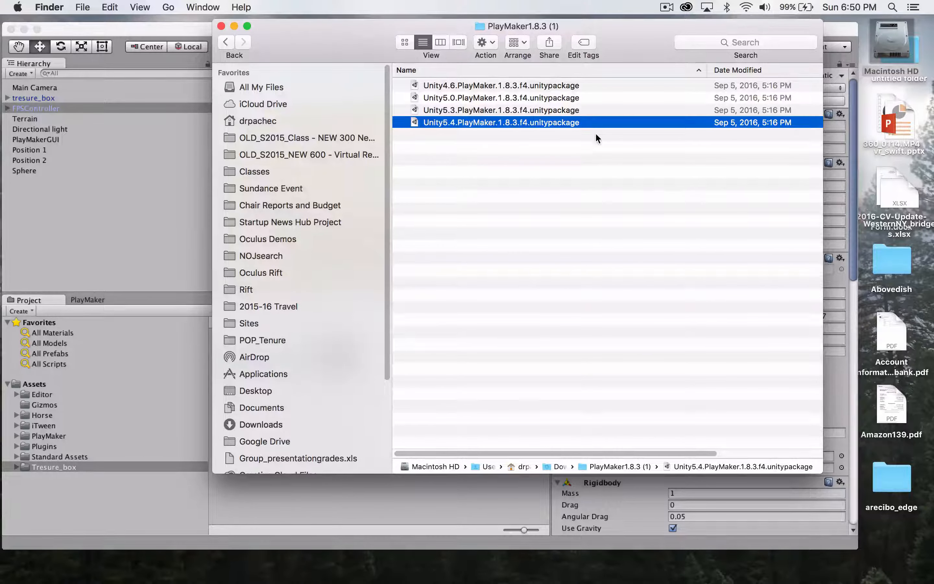
left_click_drag(522, 29, 596, 45)
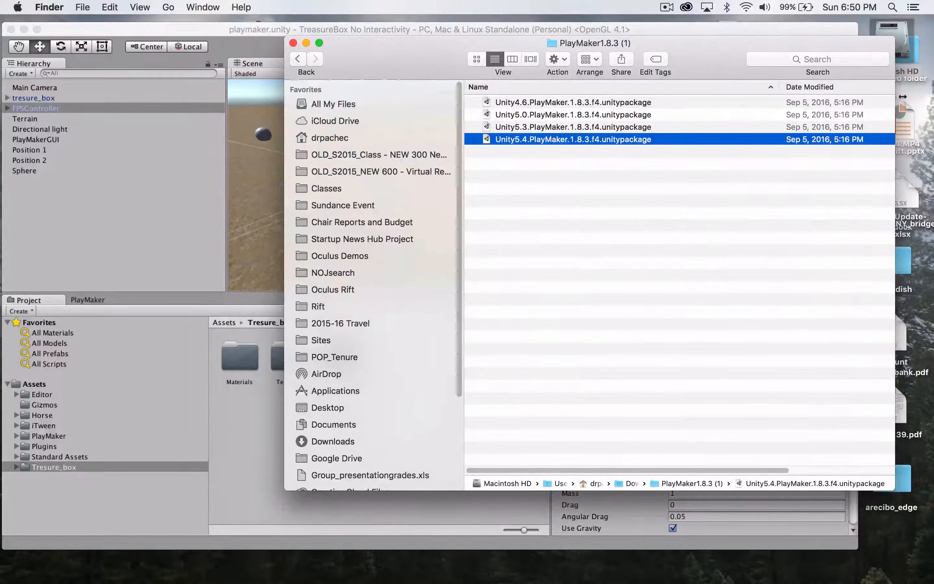
left_click(526, 114)
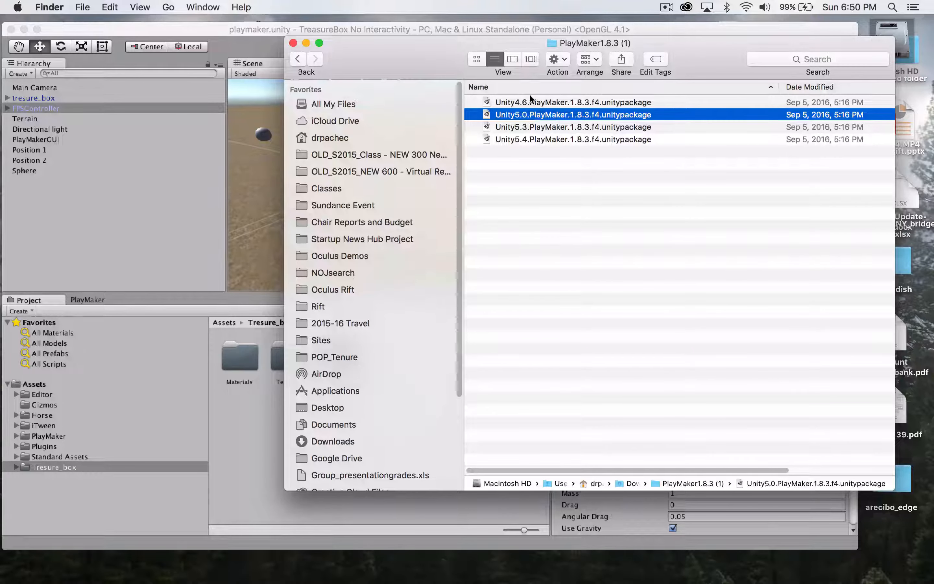
left_click(529, 102)
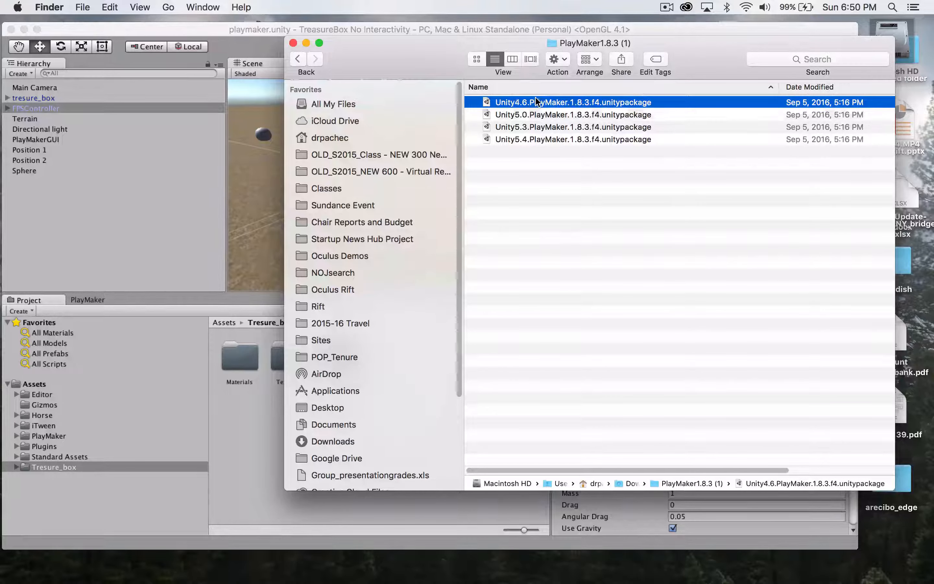
left_click(521, 112)
left_click(525, 126)
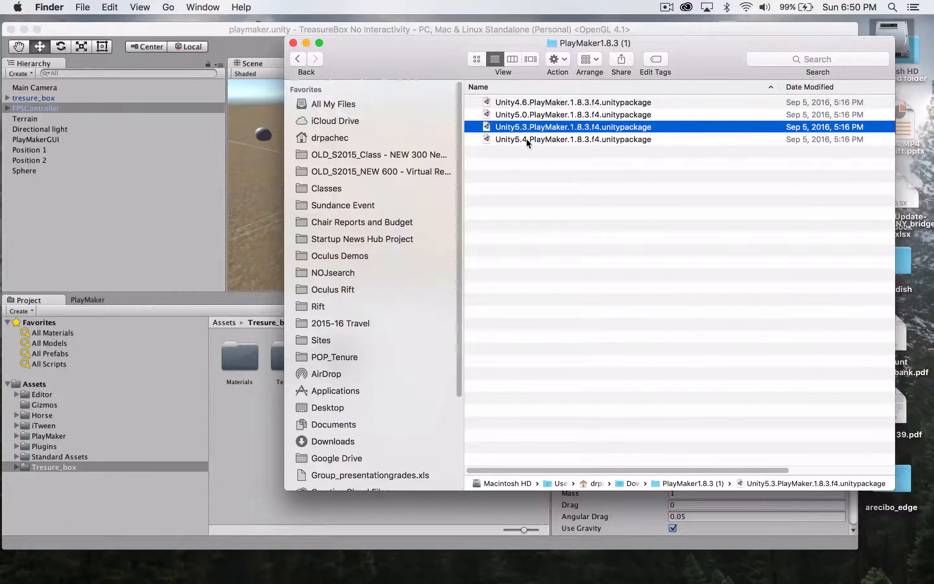
left_click(526, 139)
- Check the installed version in Unity's About window, close it and return to the PlayMaker1.8.3 (1) folder in Finder
left_click(262, 30)
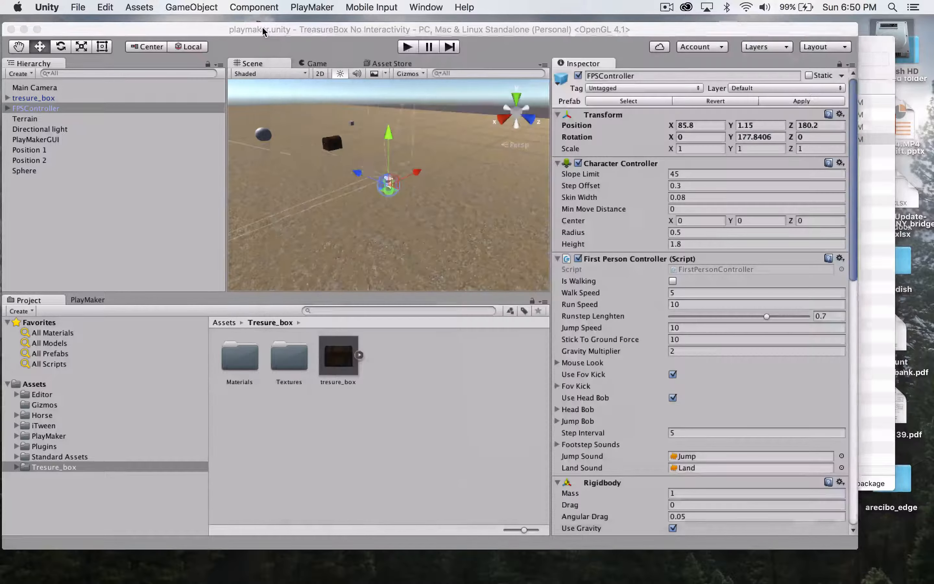
left_click(426, 8)
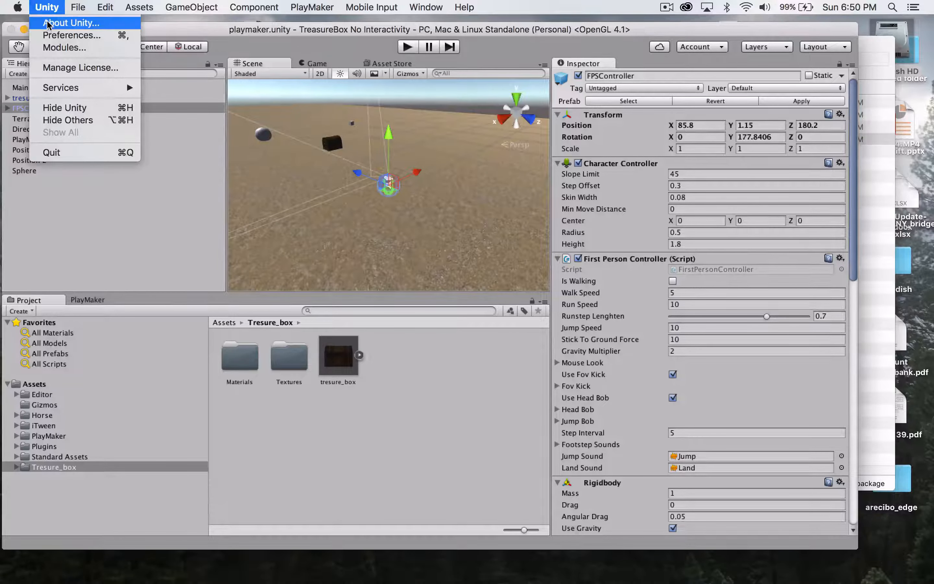
left_click(48, 24)
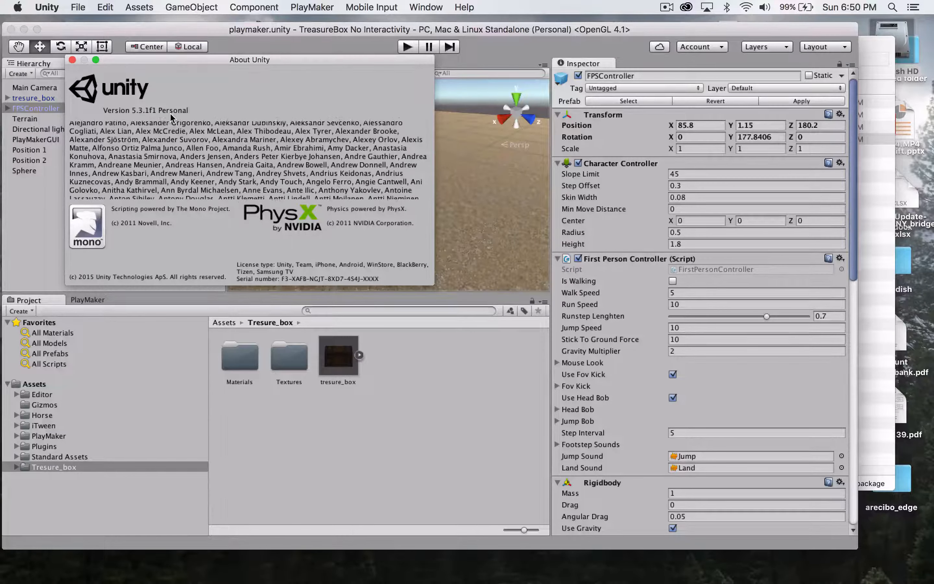
left_click(73, 60)
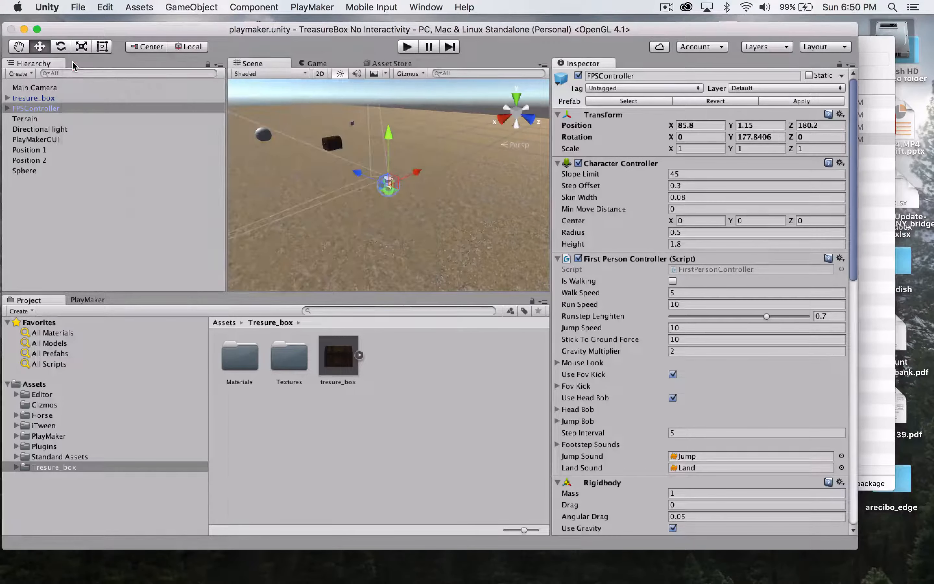
left_click(888, 193)
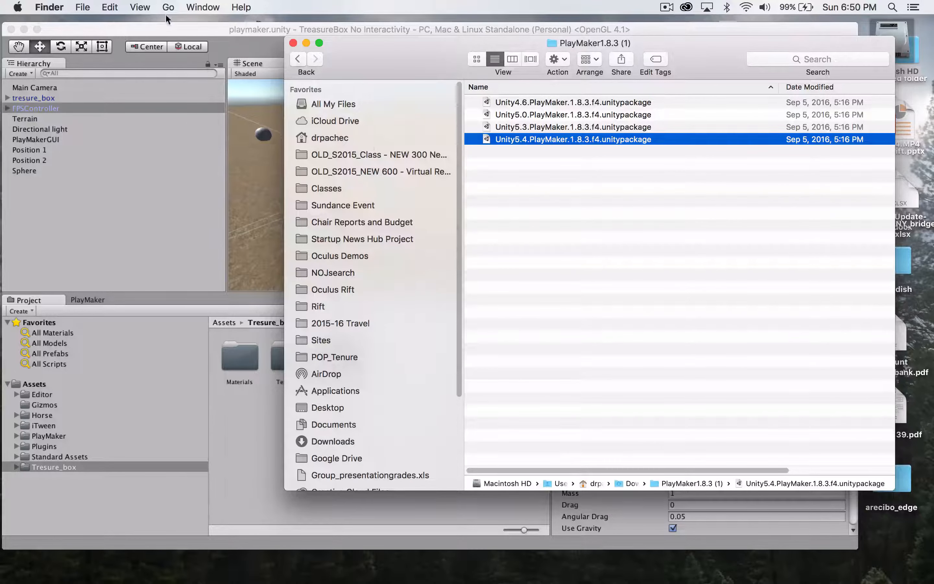
- Import the Unity5.3.PlayMaker.1.8.3.f4.unitypackage from the PlayMaker1.8.3 (1) folder into the Unity project
left_click(166, 29)
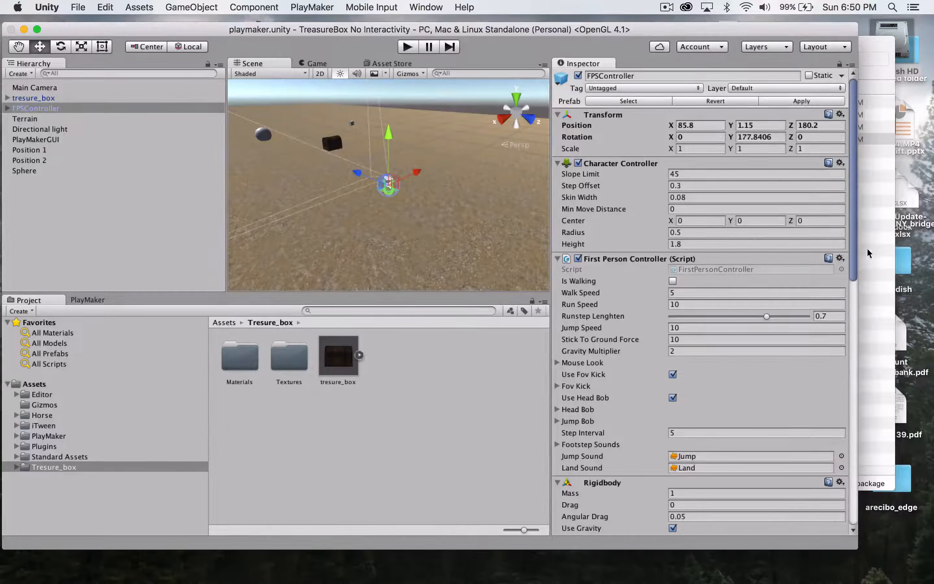
left_click(875, 253)
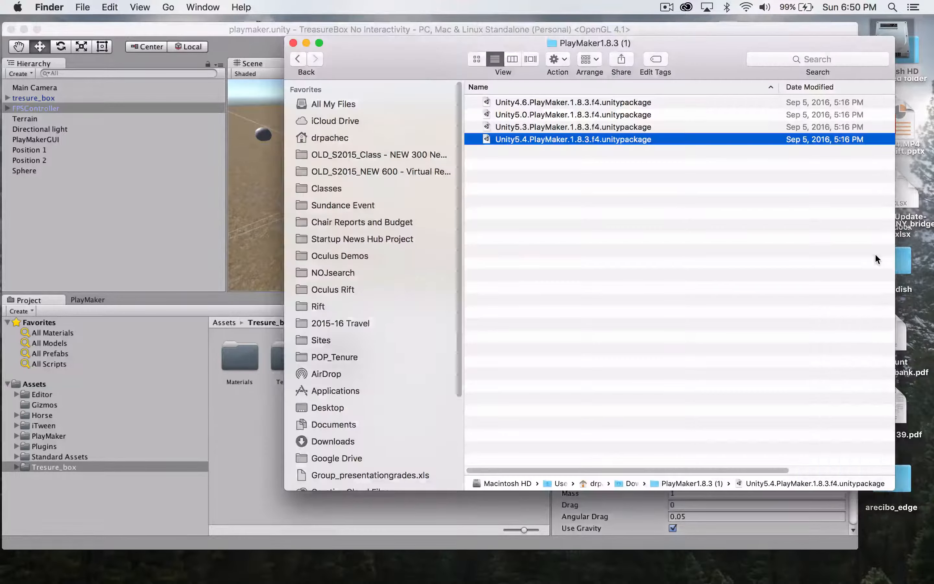
left_click(536, 126)
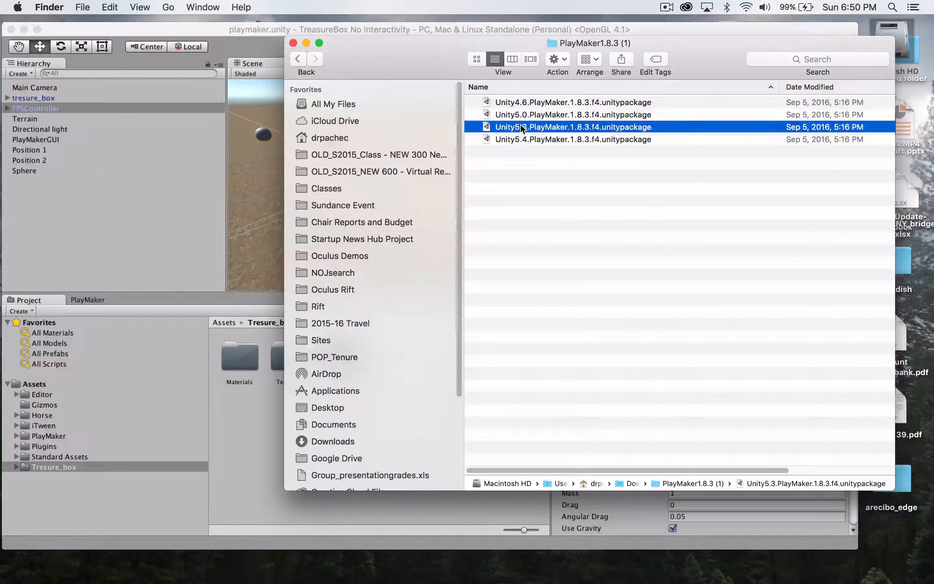
double_click(554, 127)
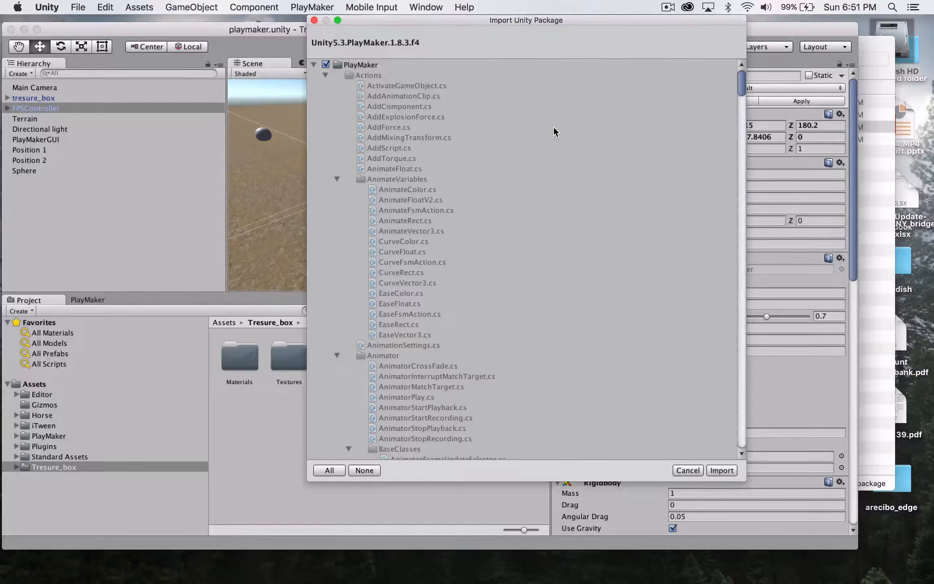
left_click(721, 470)
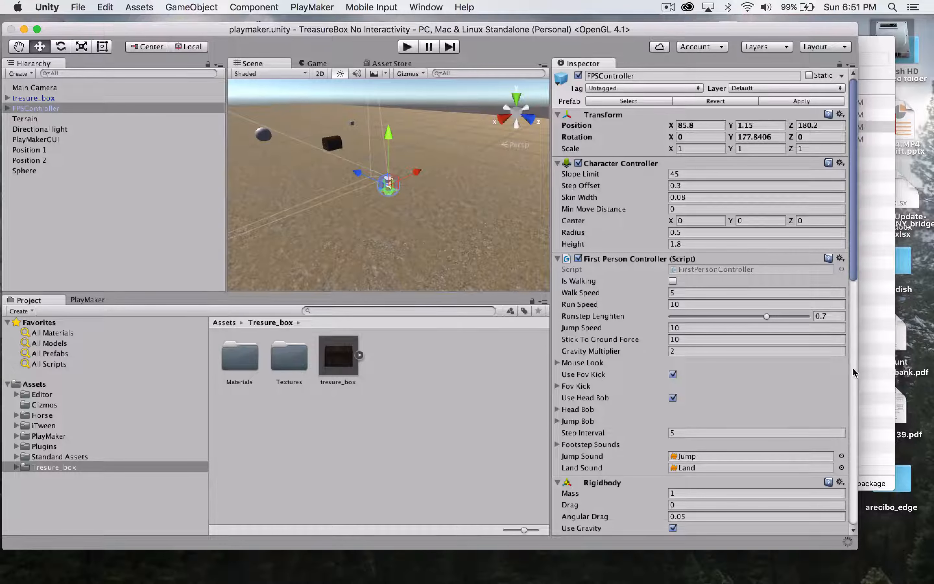
- Widen the Unity editor window and open the PlayMaker folder in the project's Assets
left_click_drag(853, 369, 924, 370)
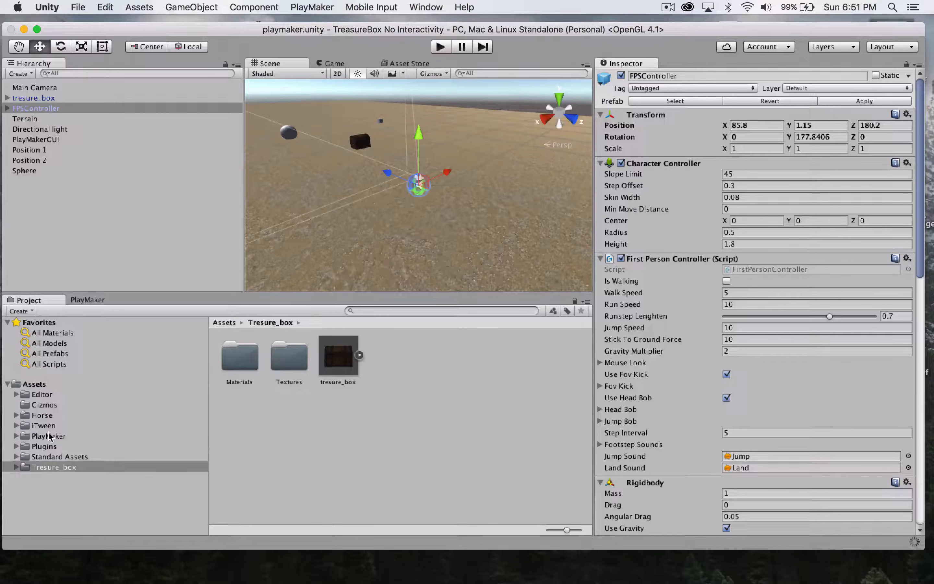
left_click(49, 435)
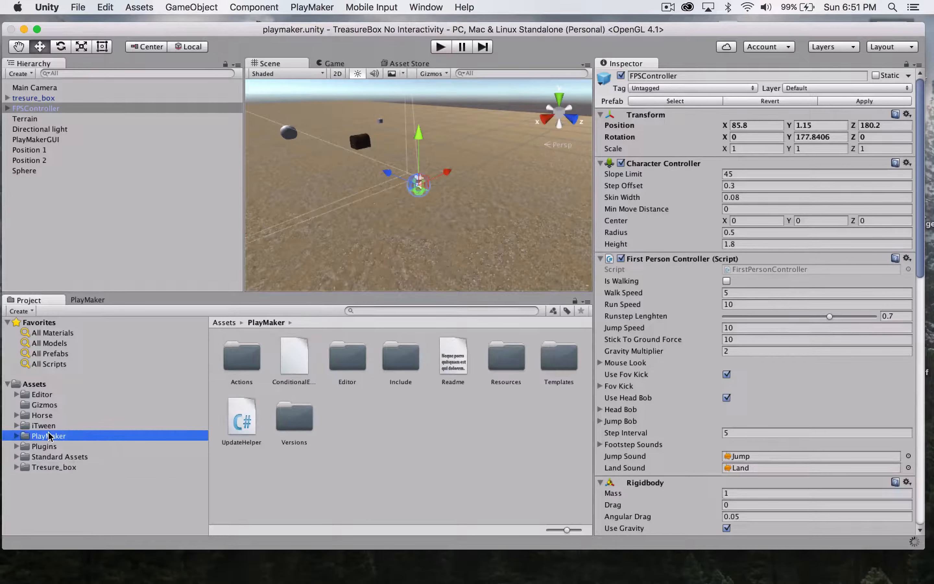
- Open the PlayMaker Welcome Screen, run its pre-update check from the installation page and close the check window
left_click(311, 6)
left_click(328, 90)
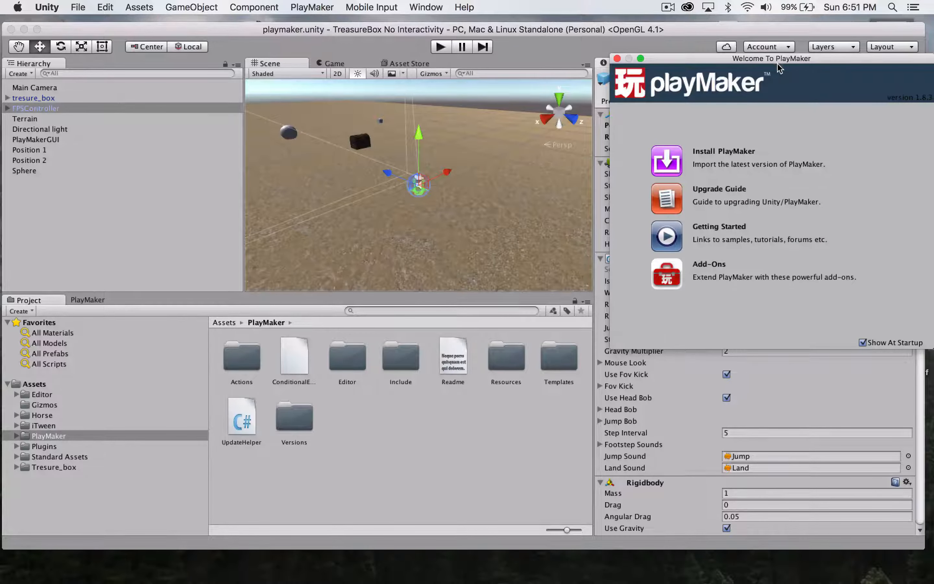
left_click_drag(791, 56, 659, 45)
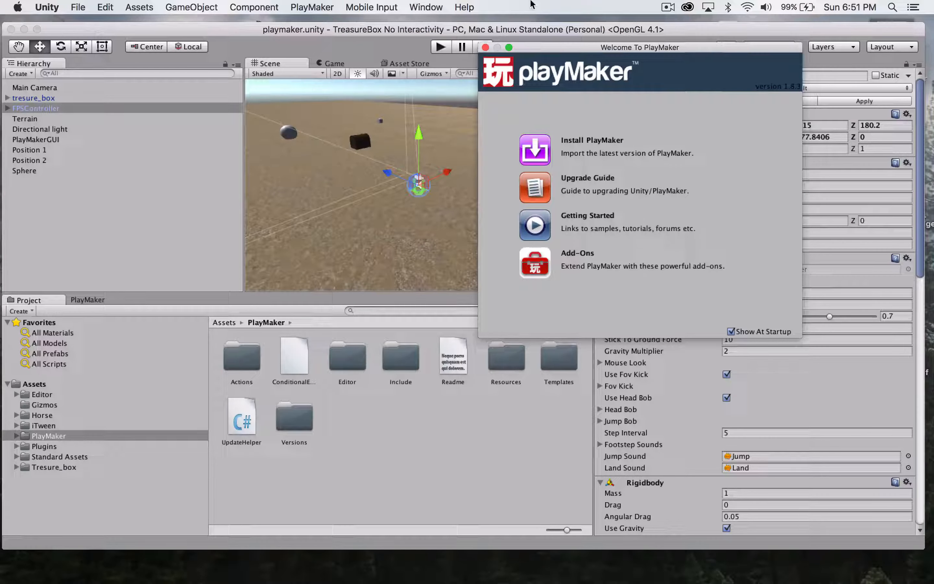
left_click(535, 150)
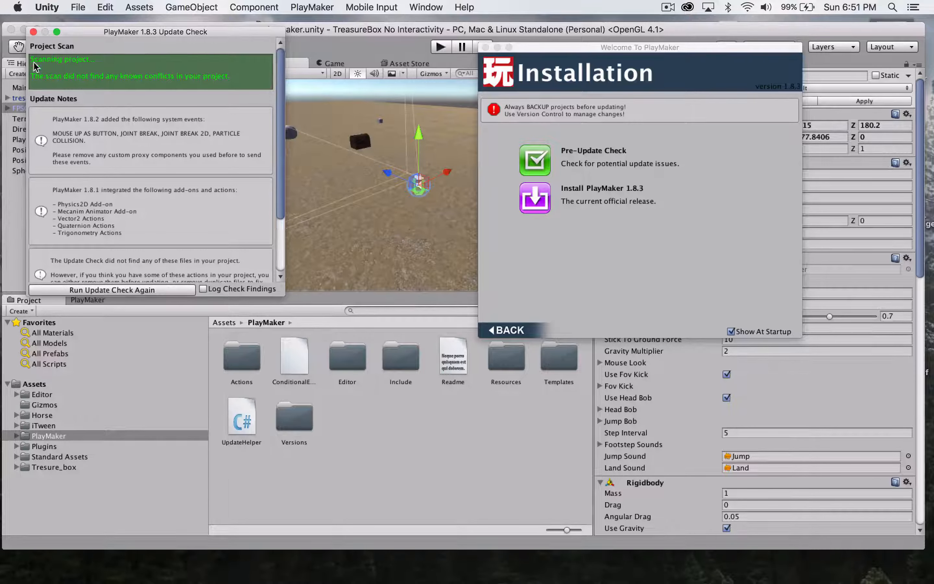
left_click(33, 32)
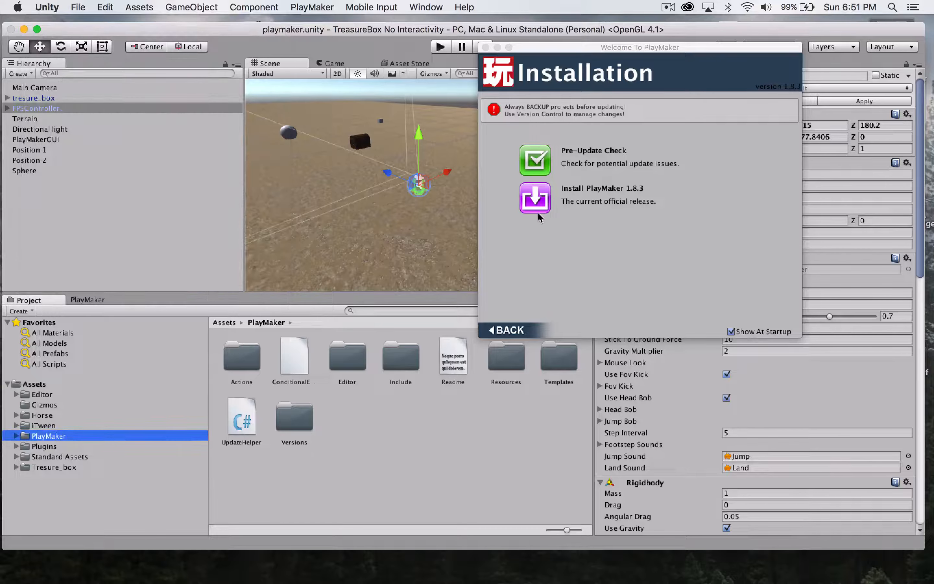
- Install PlayMaker 1.8.3, confirming that a backup exists and importing the whole package, and close the Welcome To PlayMaker window
left_click(540, 195)
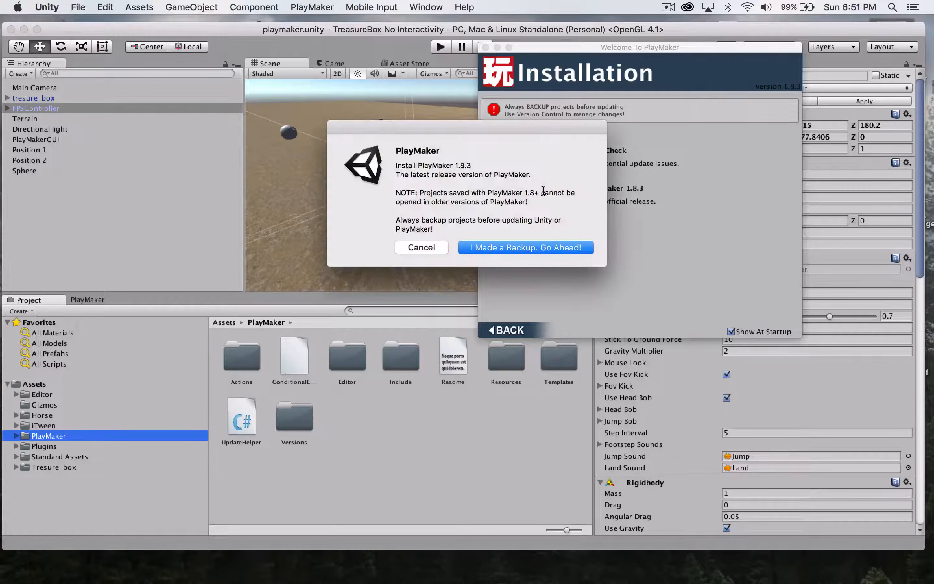
left_click(532, 248)
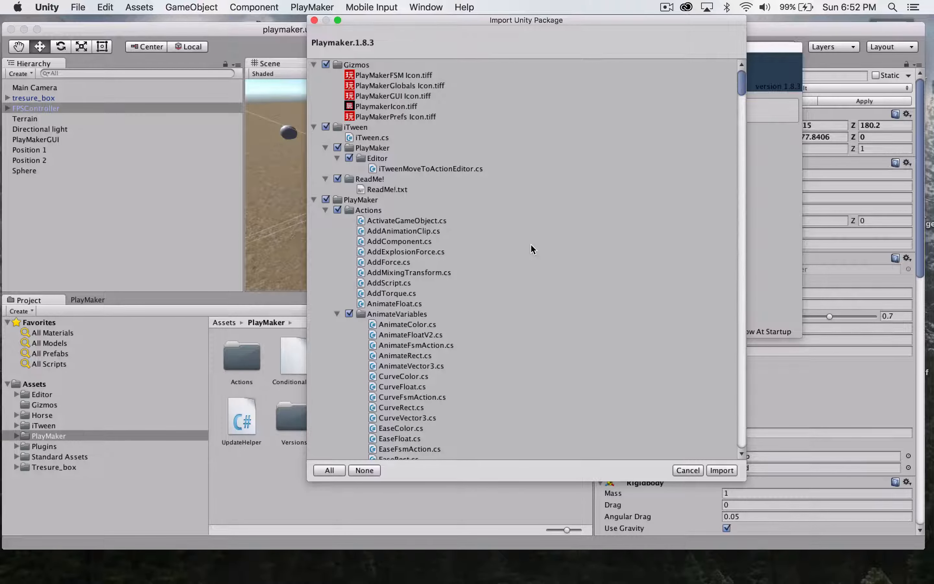
left_click(729, 471)
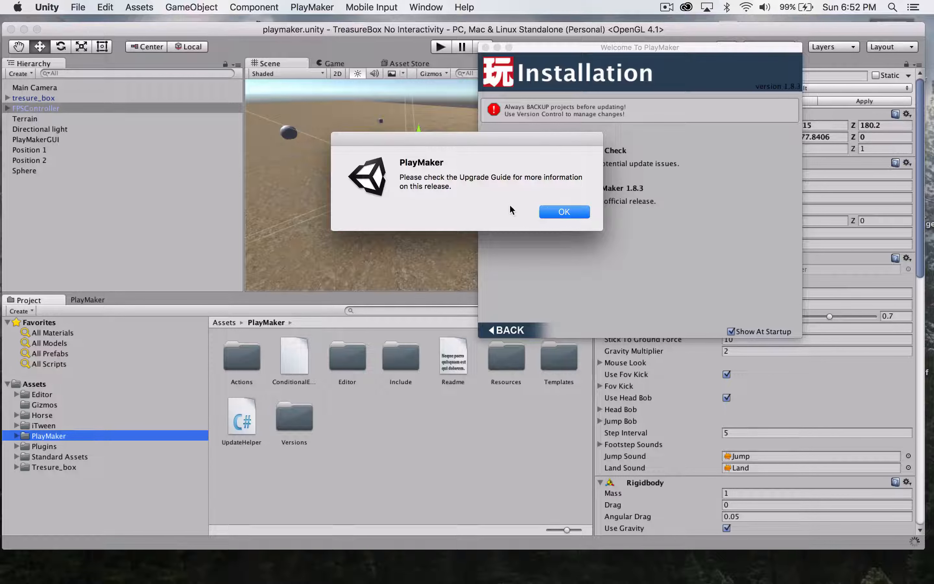
left_click(562, 213)
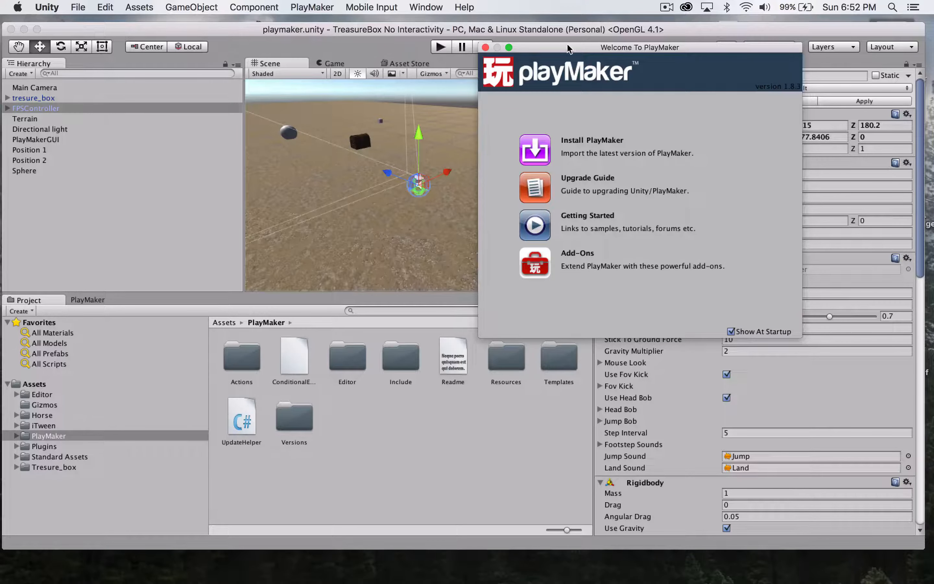
left_click(485, 47)
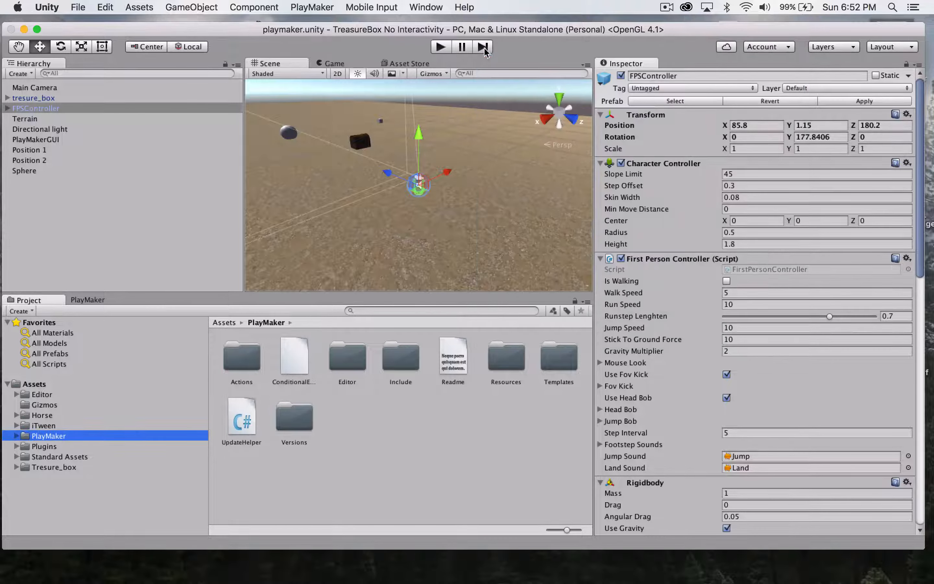
left_click(305, 8)
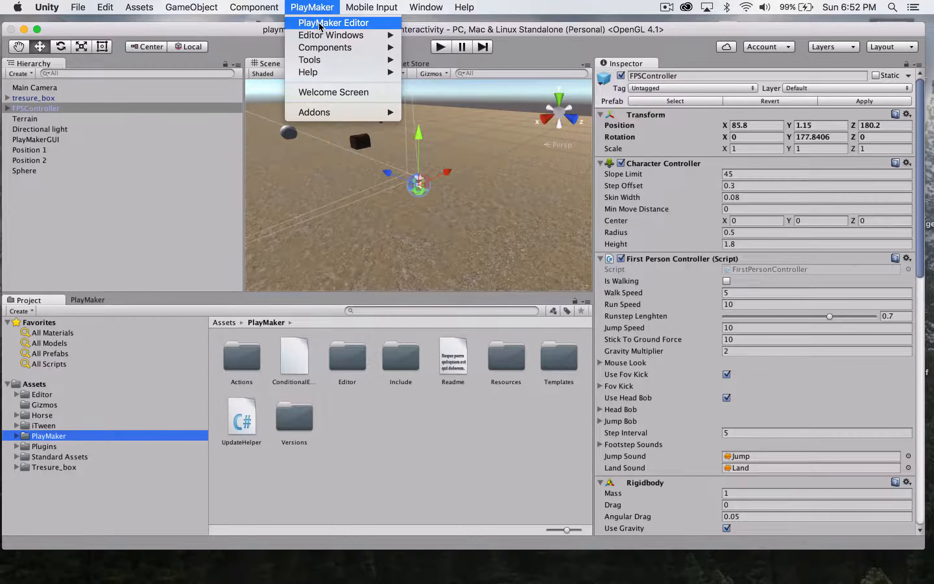
left_click(321, 7)
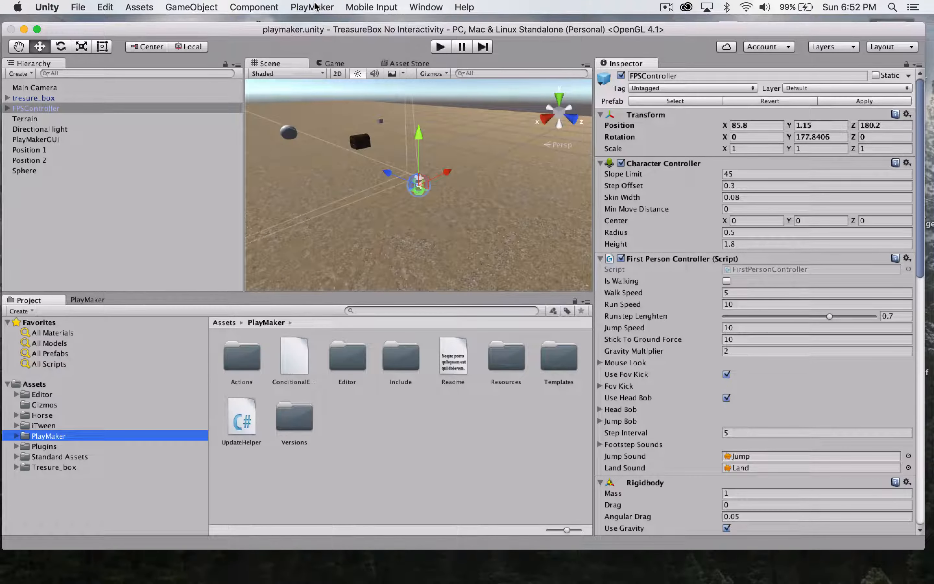
left_click(76, 6)
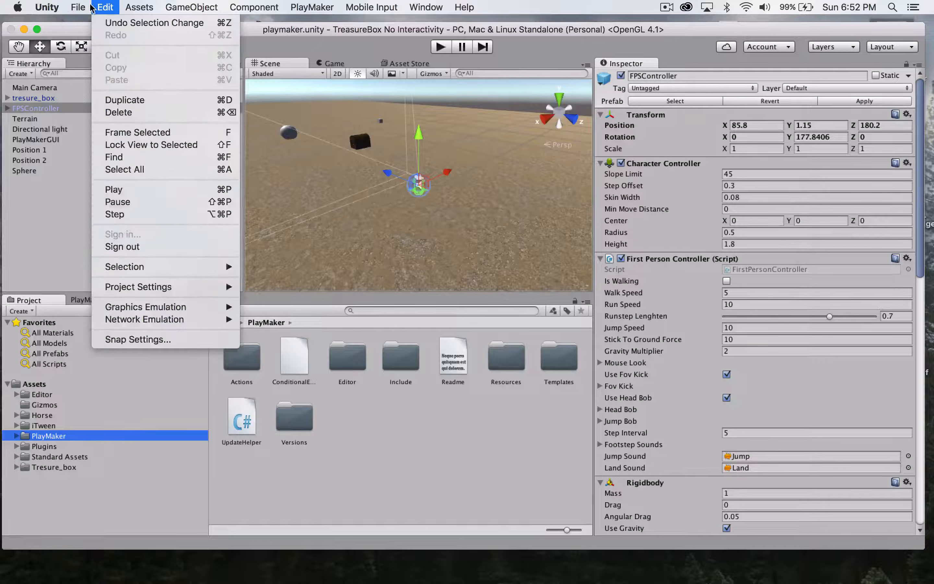
left_click(79, 8)
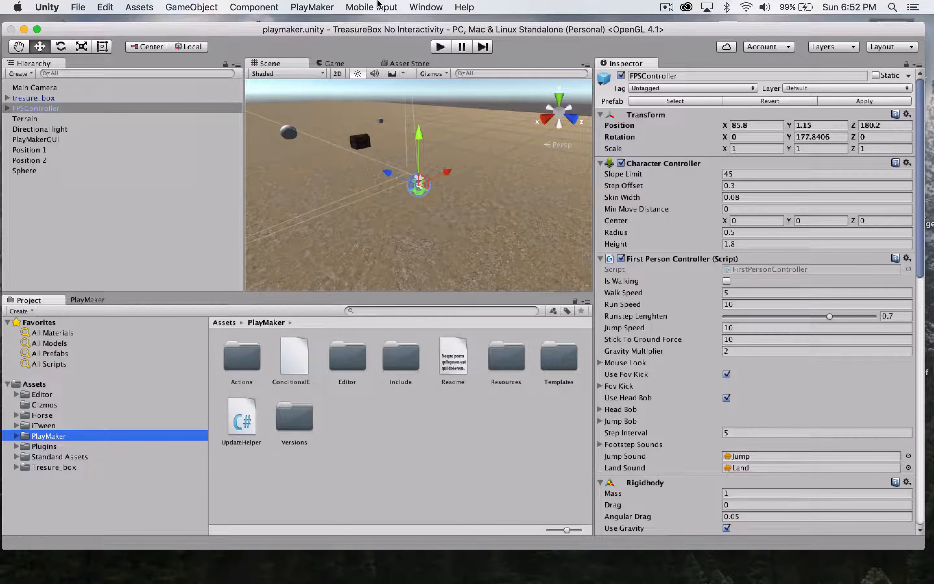
- Open the PlayMaker Editor and dismiss the Welcome To PlayMaker window
left_click(429, 11)
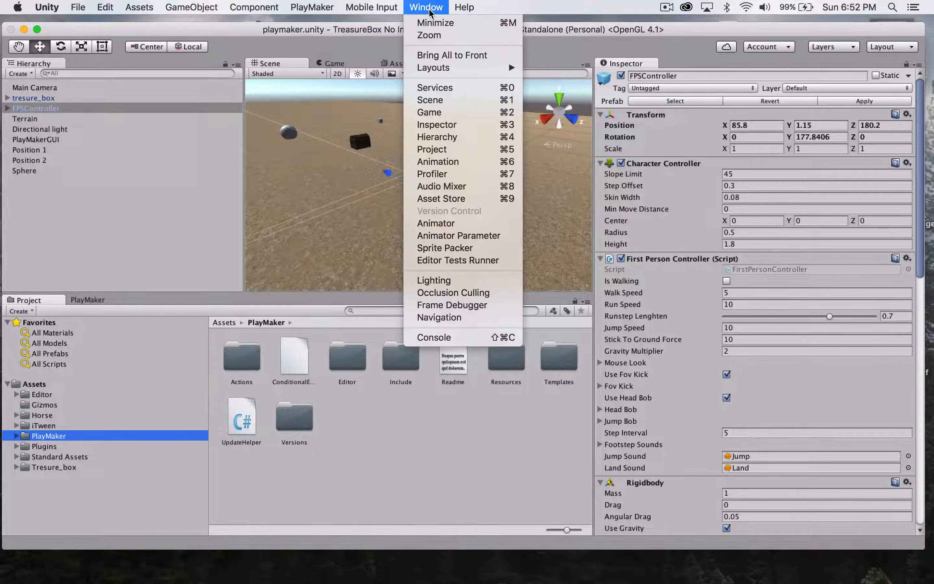
mouse_move(312, 8)
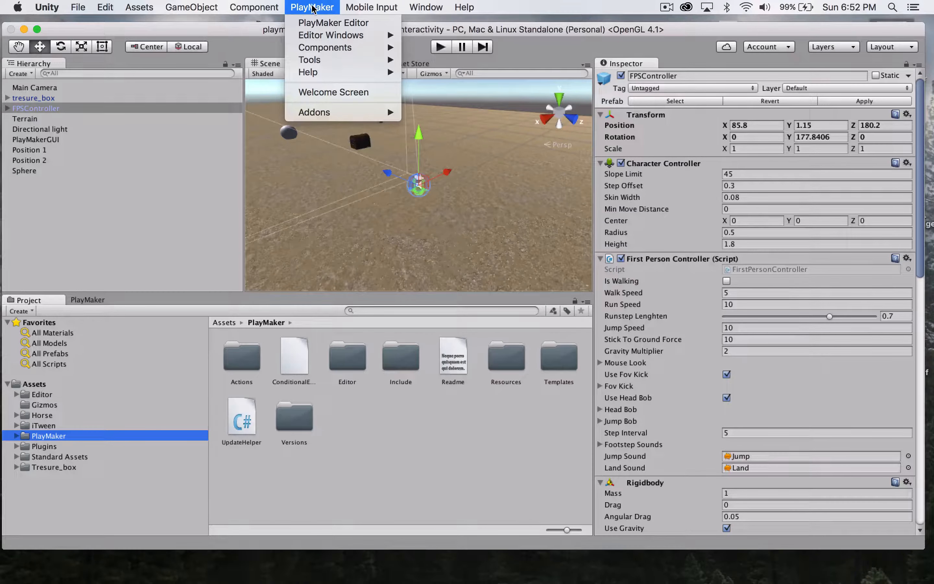
left_click(313, 23)
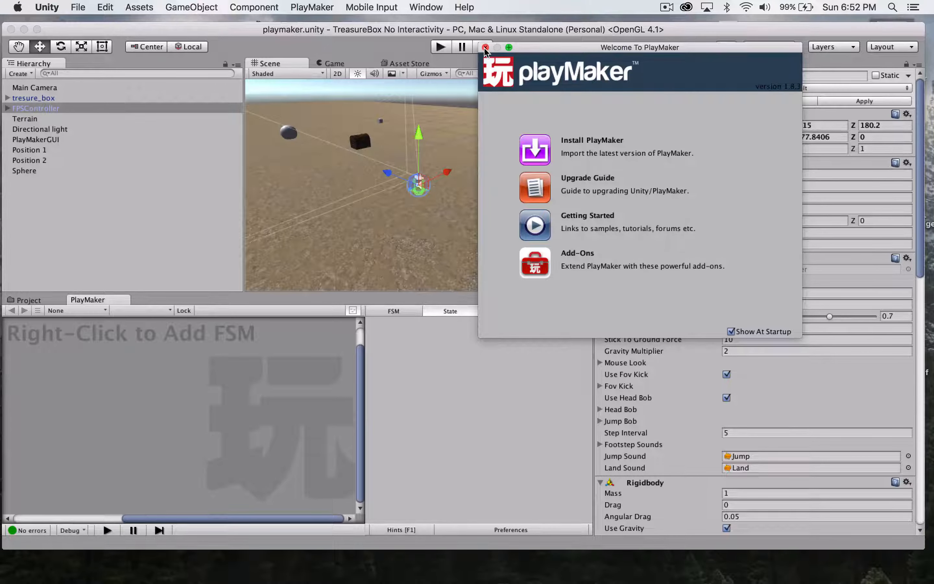
left_click(485, 48)
- Undock the PlayMaker panel into a floating window and shift the main editor window down beneath it
left_click_drag(97, 300, 165, 29)
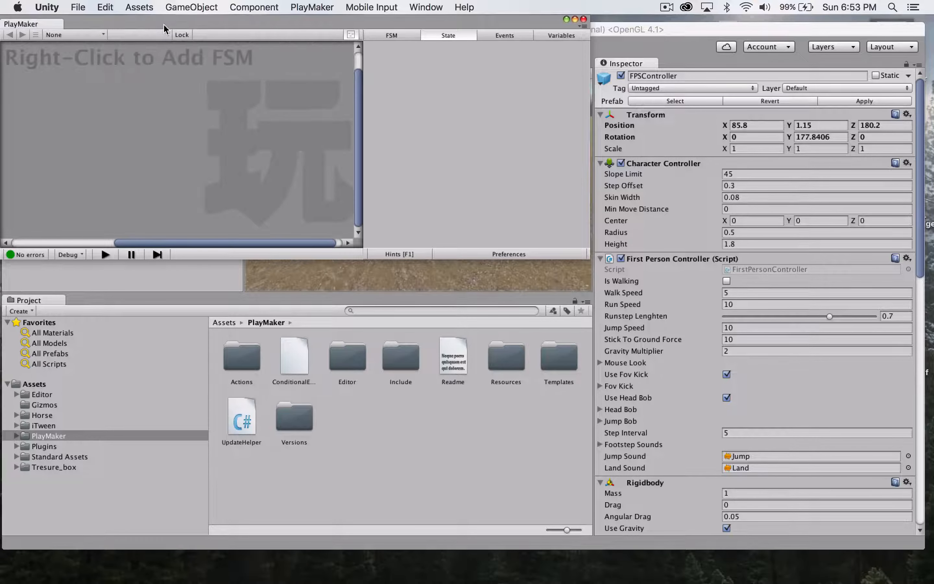
left_click(701, 23)
left_click_drag(702, 80, 702, 116)
left_click_drag(488, 18, 568, 31)
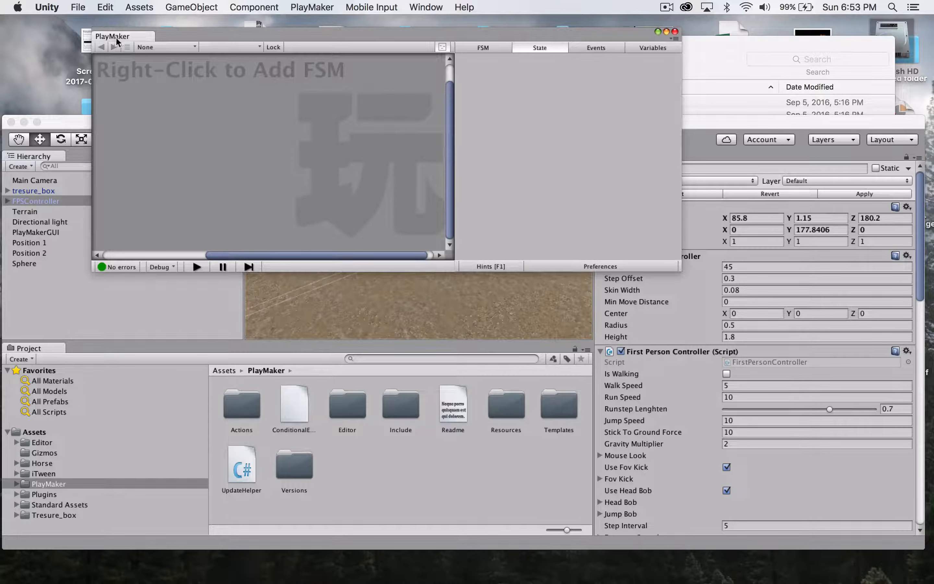
- Dock the PlayMaker panel beside the Project panel and move the main editor window back up under the menu bar
left_click_drag(117, 41, 86, 344)
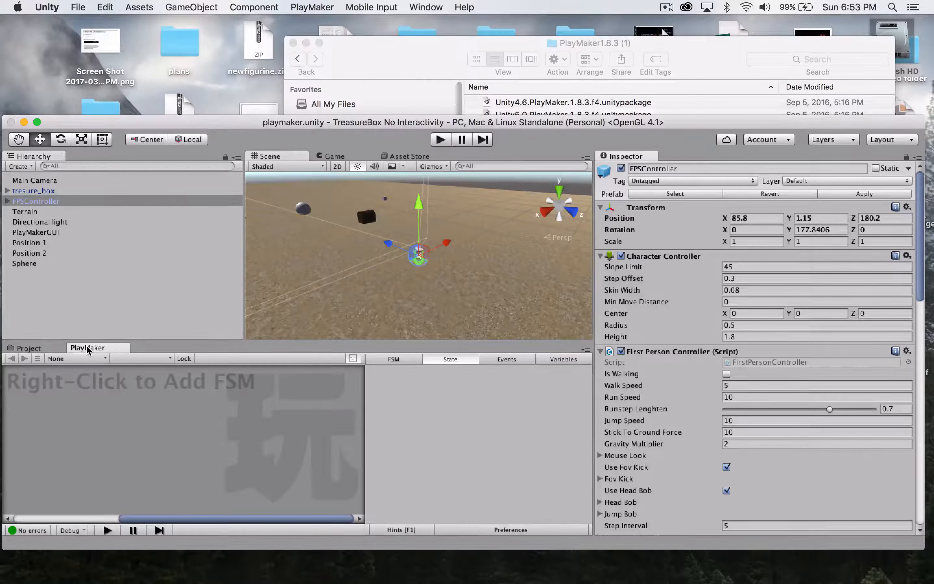
left_click(40, 121)
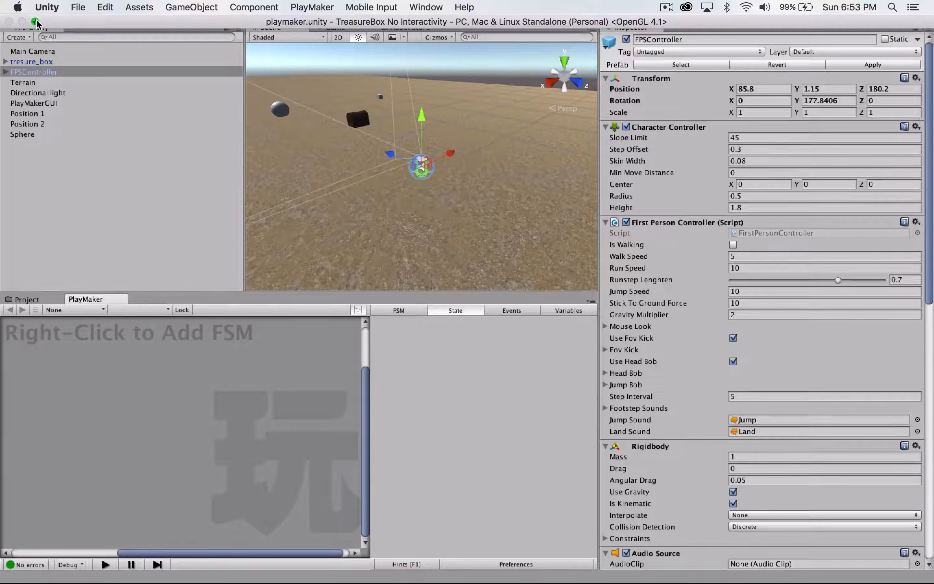
left_click(36, 19)
left_click_drag(109, 116, 139, 20)
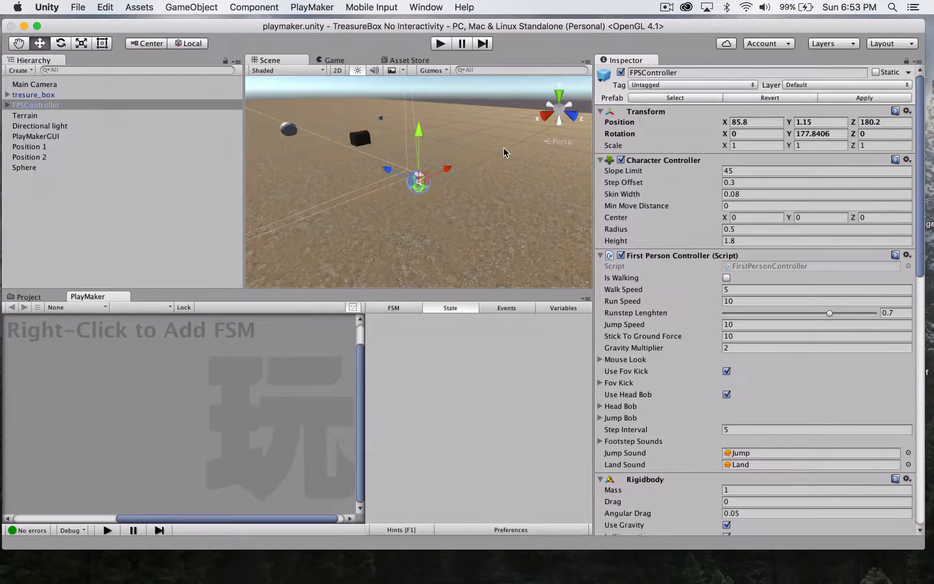
left_click(667, 7)
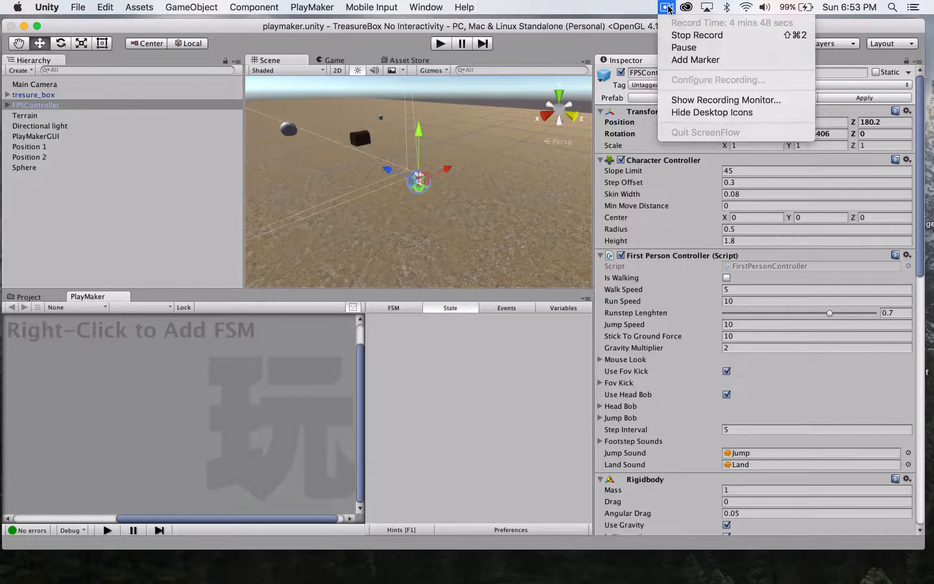
left_click(587, 5)
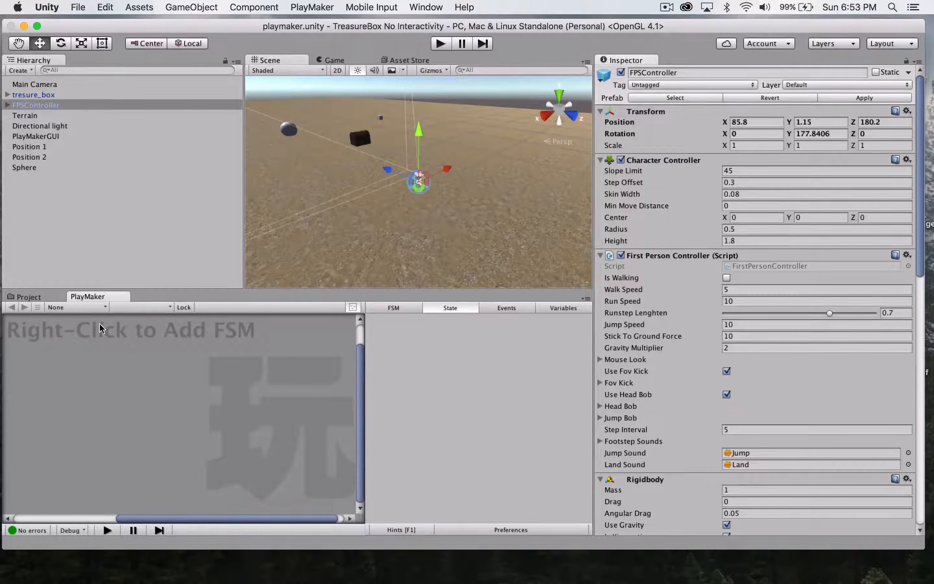
- Bring the Project panel to the front and frame the tresure_box object in the Scene view
left_click(409, 229)
scroll(482, 222, "up", 5)
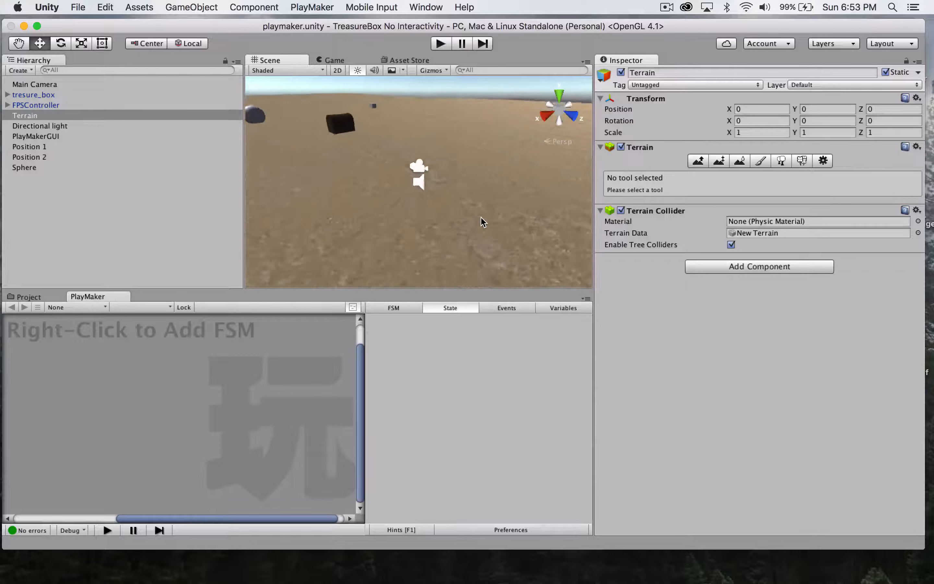
scroll(481, 220, "down", 6)
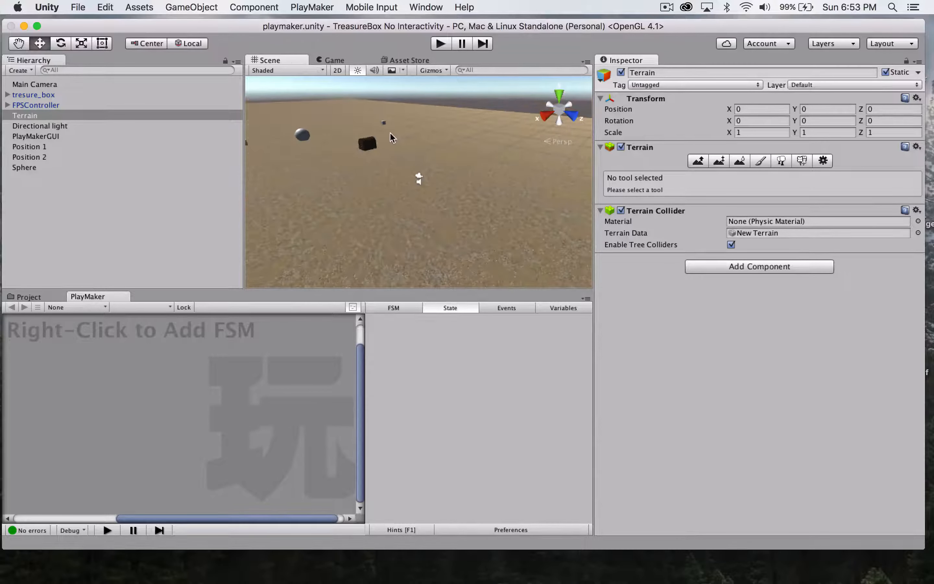
left_click(367, 144)
scroll(348, 136, "up", 2)
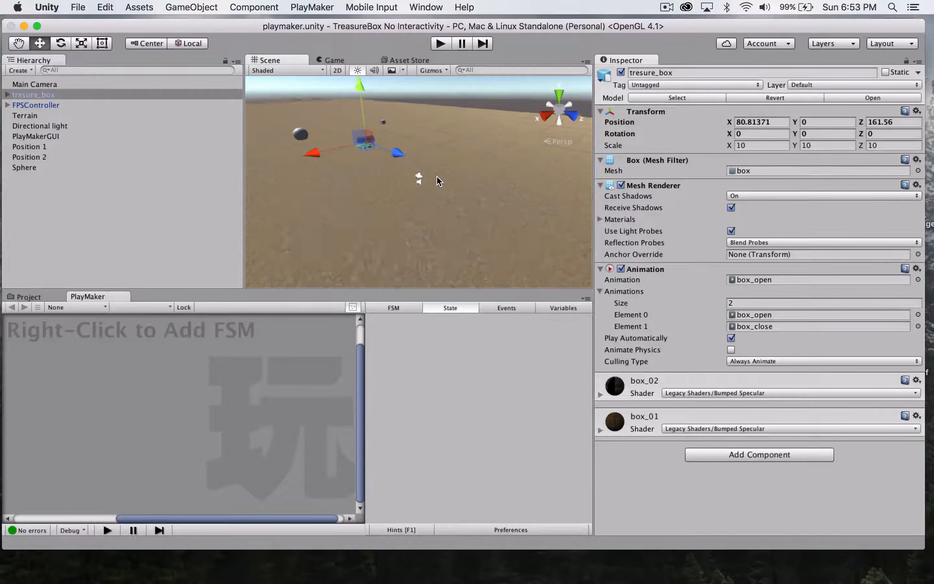
left_click(39, 298)
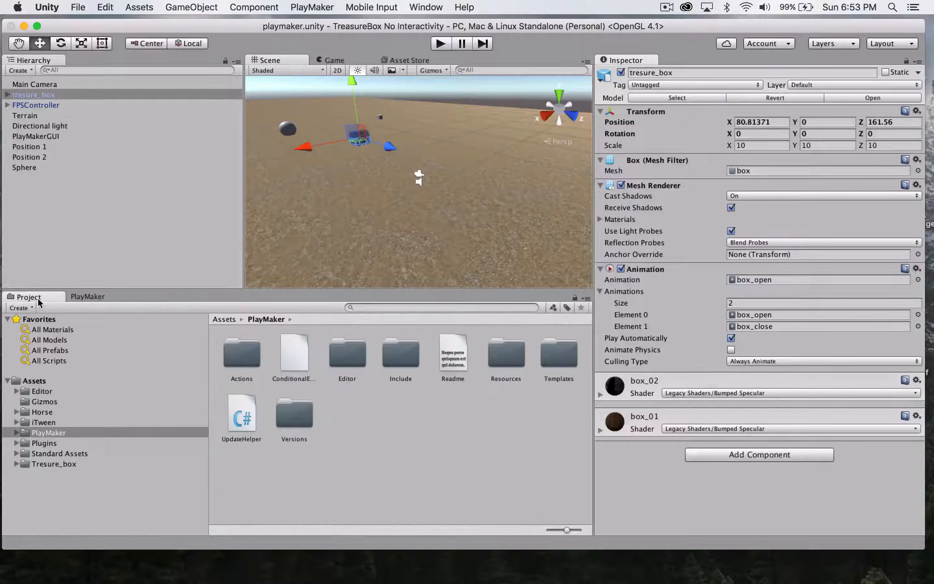
double_click(49, 95)
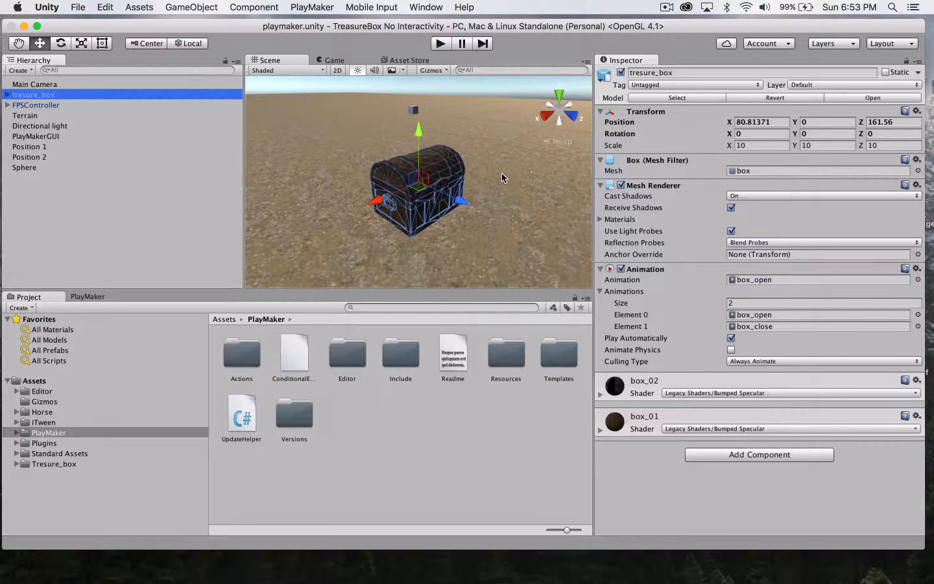
- Examine the Model and Rig import settings of the tresure_box source asset, including the available animation types
left_click(501, 172)
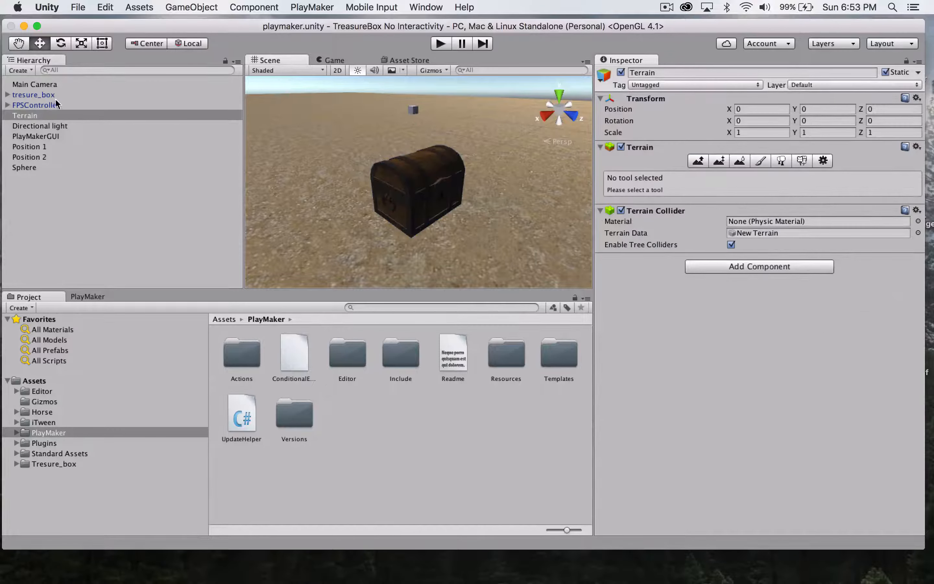
left_click(45, 95)
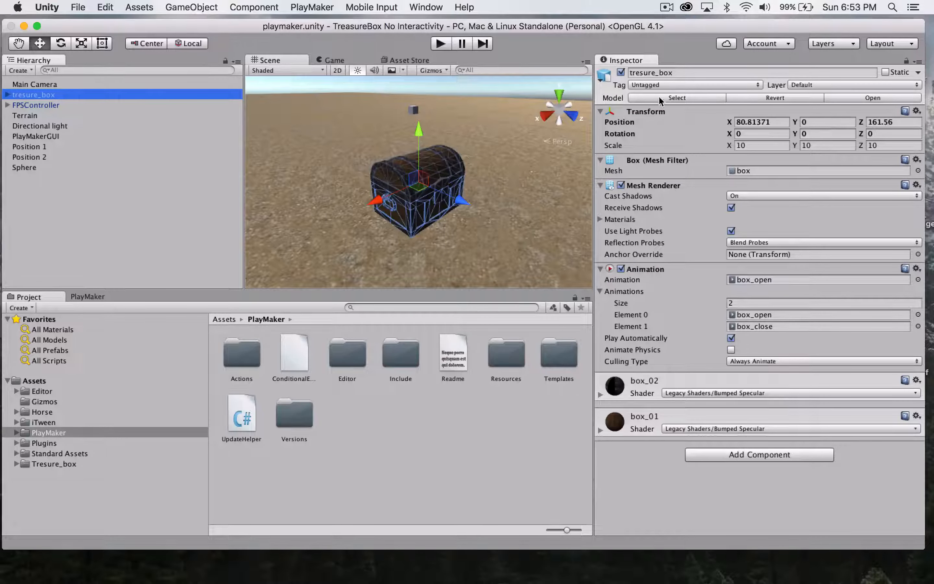
left_click(684, 97)
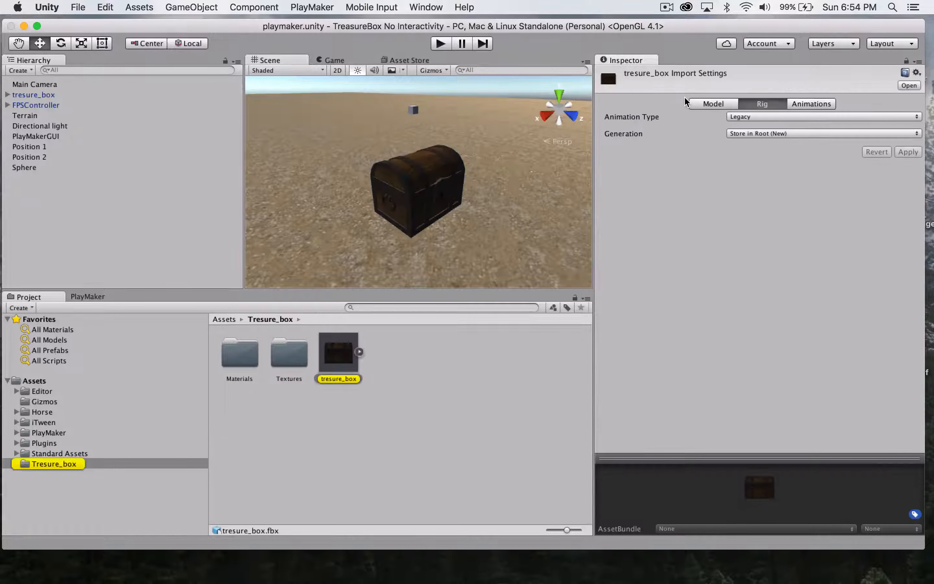
left_click(700, 101)
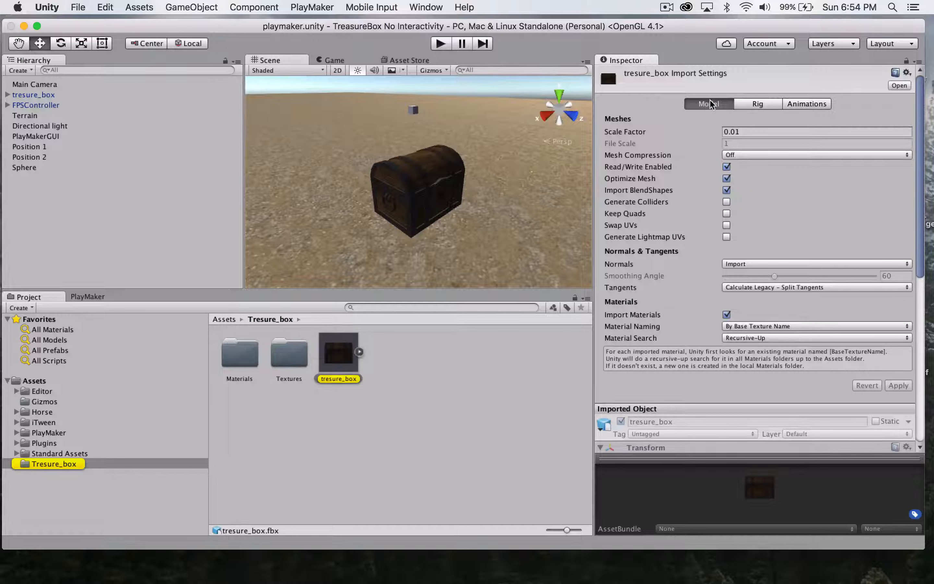
left_click(758, 105)
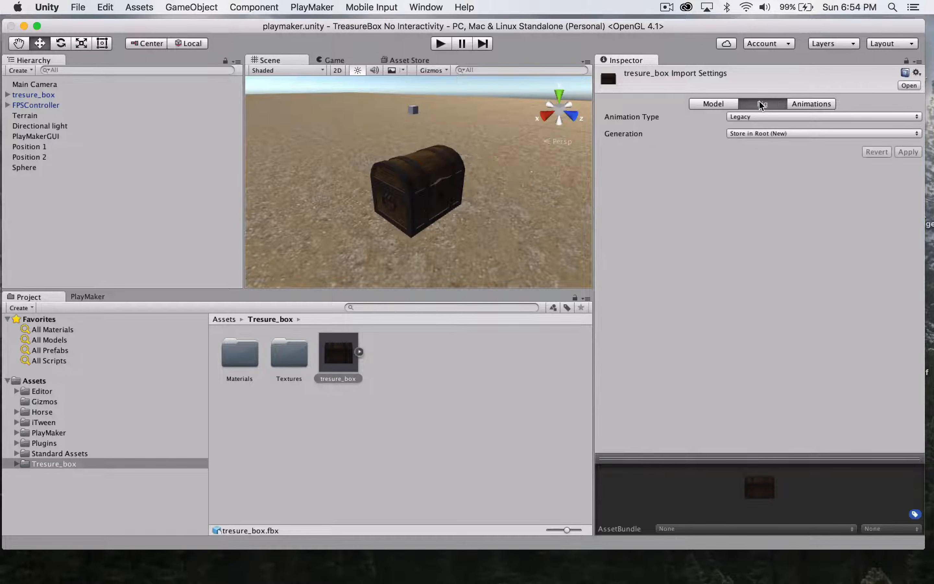
left_click(747, 116)
left_click(744, 118)
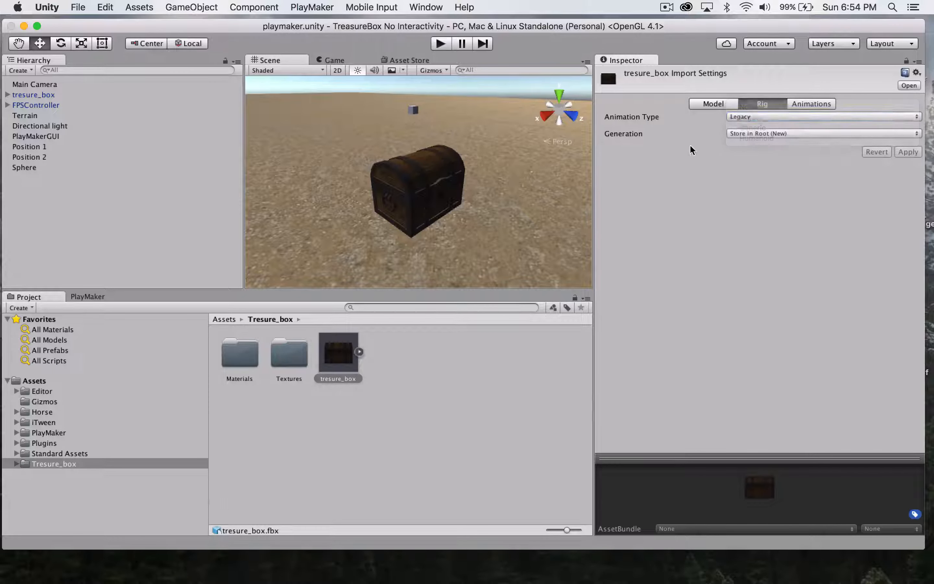
left_click(804, 226)
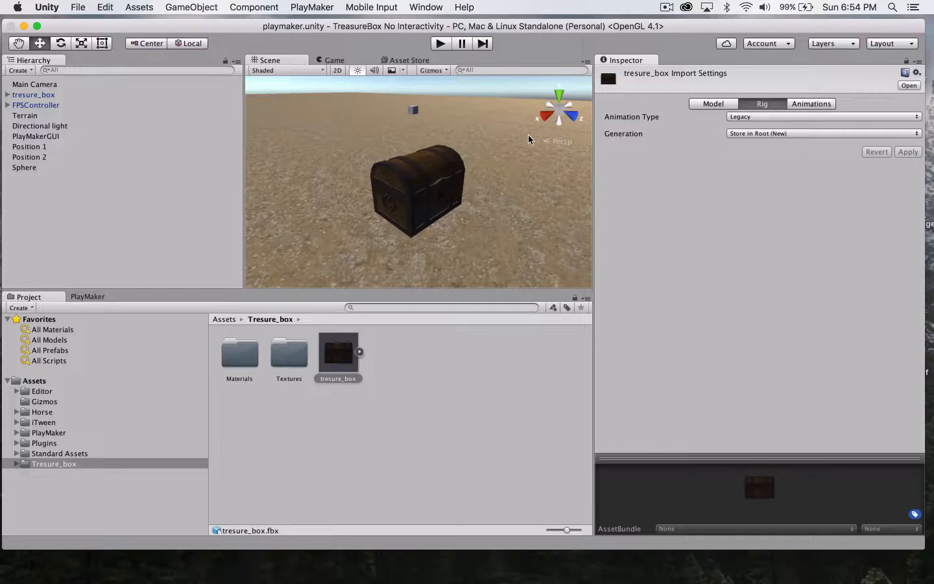
- Reselect the treasure box in the Scene view and inspect it up close
left_click(525, 207)
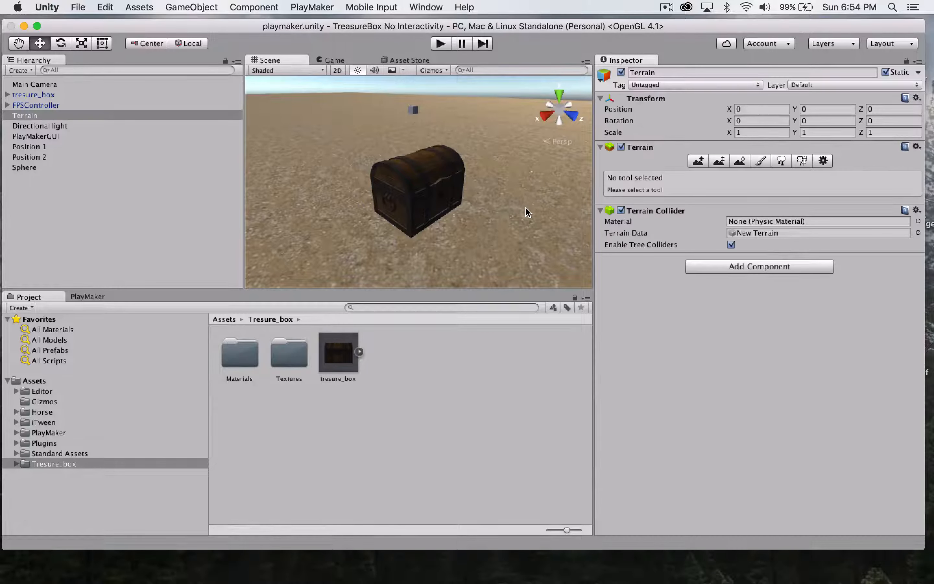
left_click(420, 177)
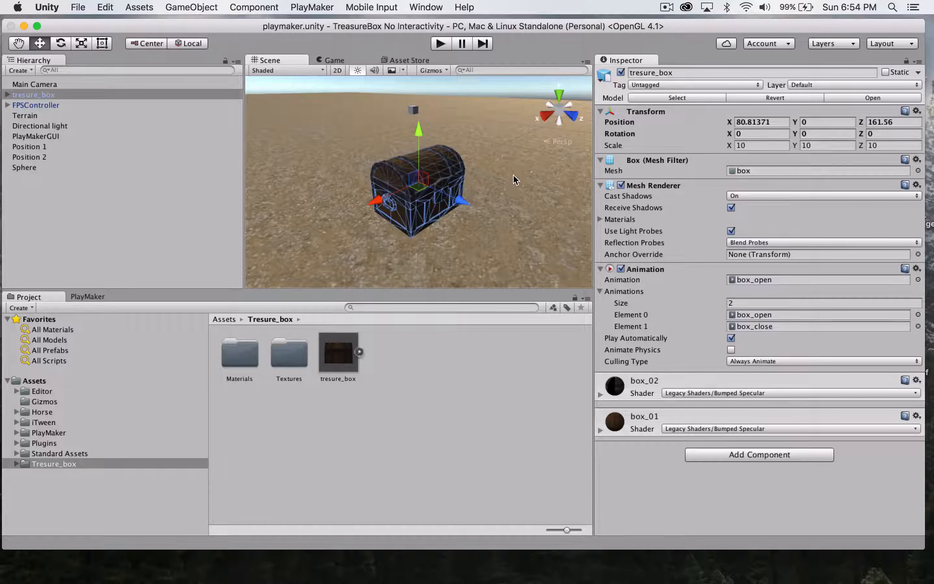
scroll(513, 175, "down", 5)
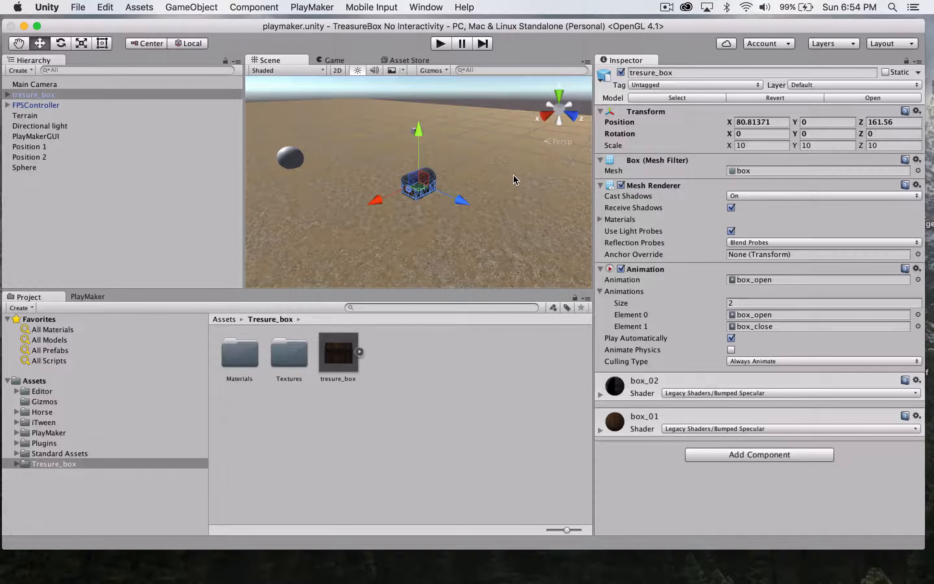
scroll(513, 175, "up", 5)
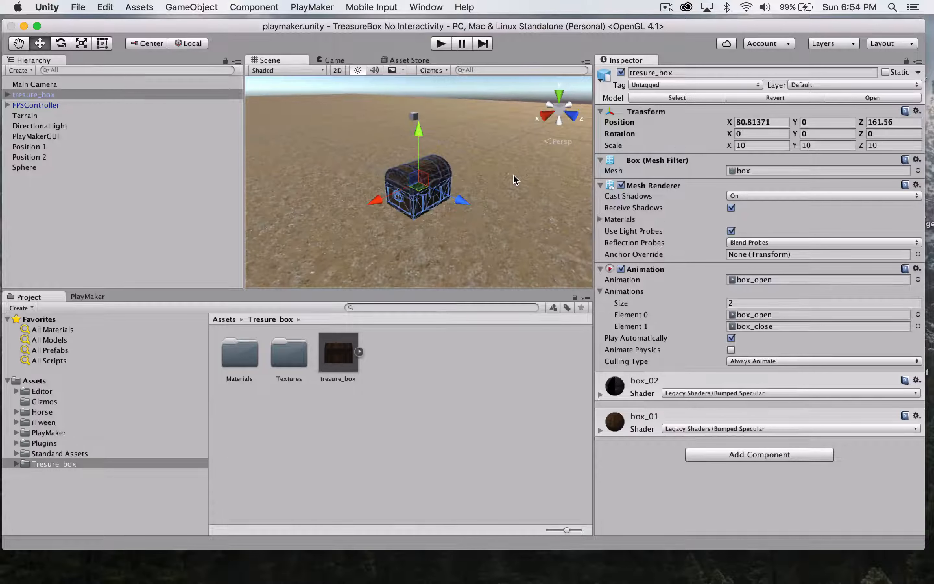
scroll(513, 175, "up", 10)
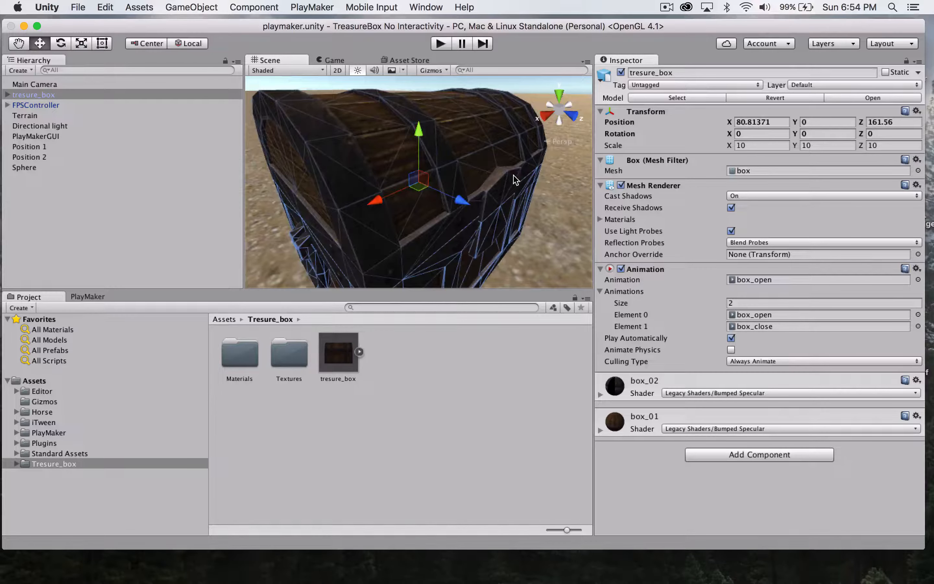
scroll(514, 175, "down", 10)
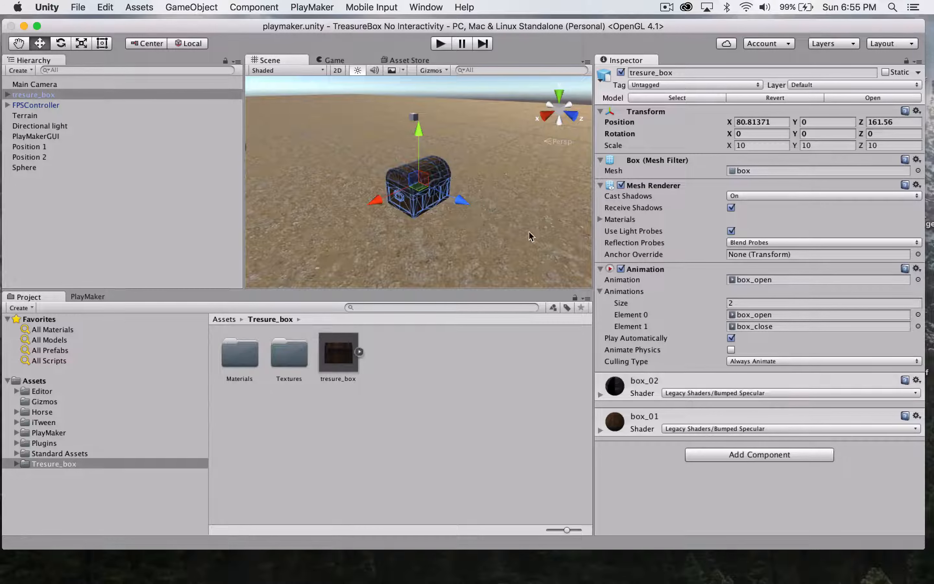
- Search the components for "collider" and add a Box Collider to the tresure_box object
left_click(515, 209)
left_click(432, 185)
left_click(774, 456)
key("BackSpace")
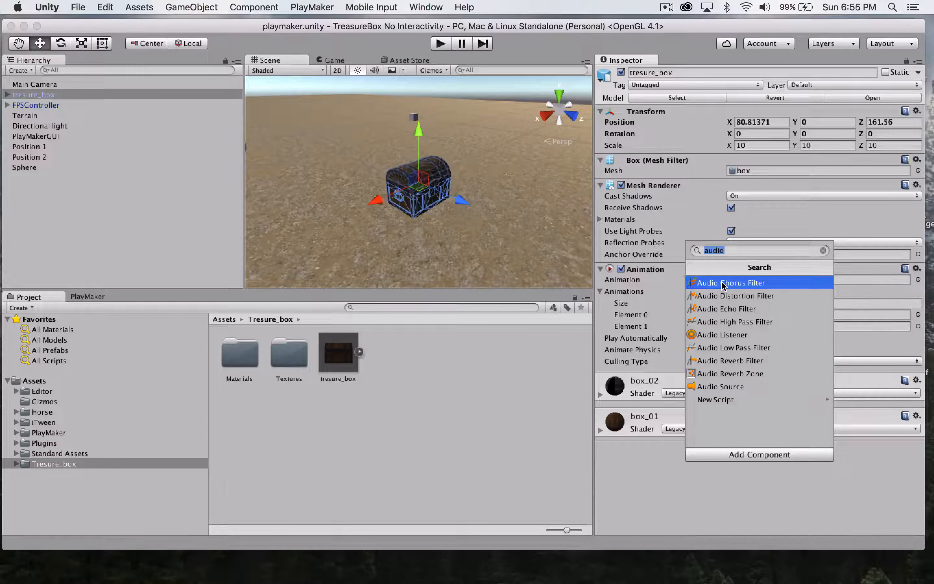
type("collider")
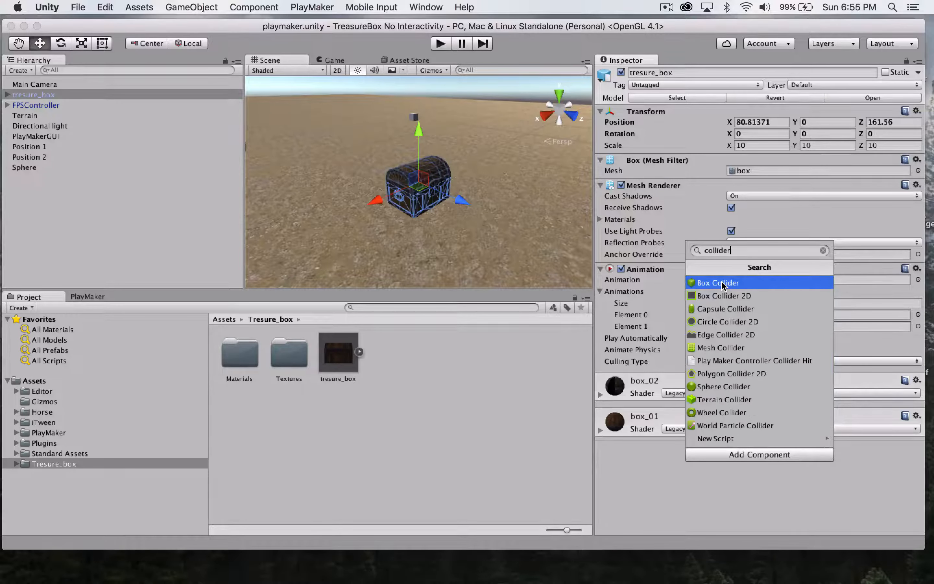
left_click(735, 283)
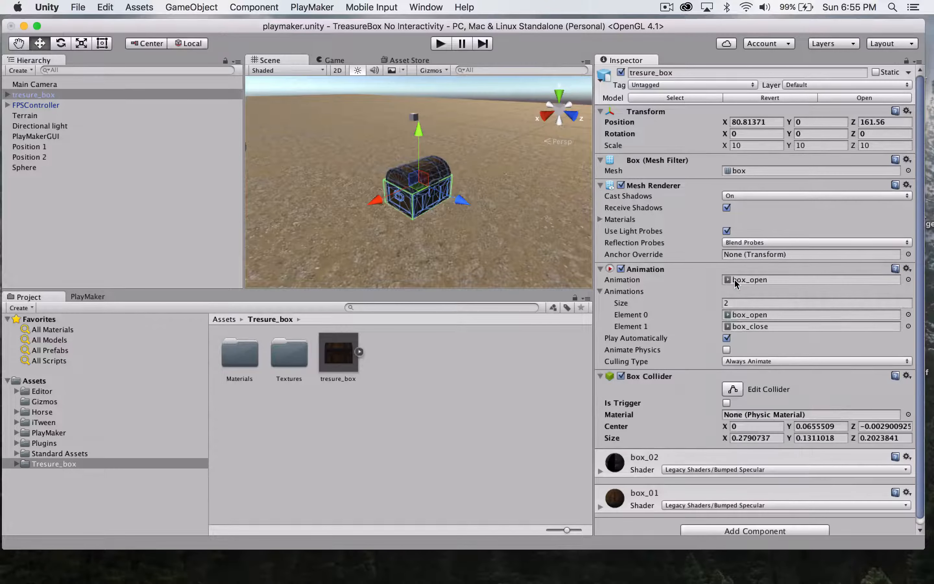
- Set the treasure box's Box Collider size to 1 on the X, Y and Z axes
scroll(417, 219, "up", 5)
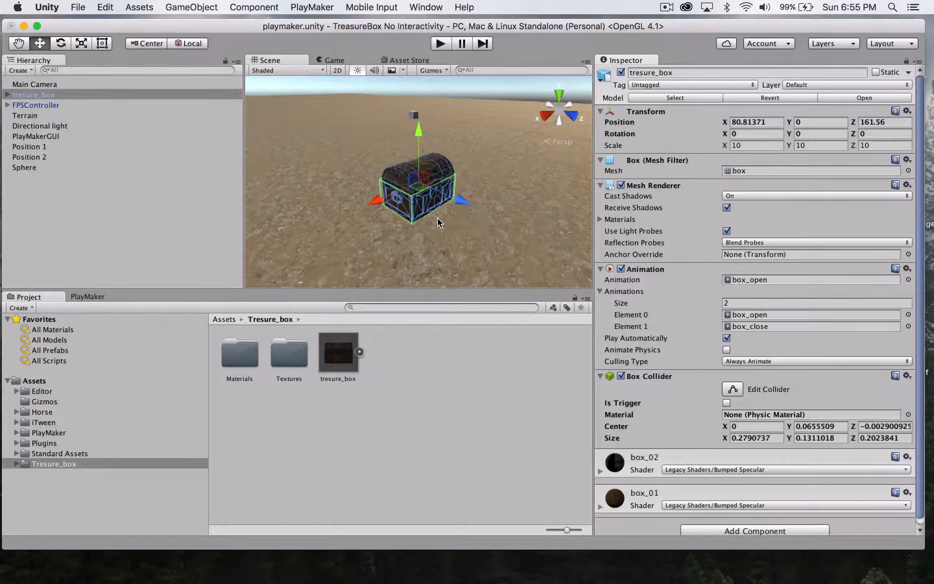
scroll(438, 218, "up", 4)
scroll(426, 212, "down", 5)
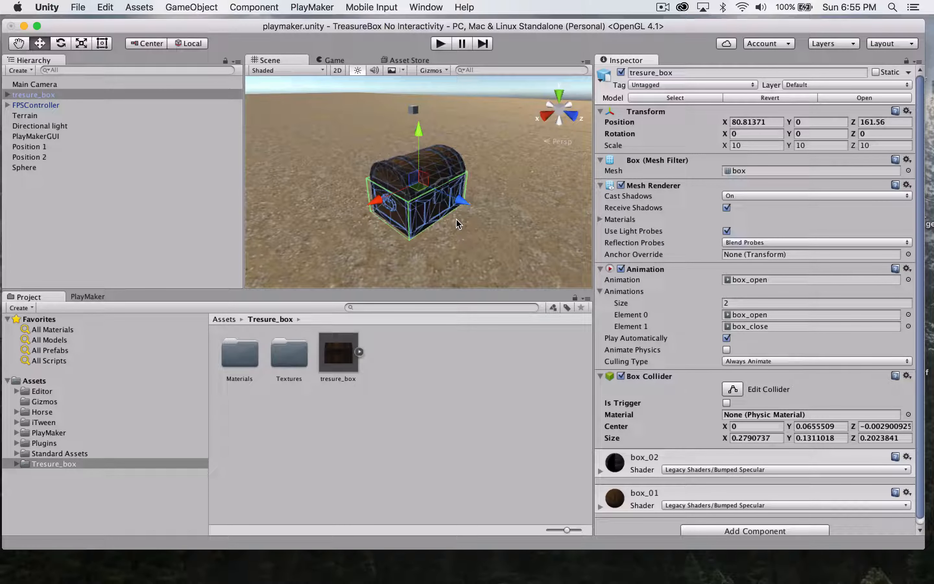
scroll(456, 218, "down", 3)
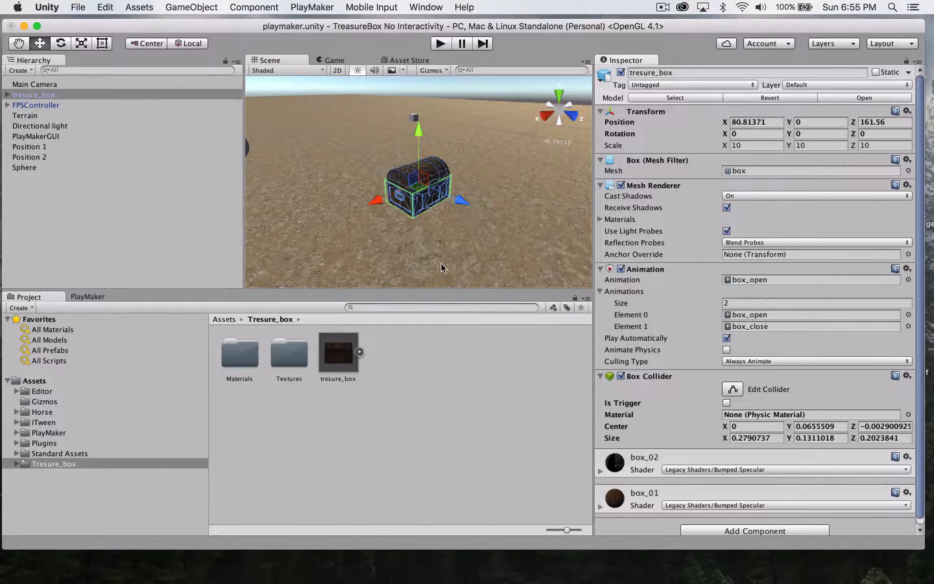
scroll(802, 381, "down", 1)
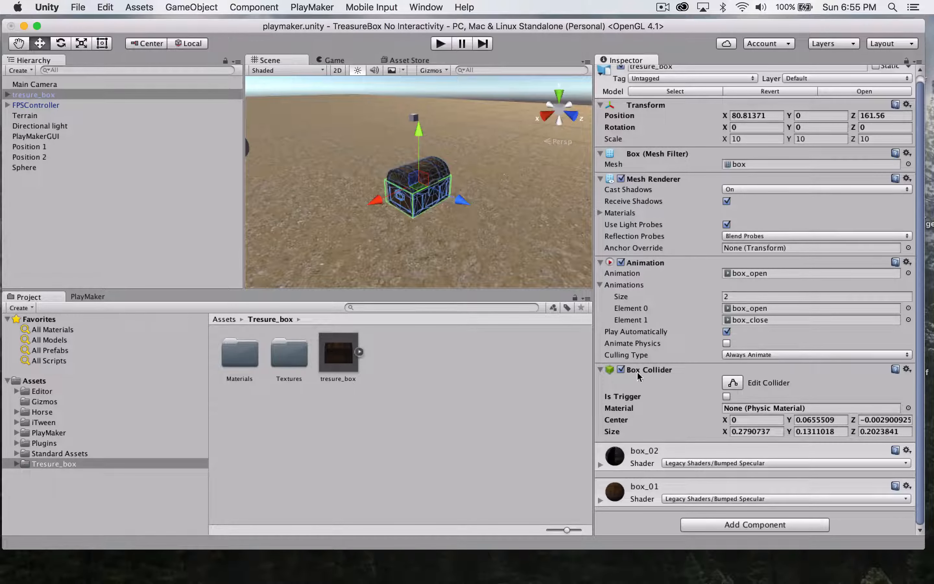
left_click(771, 434)
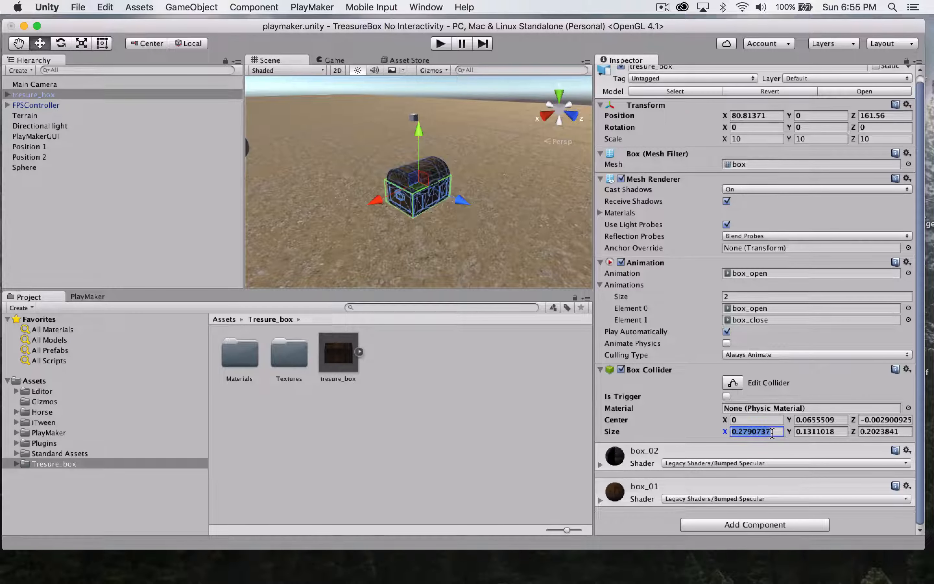
type("1")
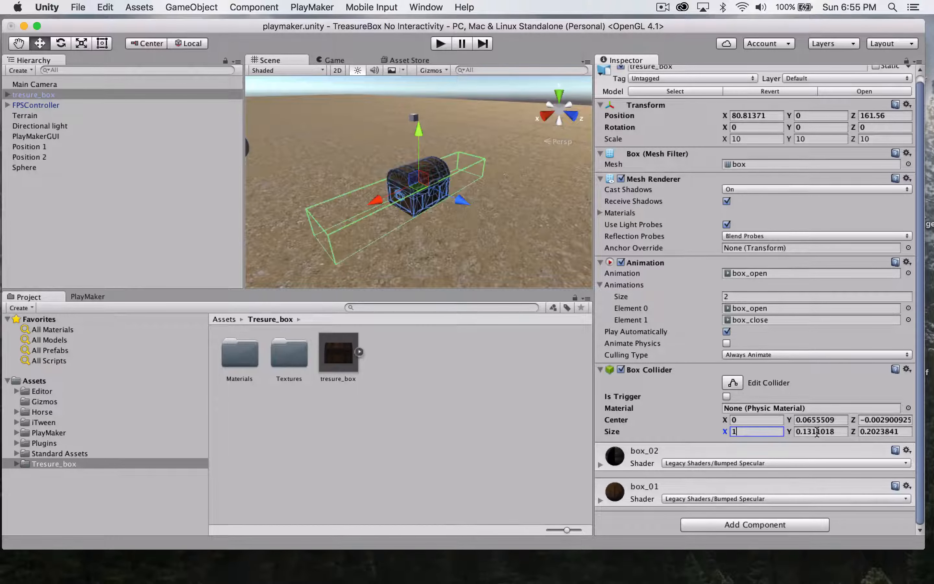
left_click(817, 431)
type("1")
left_click(873, 431)
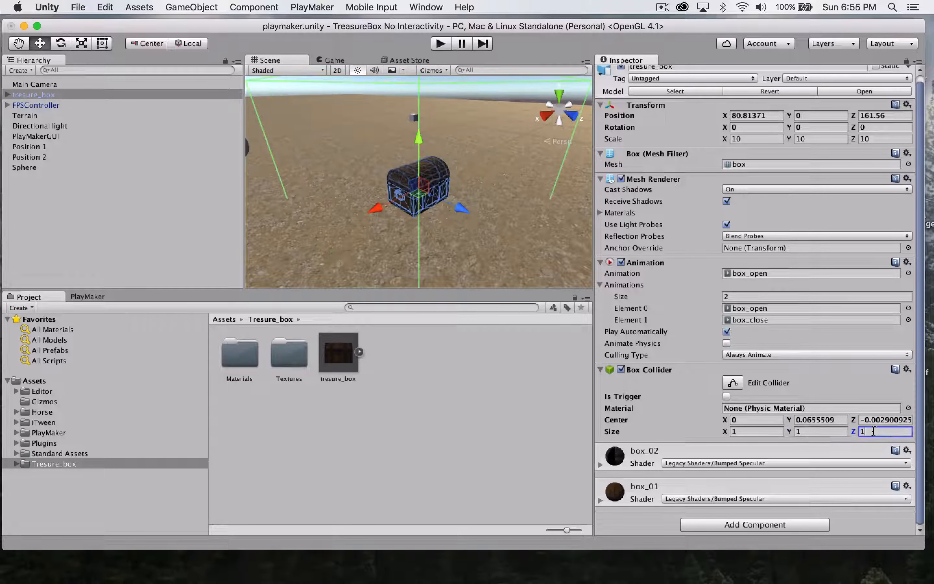
type("1")
scroll(428, 204, "up", 5)
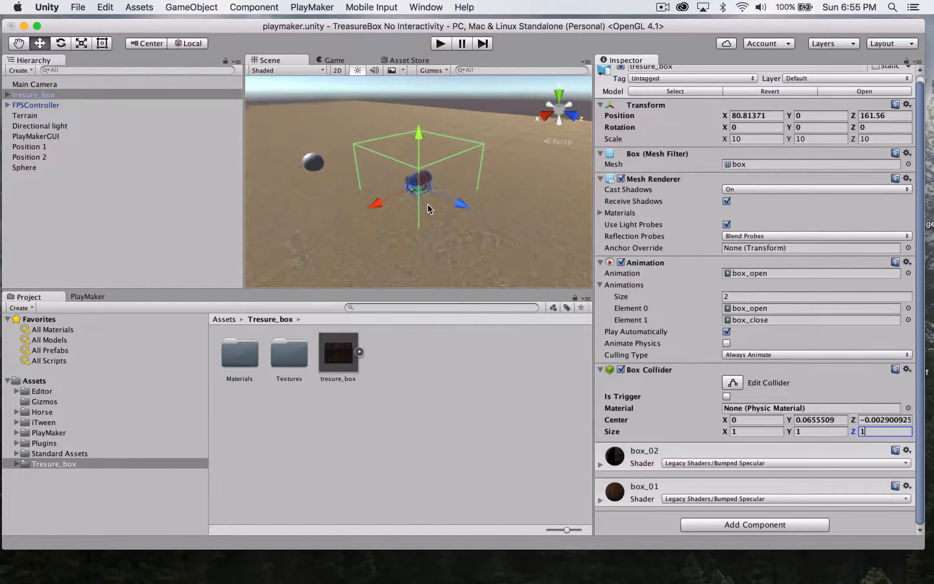
scroll(429, 208, "down", 5)
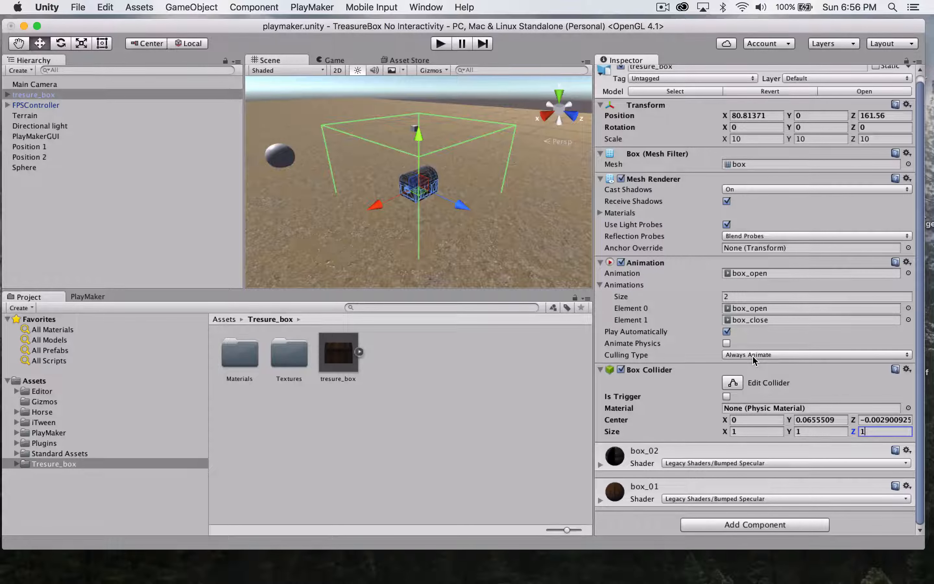
- Play-test the scene by walking up to the treasure box and moving sideways around its collider, and stop playback
left_click(441, 44)
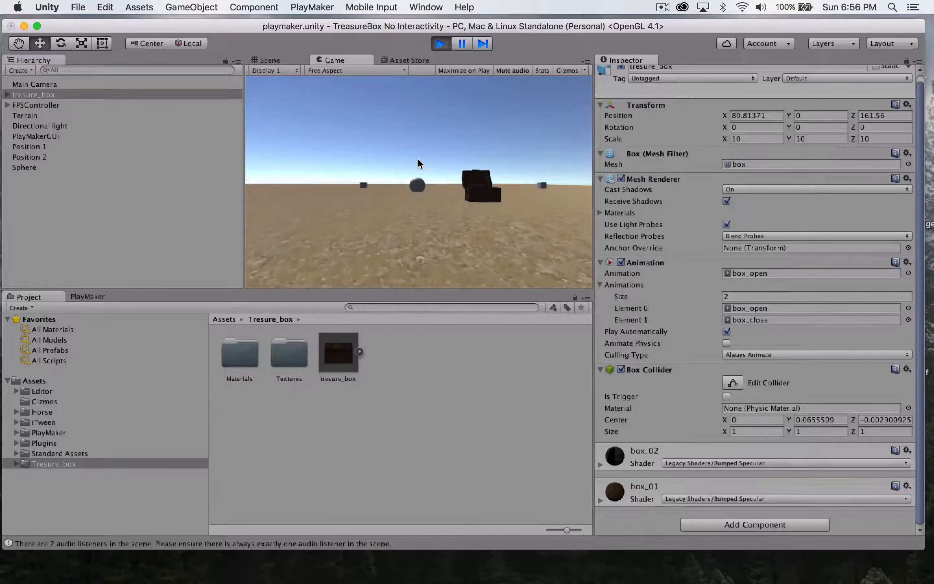
left_click(420, 162)
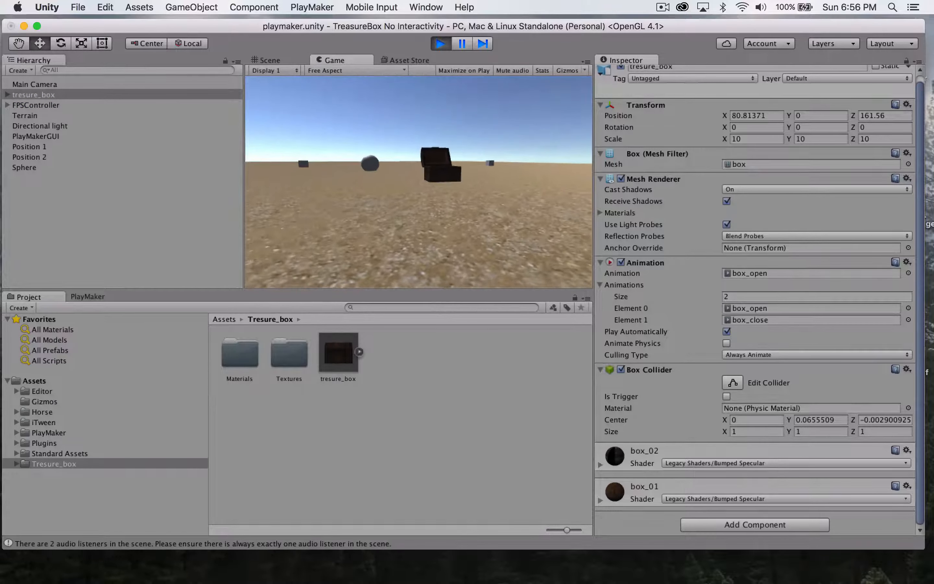
key("w")
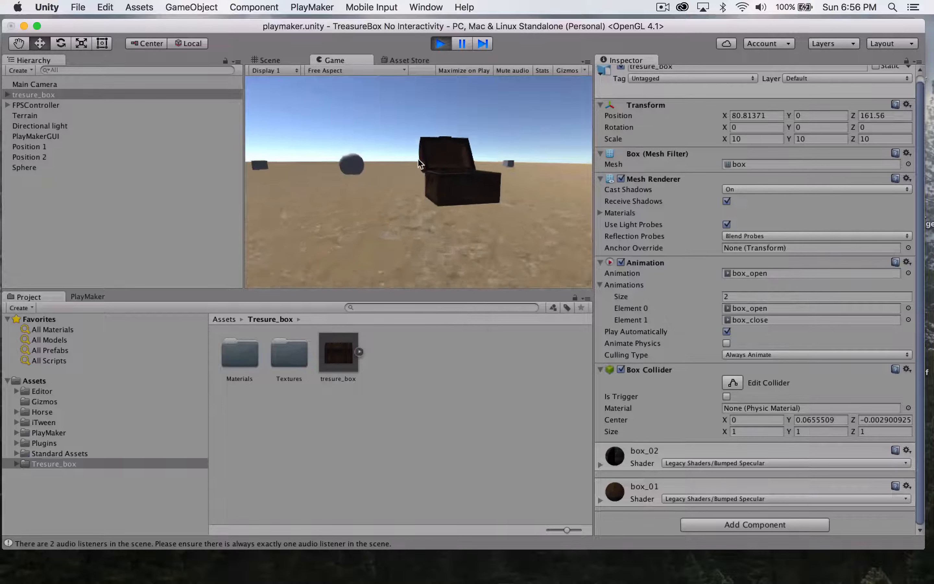
key("d")
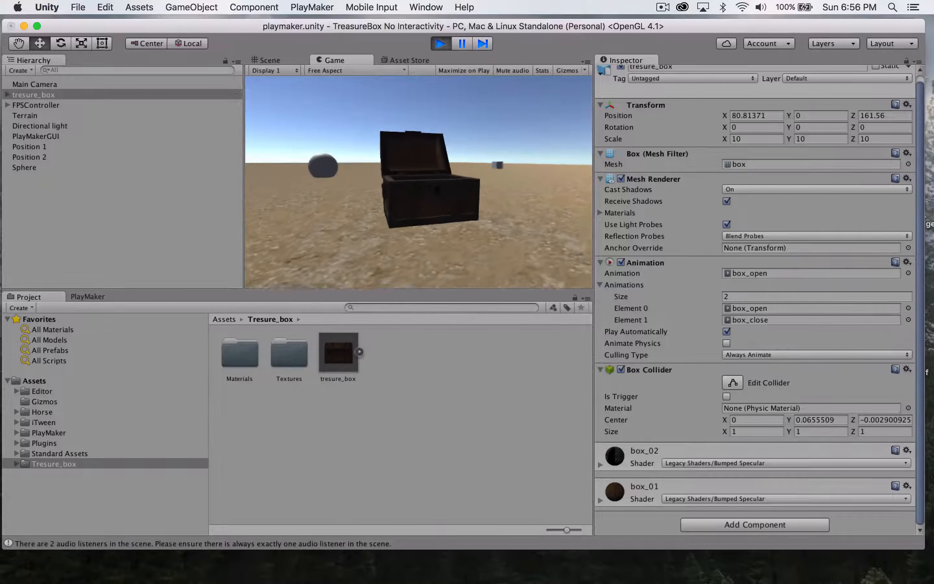
key("d")
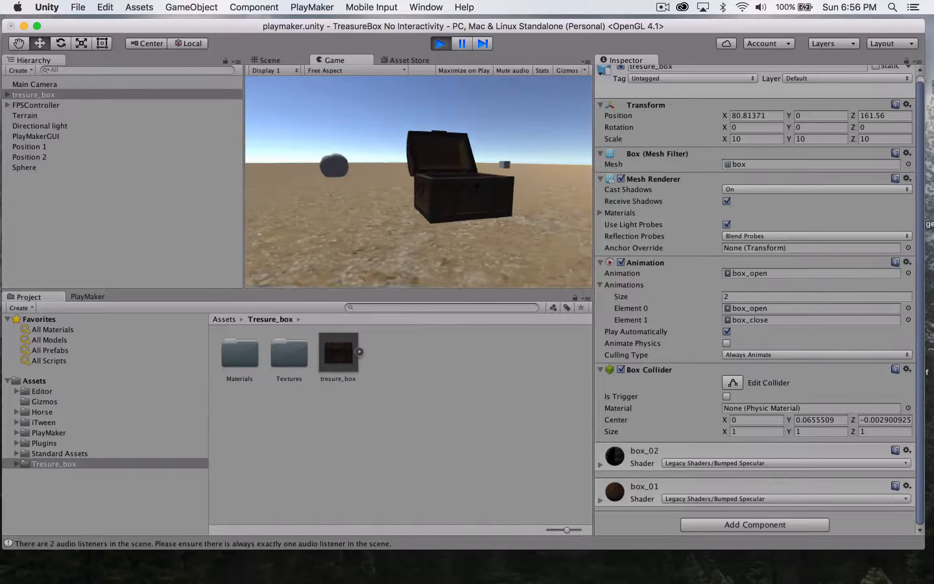
key("a")
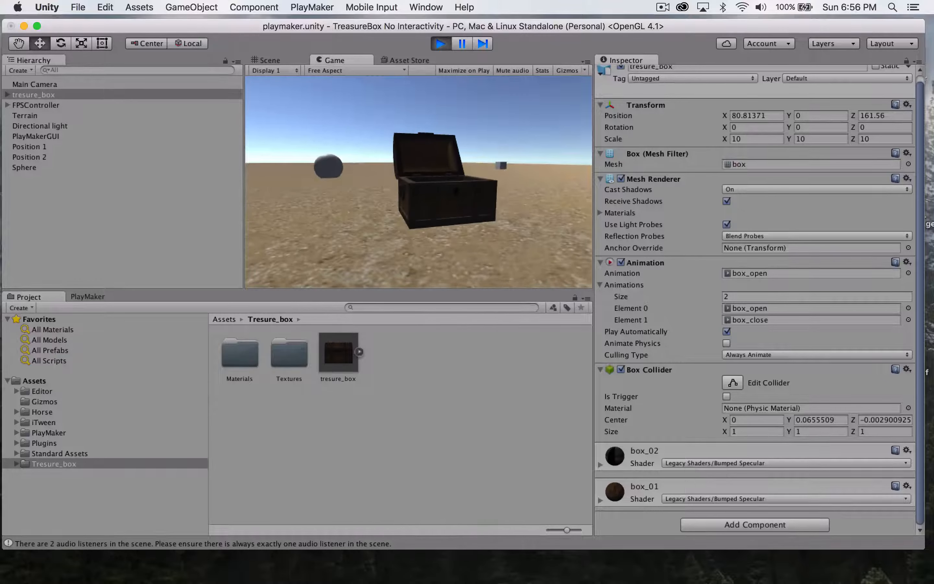
left_click(440, 44)
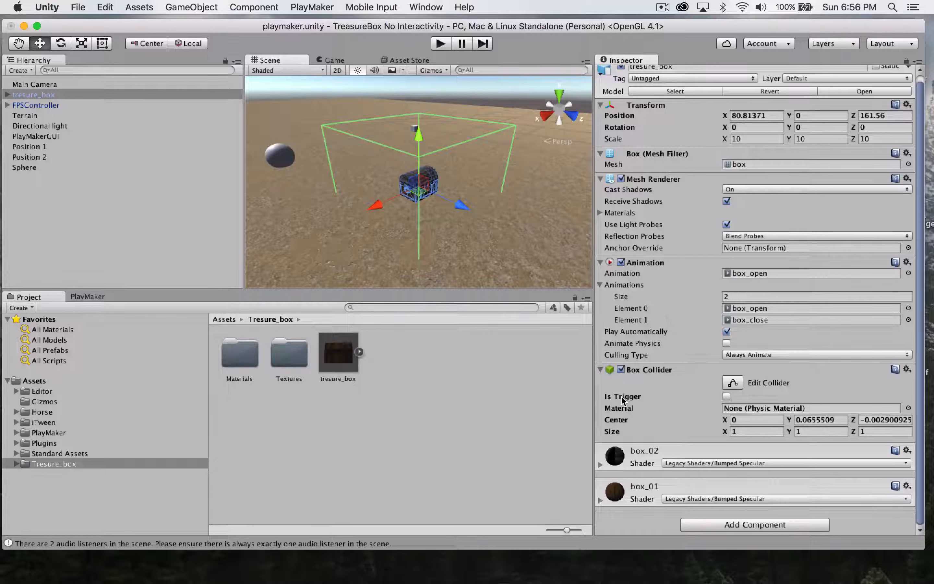
- Make the treasure box's Box Collider a trigger, play-test walking up to and away from the box, and stop playback
left_click(727, 396)
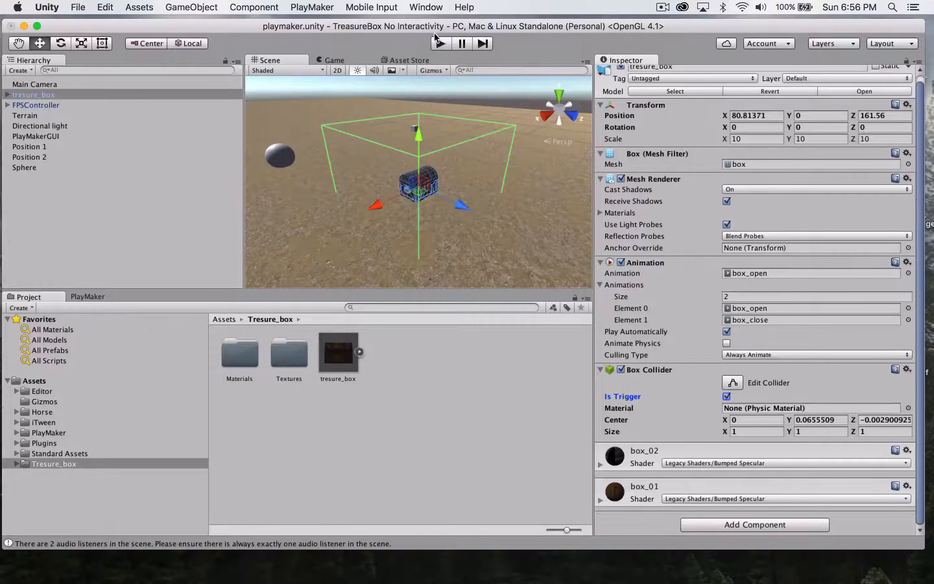
left_click(436, 44)
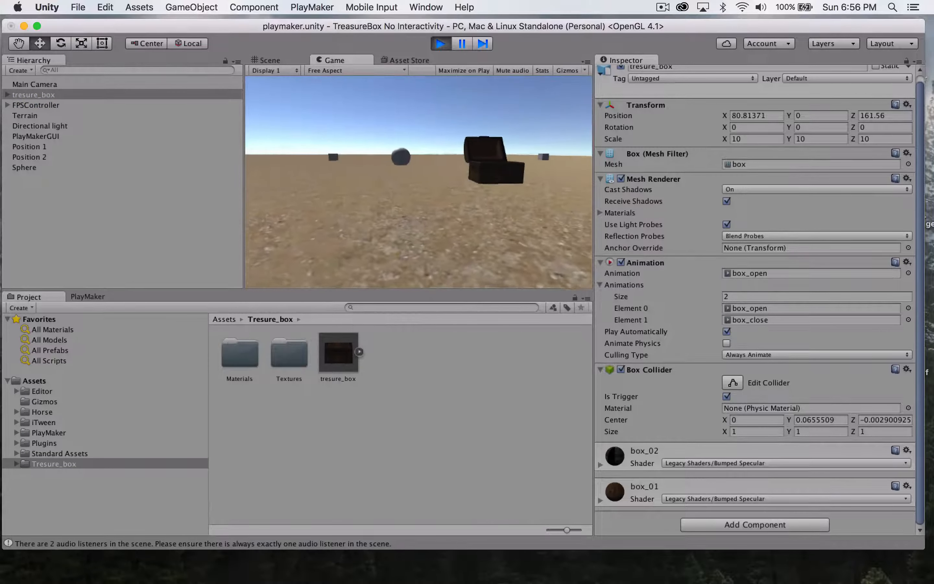
key("w")
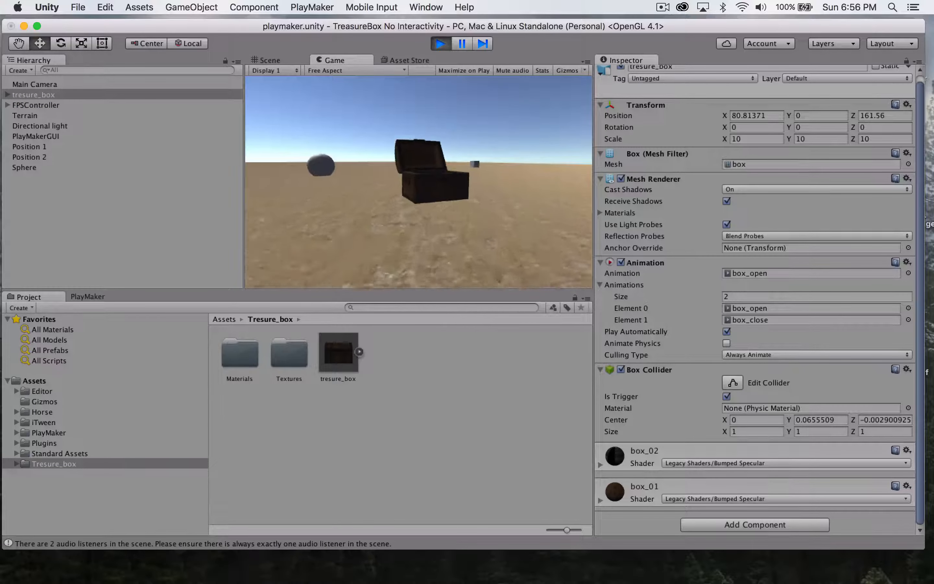
key("s")
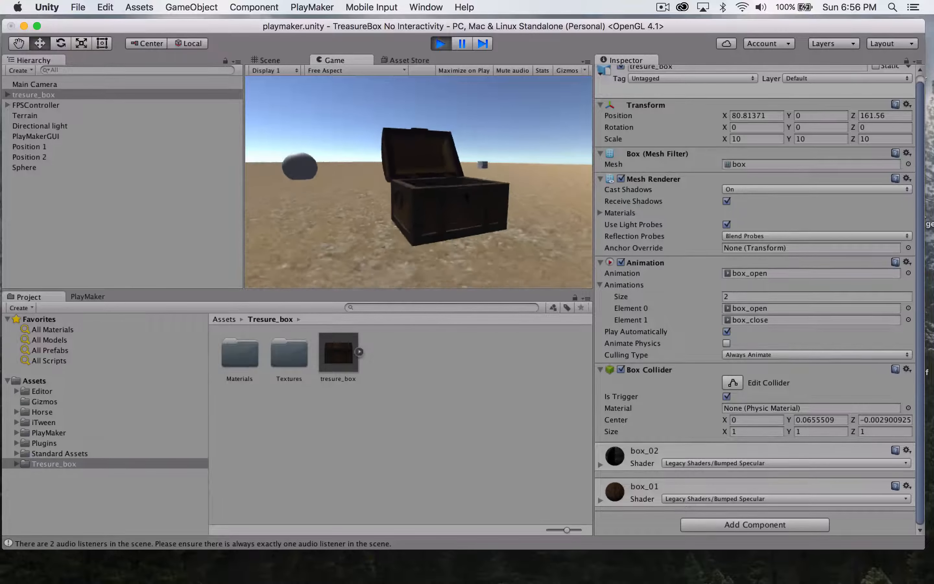
key("w")
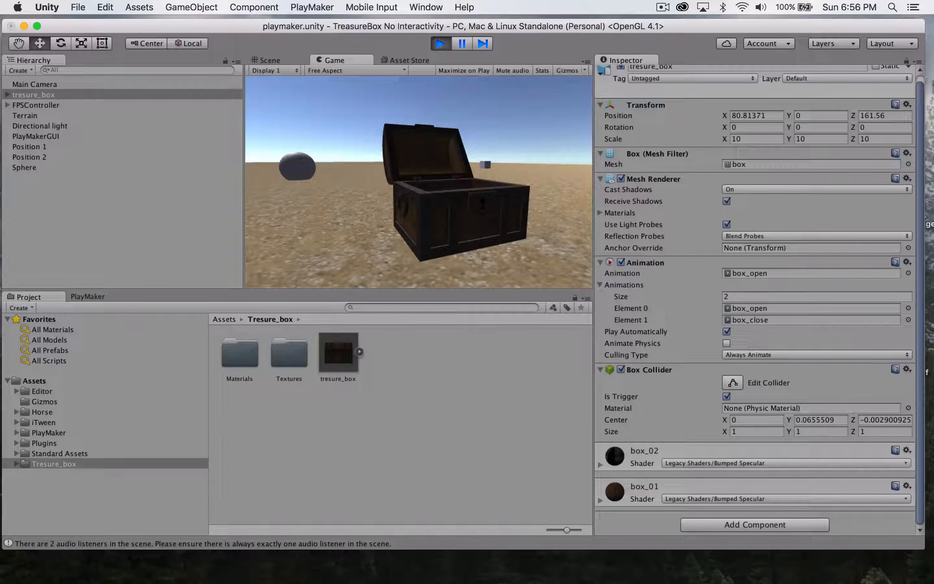
left_click(440, 43)
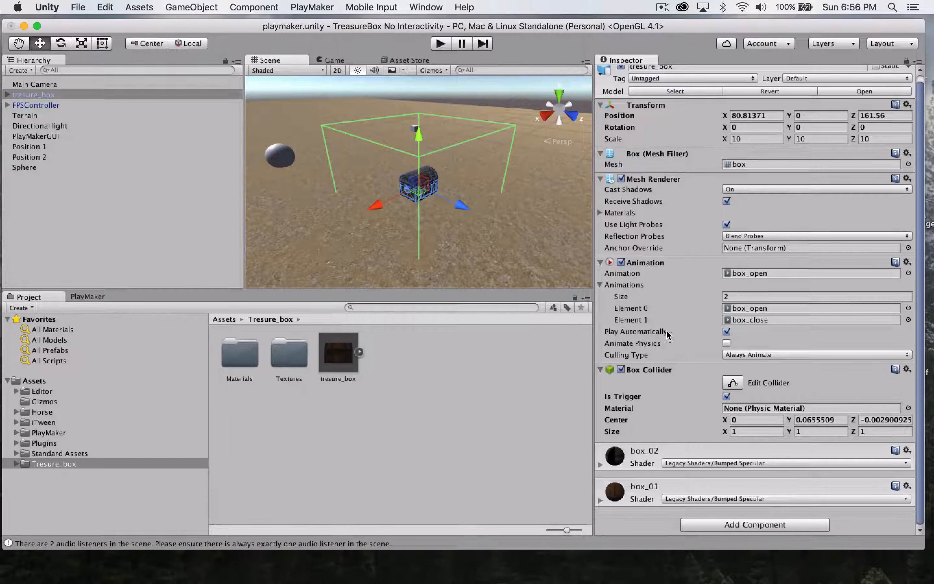
- Turn off Play Automatically for the treasure box's animation, and briefly run the scene to check the box at start
left_click(727, 332)
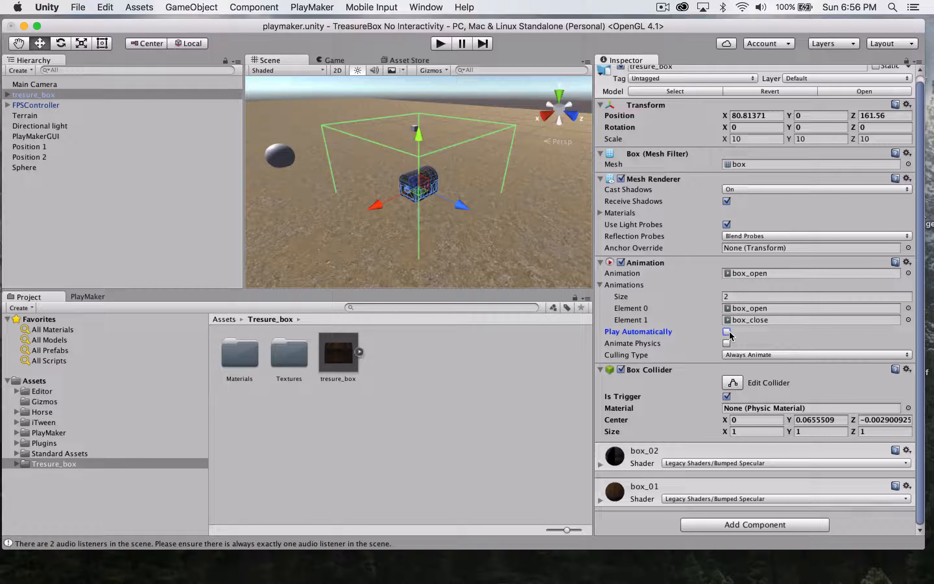
left_click(447, 47)
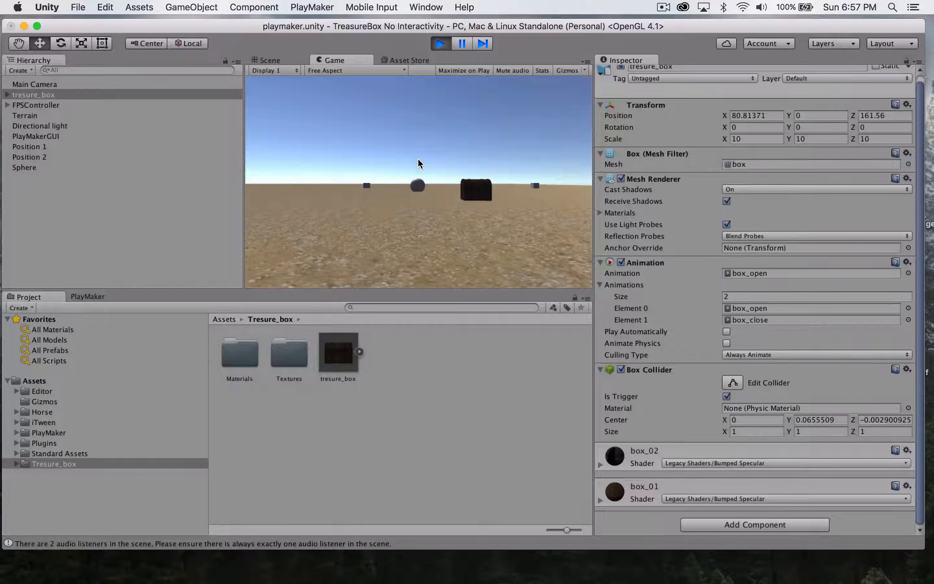
left_click(440, 43)
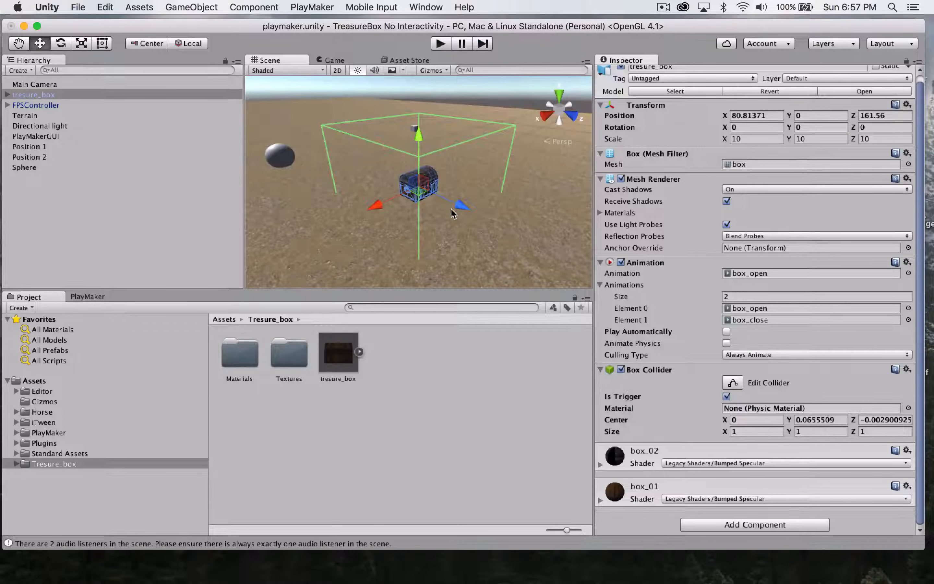
scroll(501, 209, "down", 3)
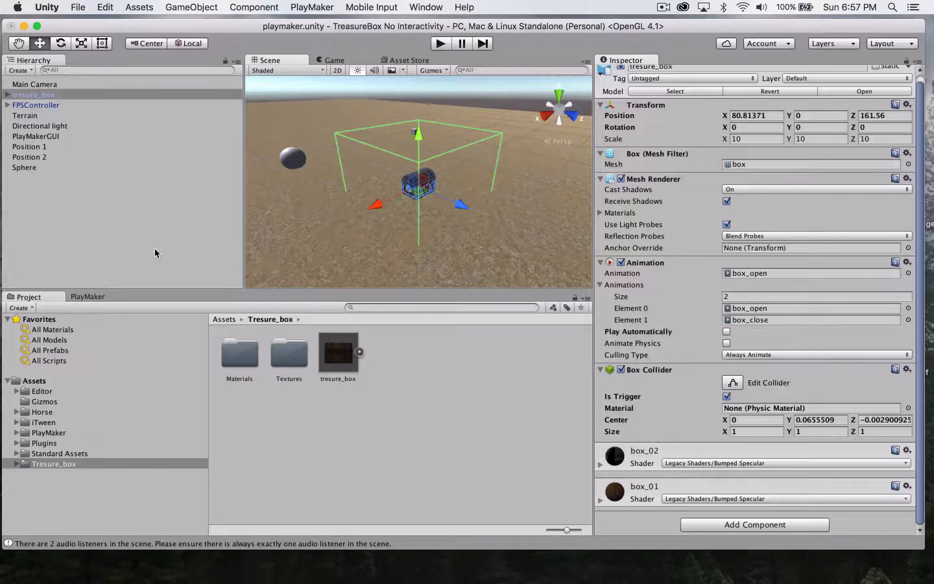
left_click(92, 295)
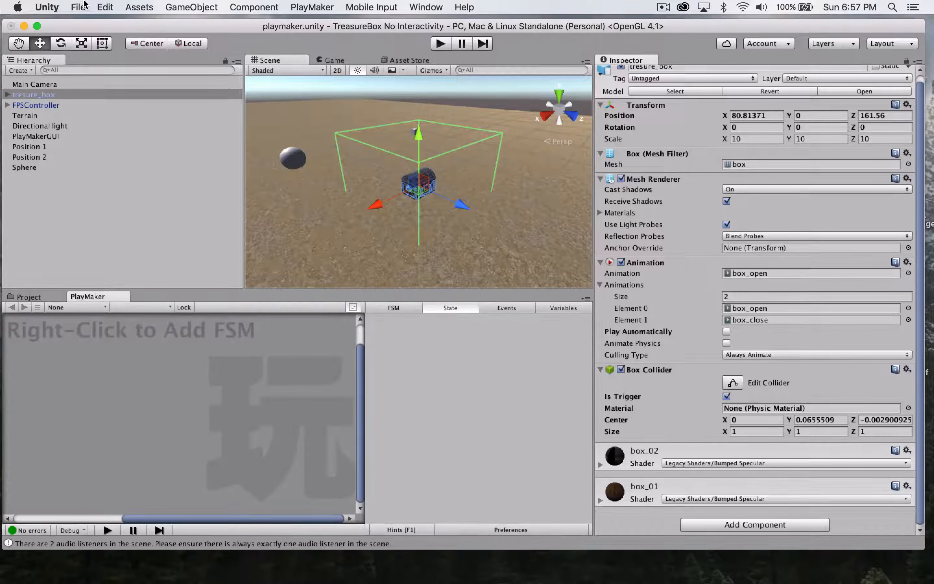
left_click(78, 8)
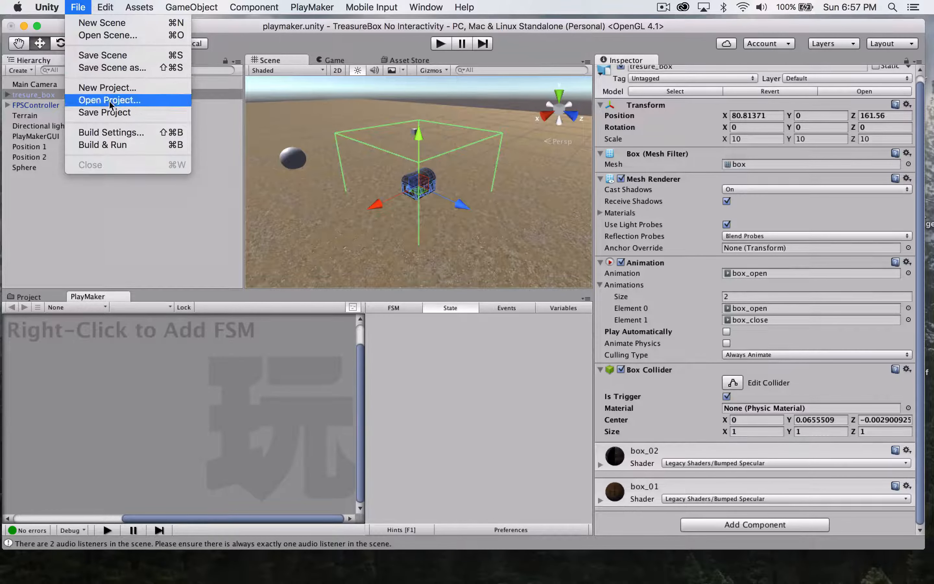
left_click(78, 6)
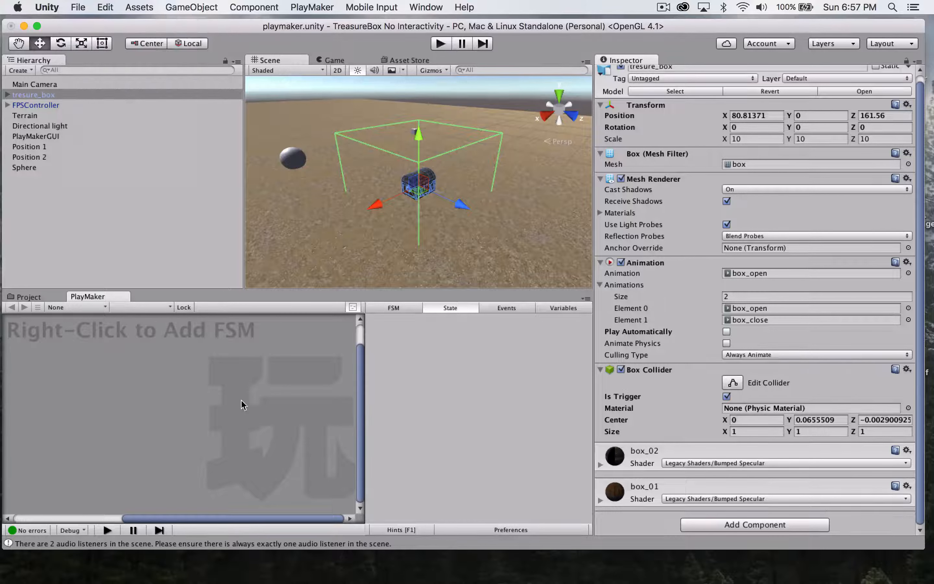
left_click(26, 297)
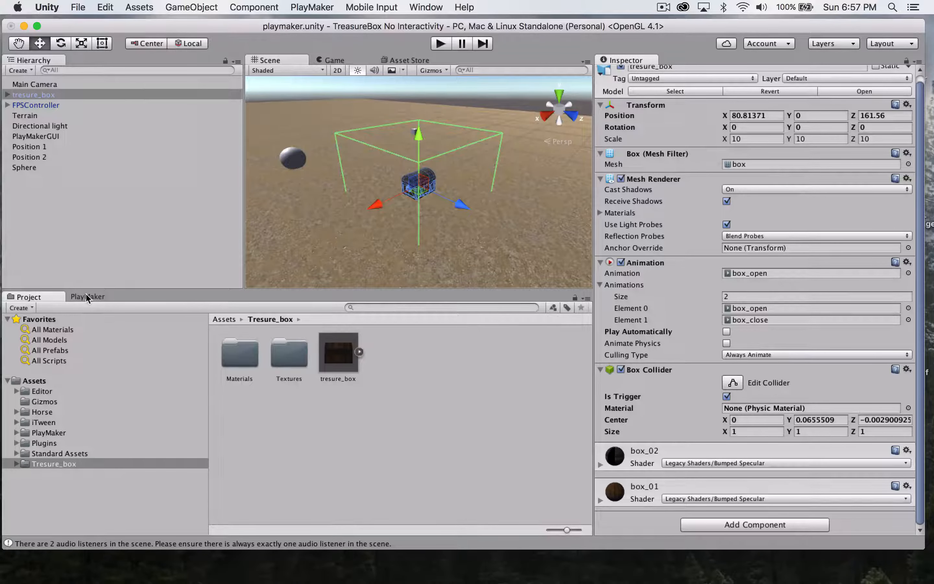
- Select the tresure_box object and add a PlayMaker FSM to it
left_click(37, 94)
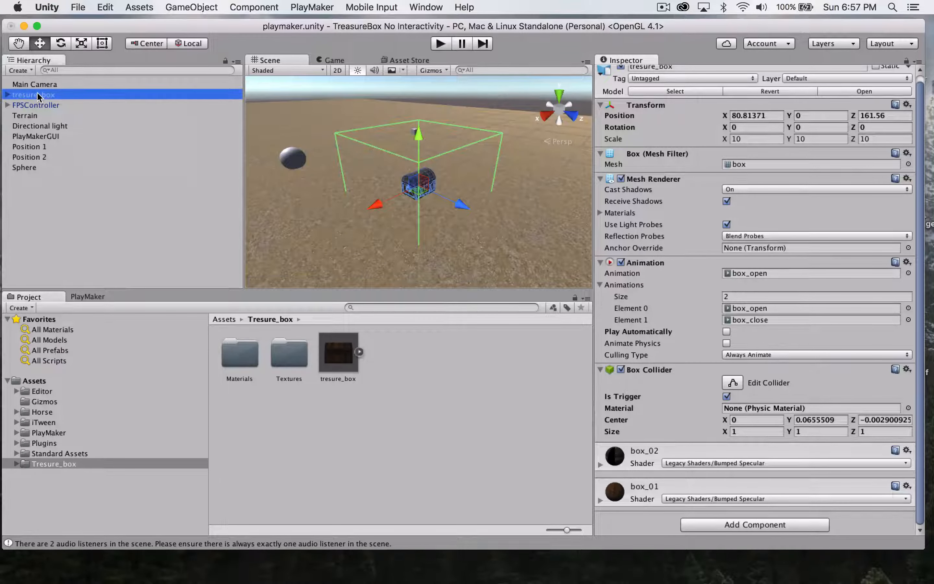
left_click(100, 294)
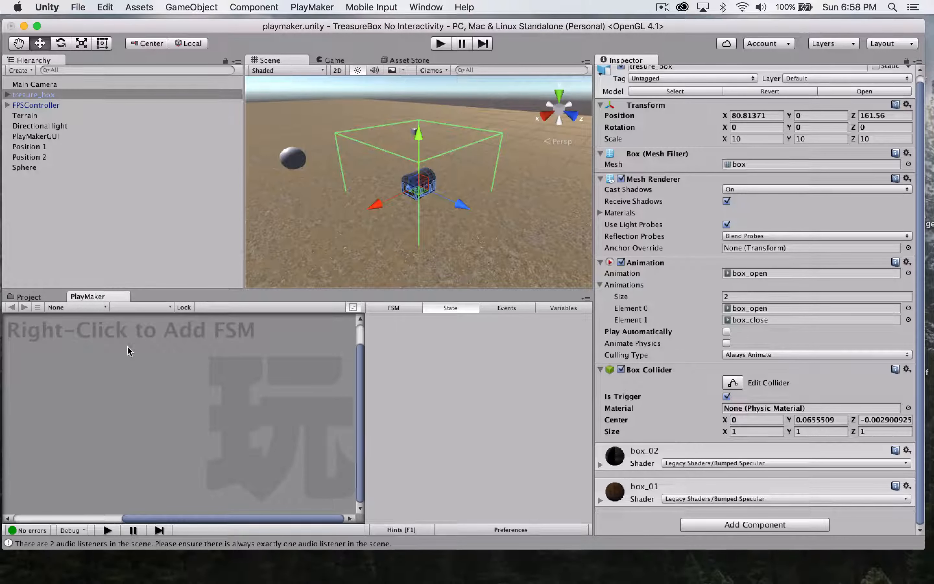
right_click(97, 358)
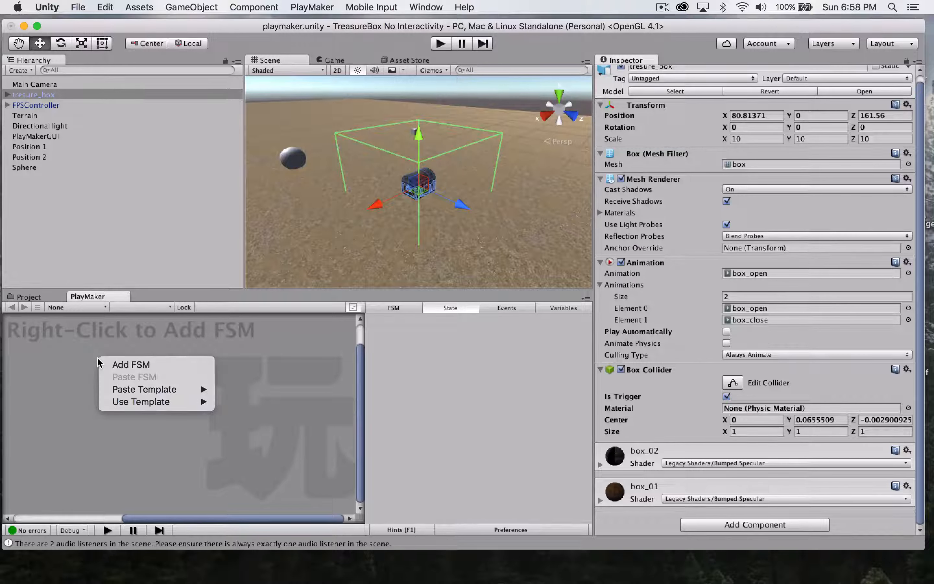
left_click(120, 364)
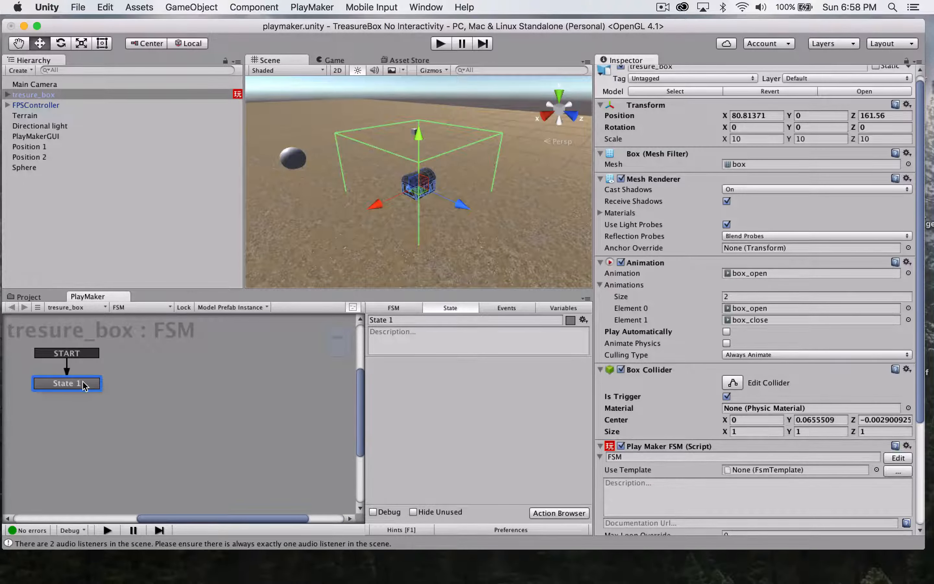
- Add two more states to the treasure box's FSM and line them up in a row beside State 1
right_click(158, 385)
left_click(166, 389)
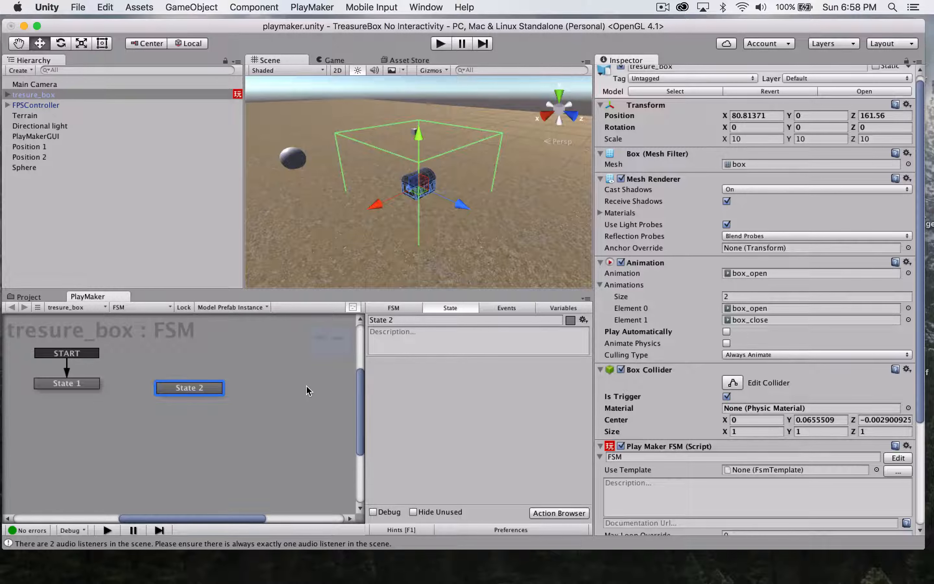
right_click(307, 389)
left_click(318, 391)
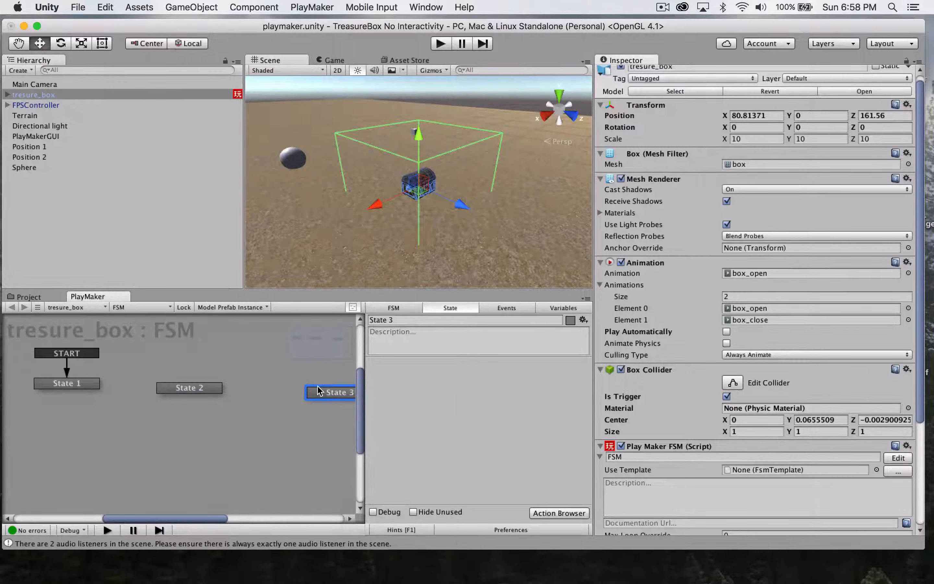
left_click_drag(319, 390, 270, 381)
left_click_drag(203, 387, 175, 381)
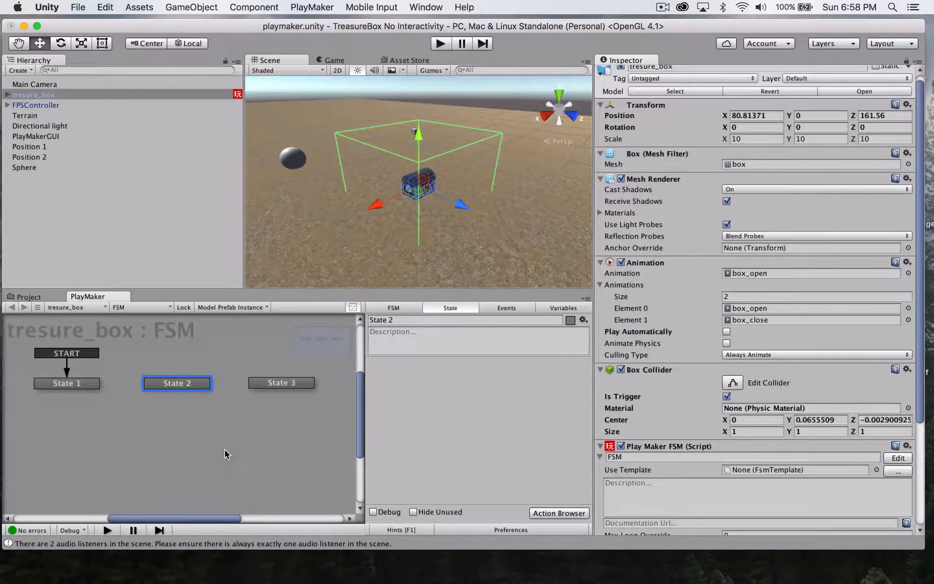
- Rename State 1 of the FSM as "Wait for a trigger"
left_click(77, 386)
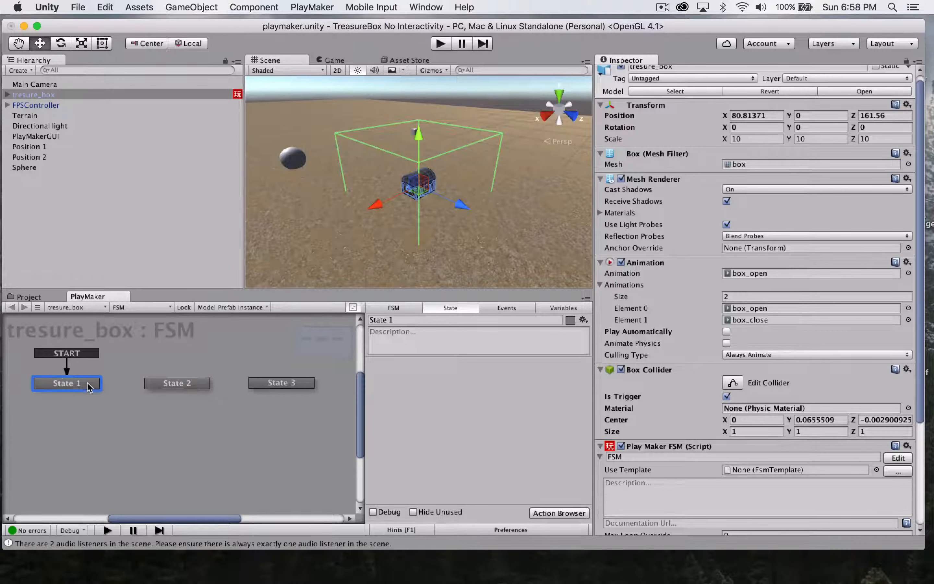
left_click(416, 320)
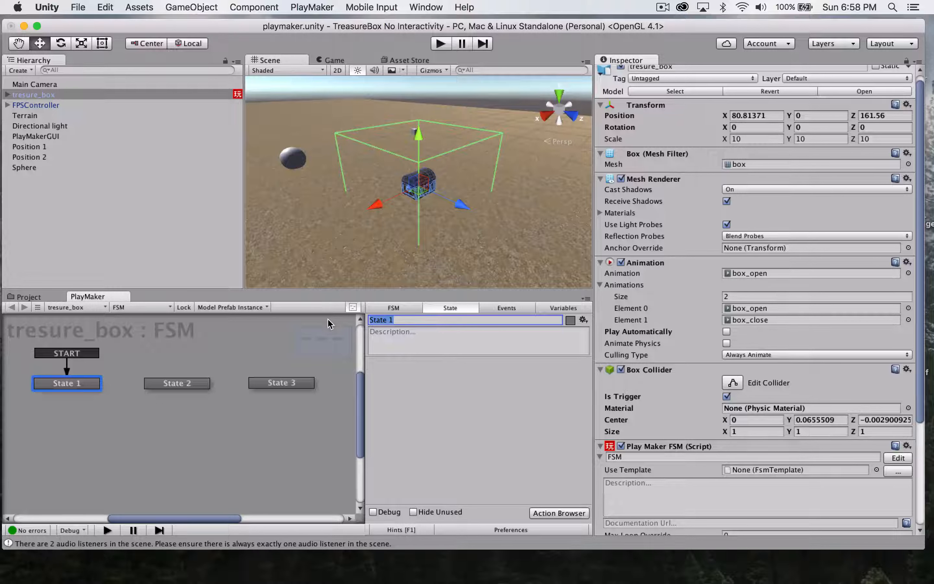
type("Wait for a trigger")
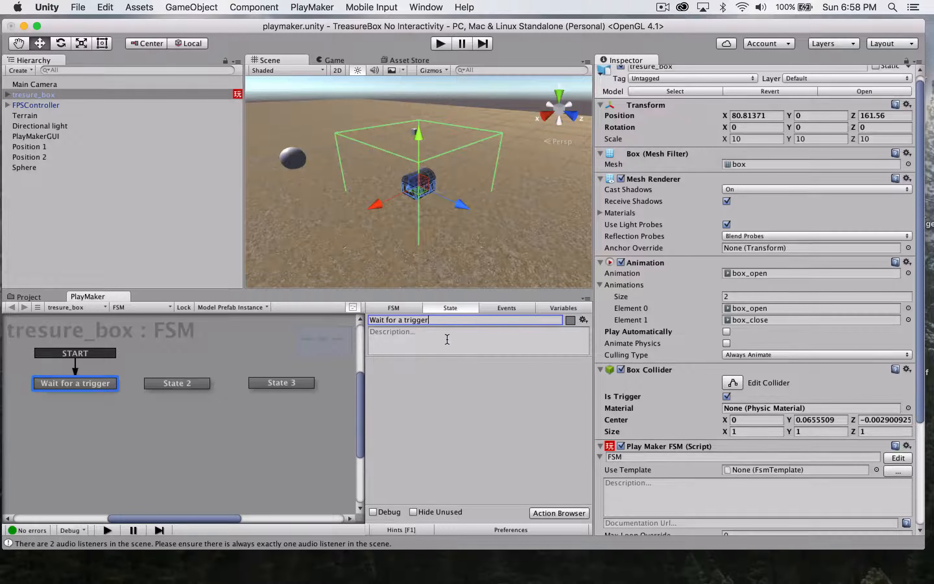
- Describe the start state as "I'm a box collider that is waiting for someone to enter my boundaries.", with a line break after "that is"
left_click(447, 339)
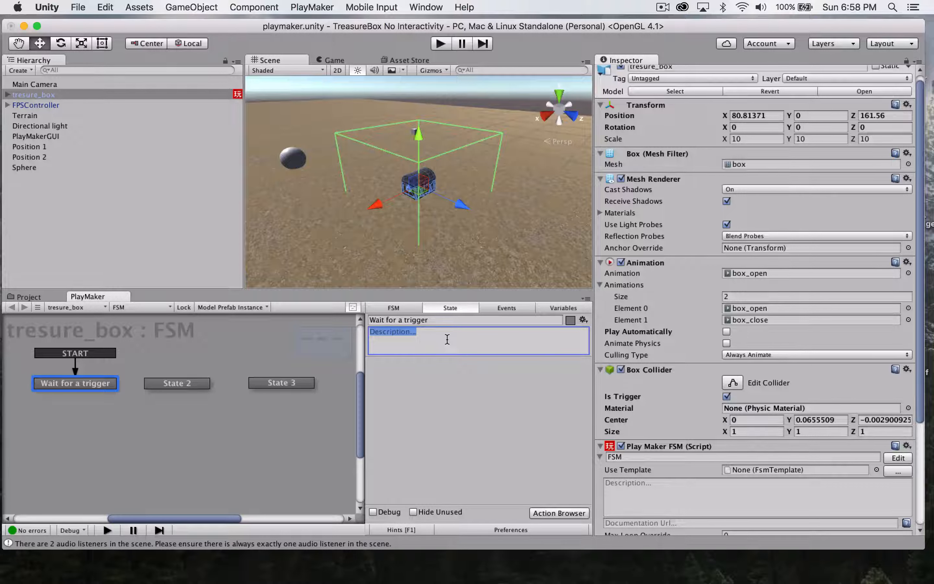
type("I'm wai")
type("ting for someone to enter my t")
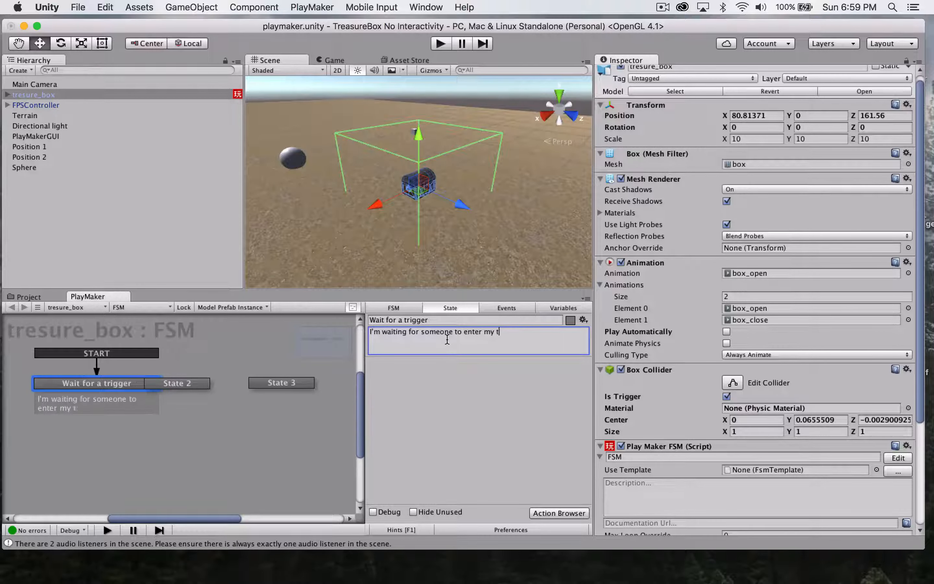
key("BackSpace")
type("boundaries.")
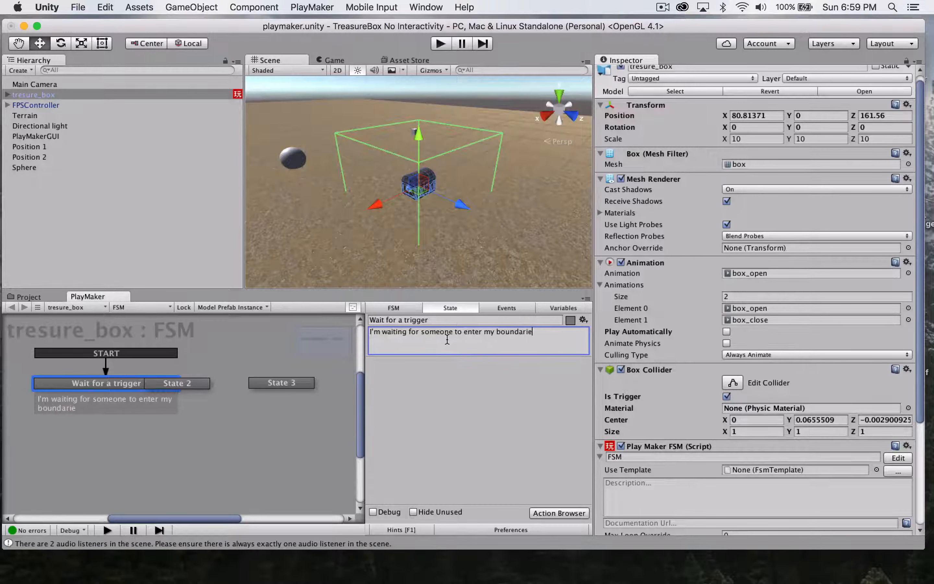
left_click(382, 334)
type("a ")
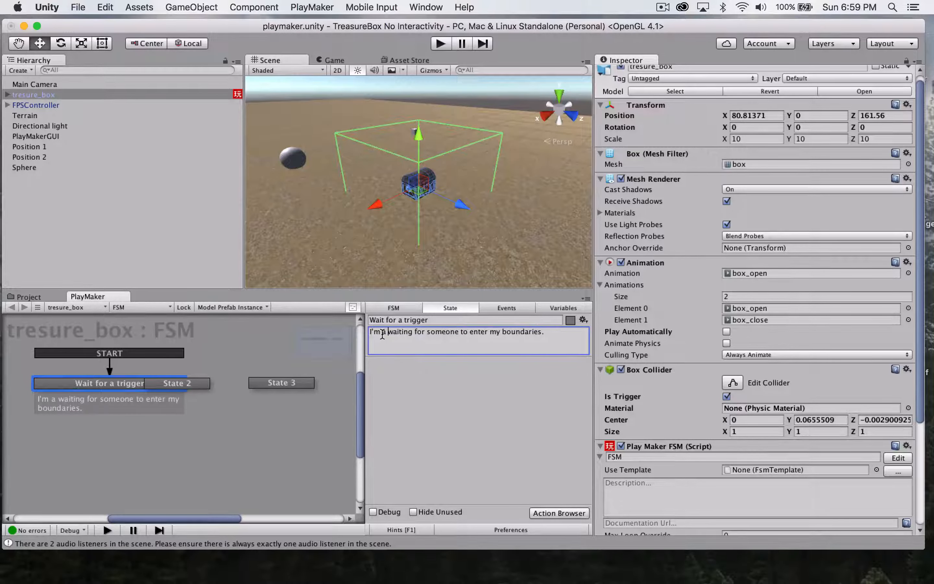
type("box collider ")
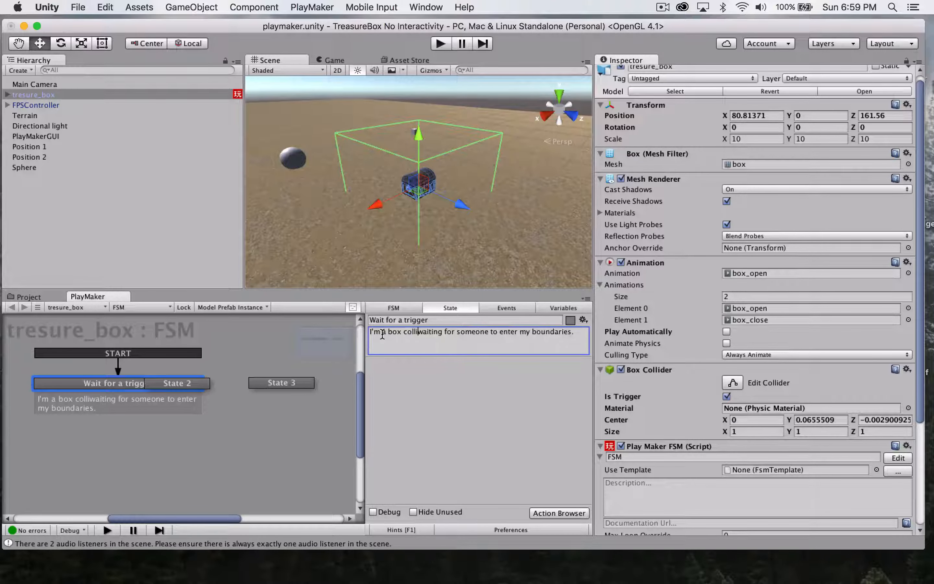
type("that is")
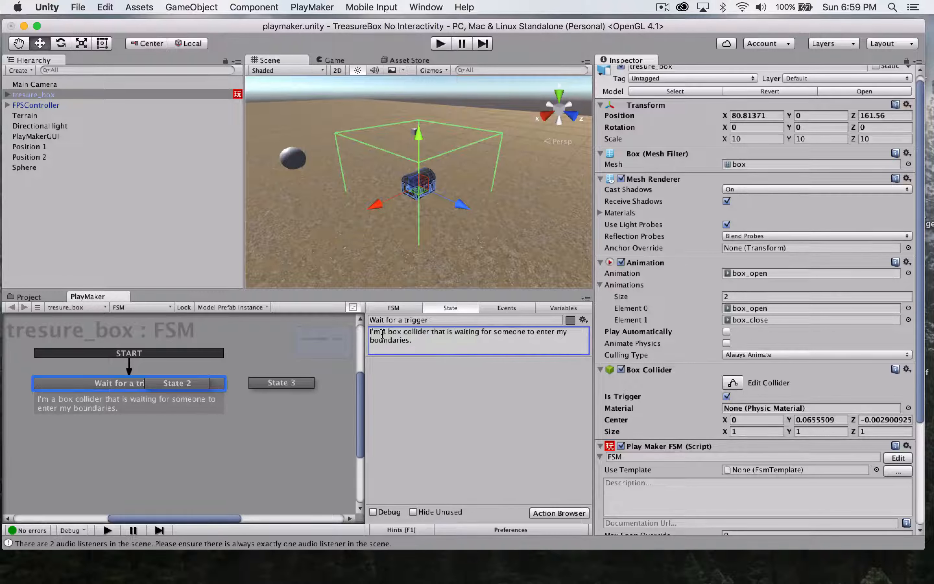
key("Return")
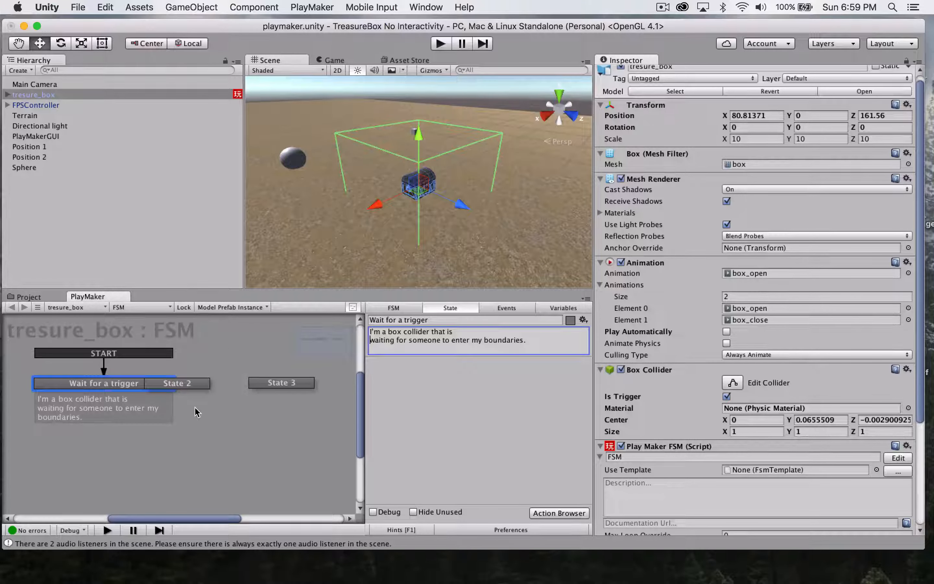
- Move State 2 and State 3 further along the row so they no longer overlap the widened start state
left_click_drag(195, 383, 324, 383)
left_click(276, 383)
left_click_drag(249, 359, 247, 383)
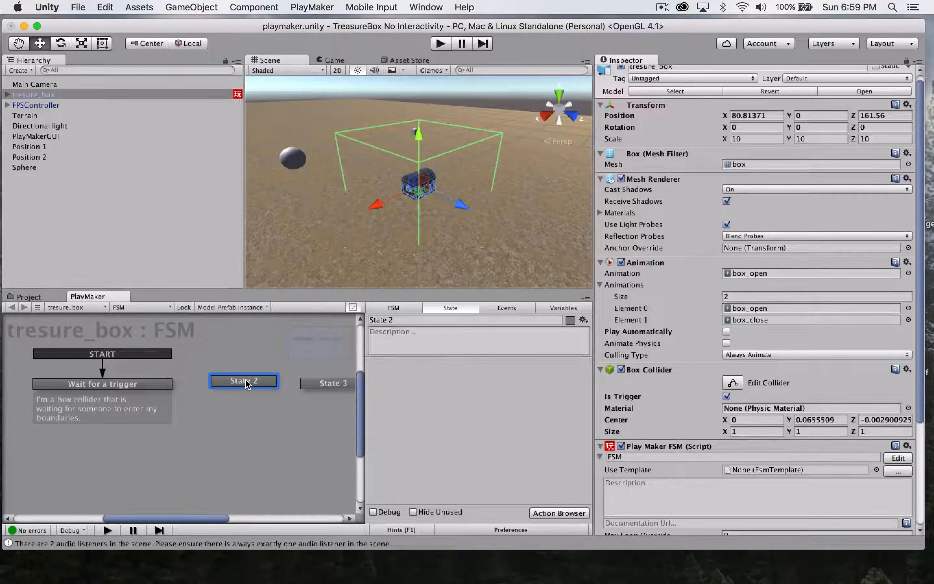
- Rename State 2 as "Opening" and State 3 as "Closing"
left_click(398, 320)
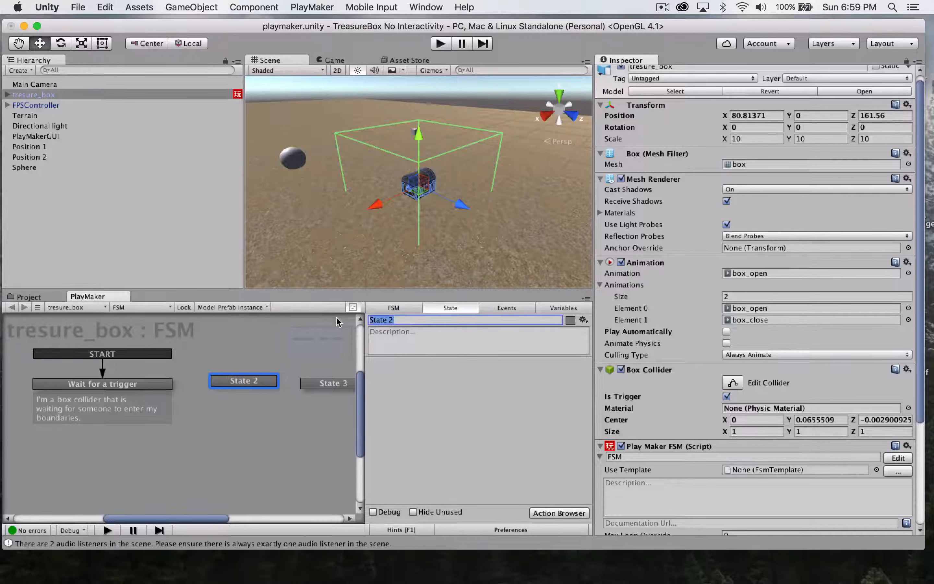
type("Opening")
left_click(329, 382)
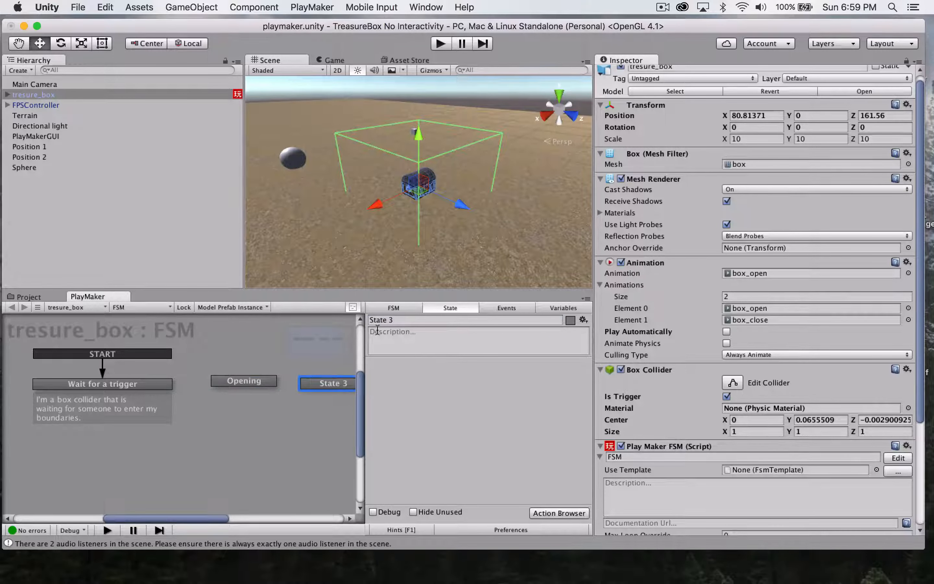
left_click(401, 320)
type("Closing")
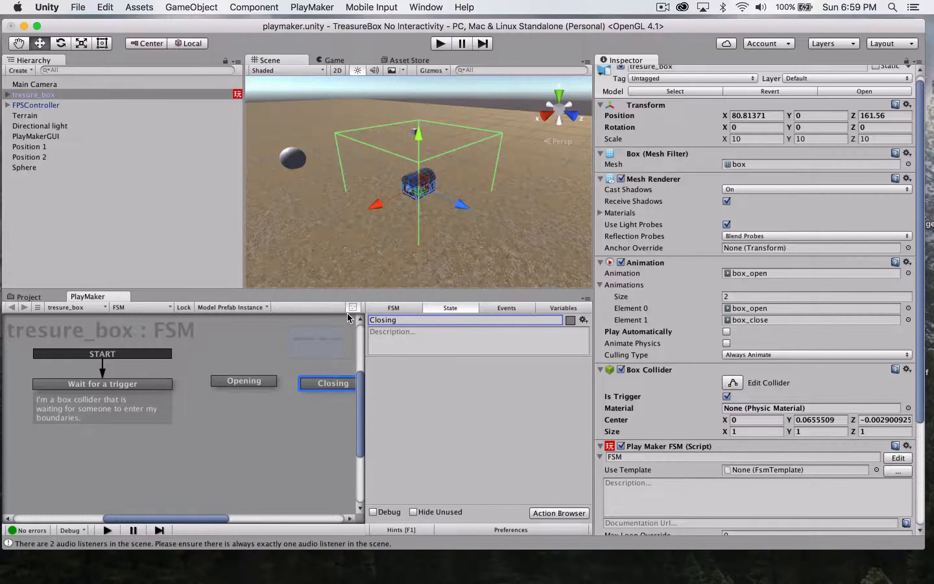
- Line up the Opening state with the Wait for a trigger state and move the Closing state slightly closer to Opening
left_click(235, 377)
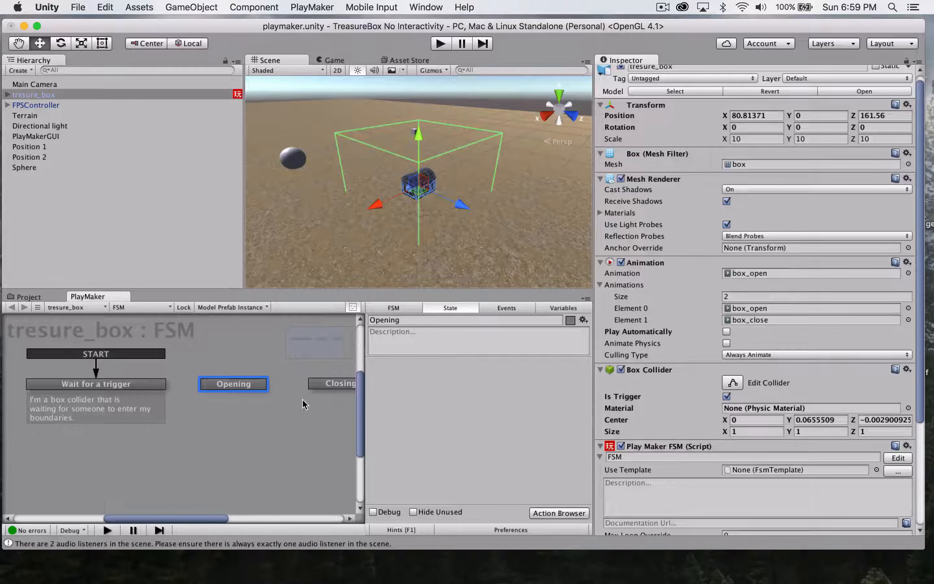
left_click(258, 426)
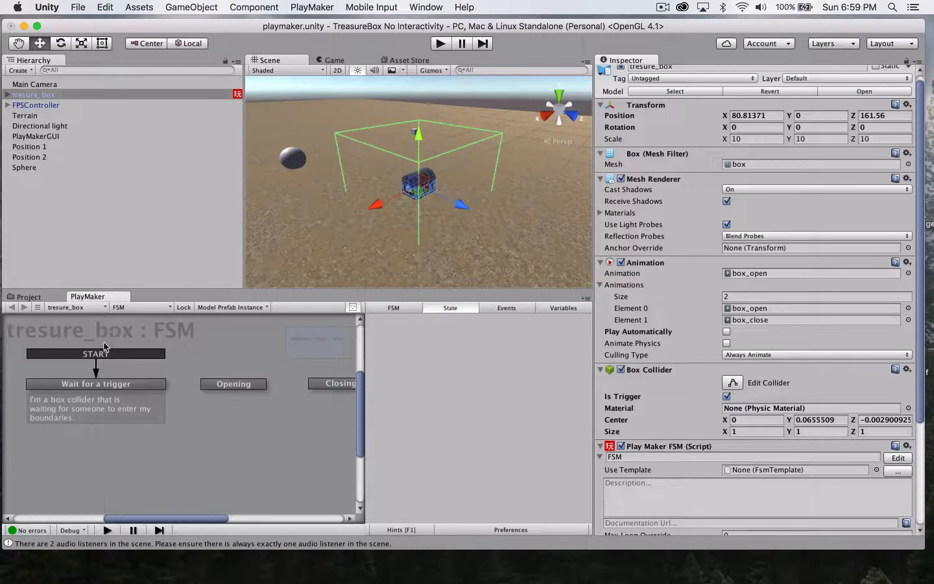
left_click(109, 383)
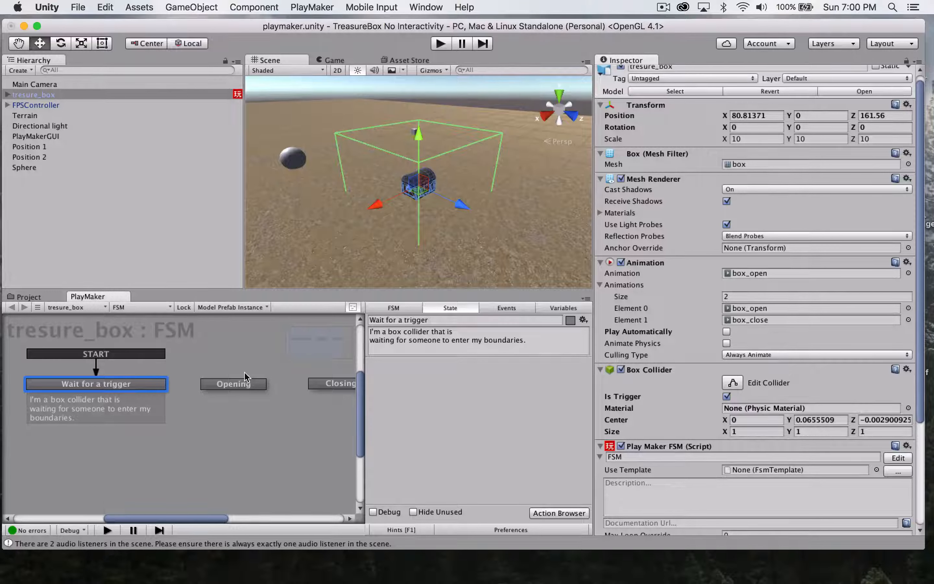
left_click(237, 384)
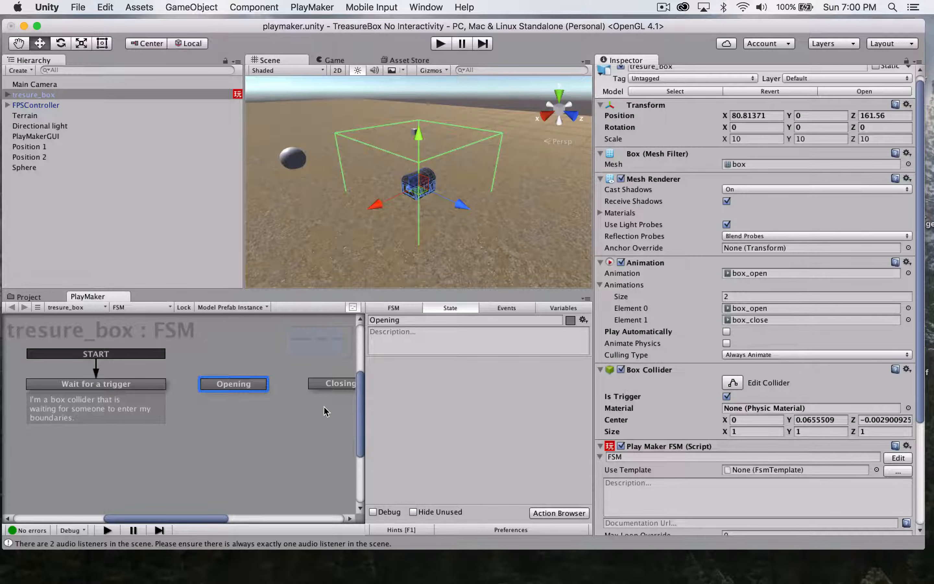
left_click(92, 378)
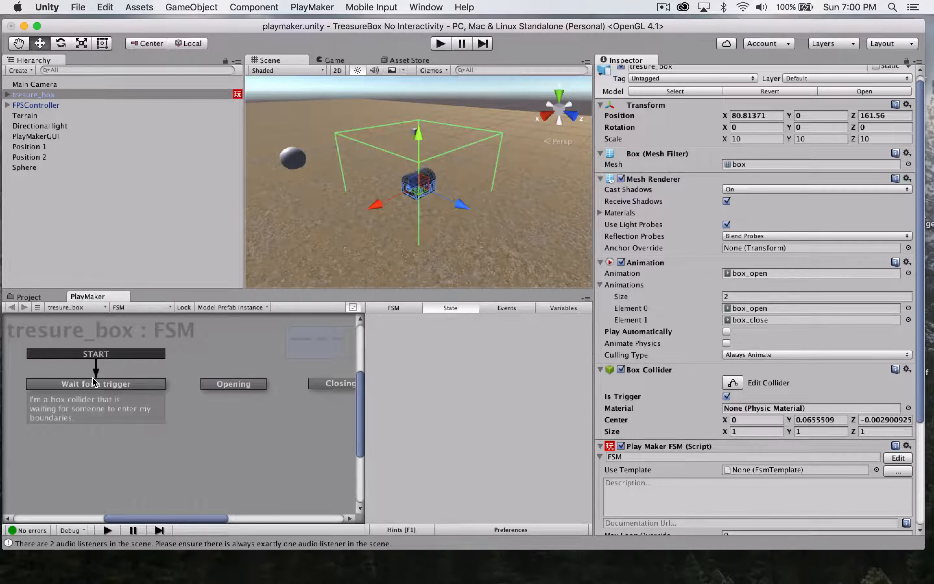
left_click(120, 385)
left_click(253, 384)
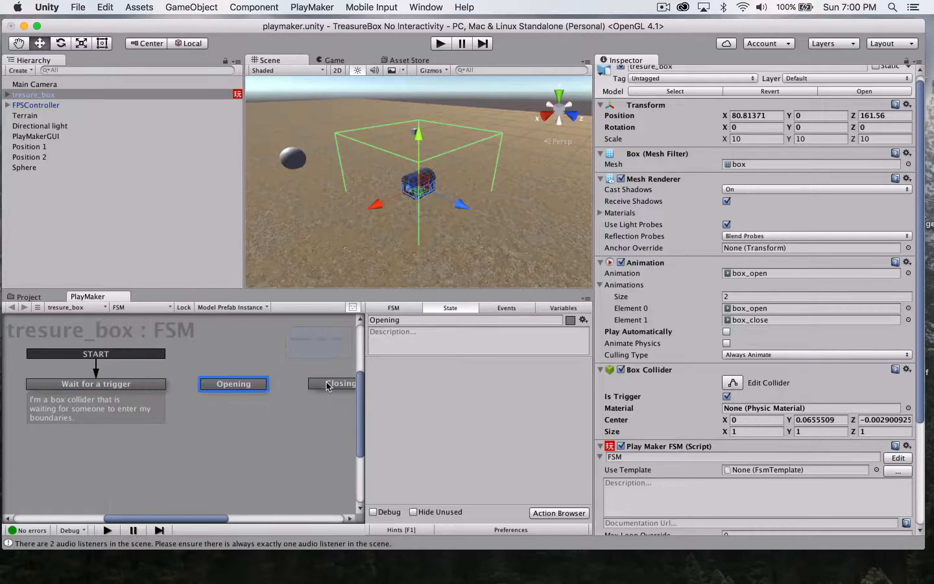
left_click_drag(326, 384, 317, 382)
- Add a TRIGGER ENTER system event transition to the Wait for a trigger state
left_click(112, 384)
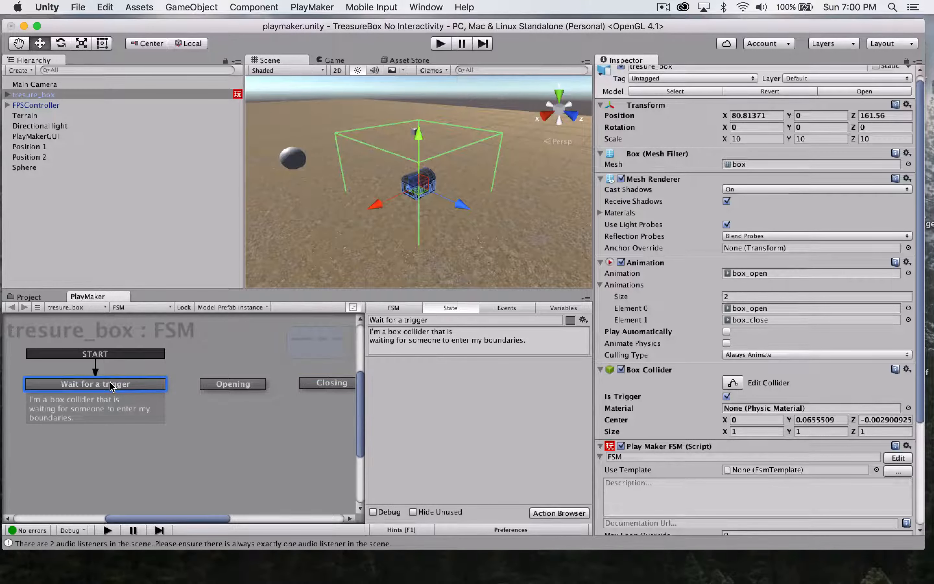
right_click(112, 383)
mouse_move(130, 389)
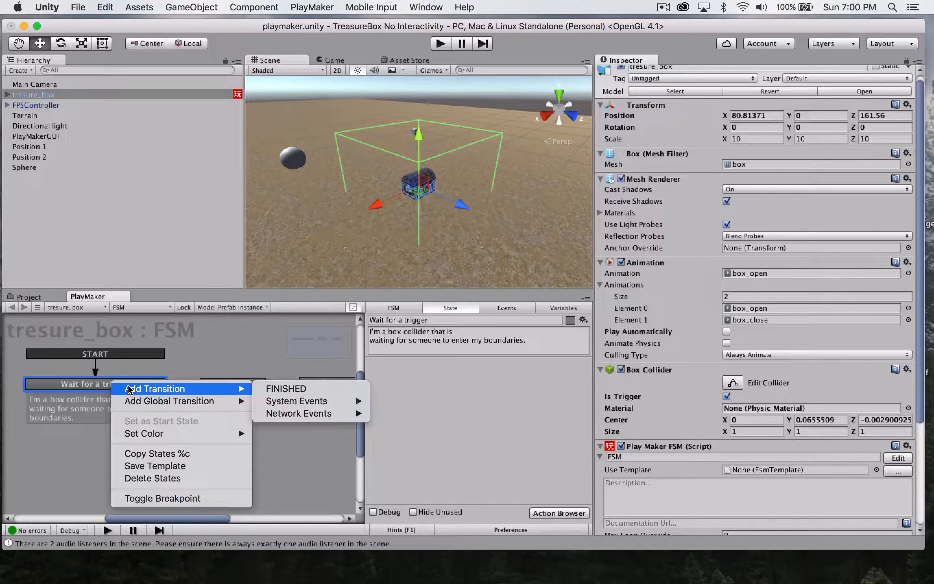
left_click(211, 357)
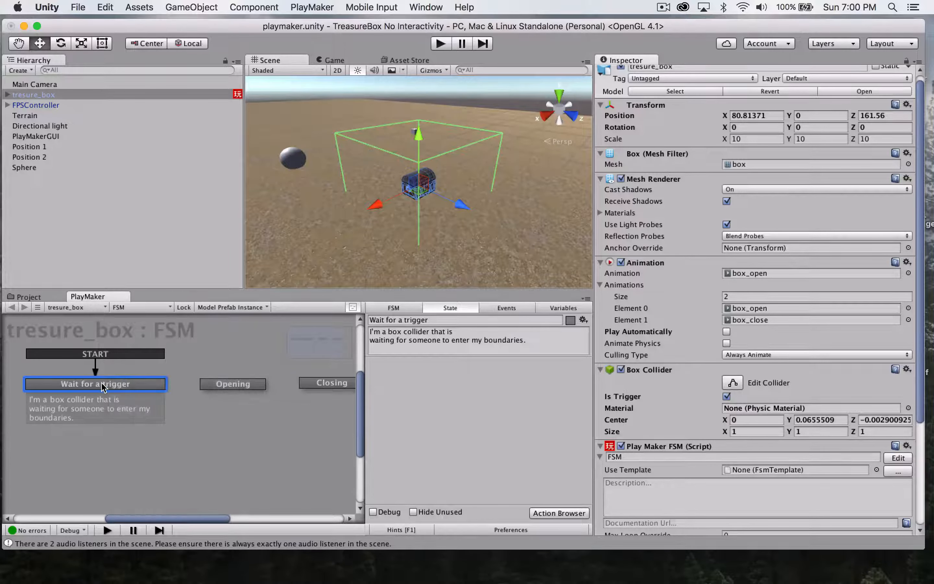
right_click(103, 386)
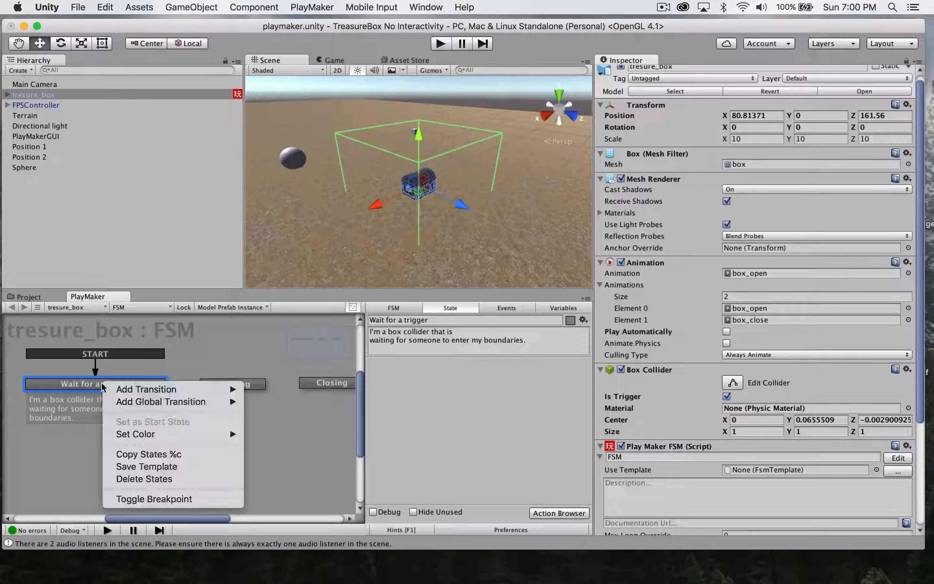
mouse_move(148, 390)
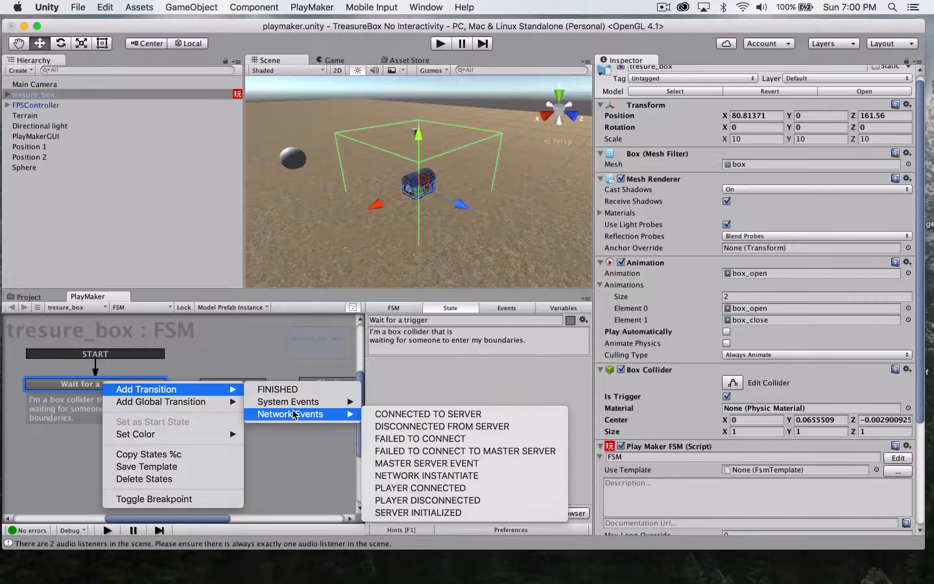
mouse_move(299, 404)
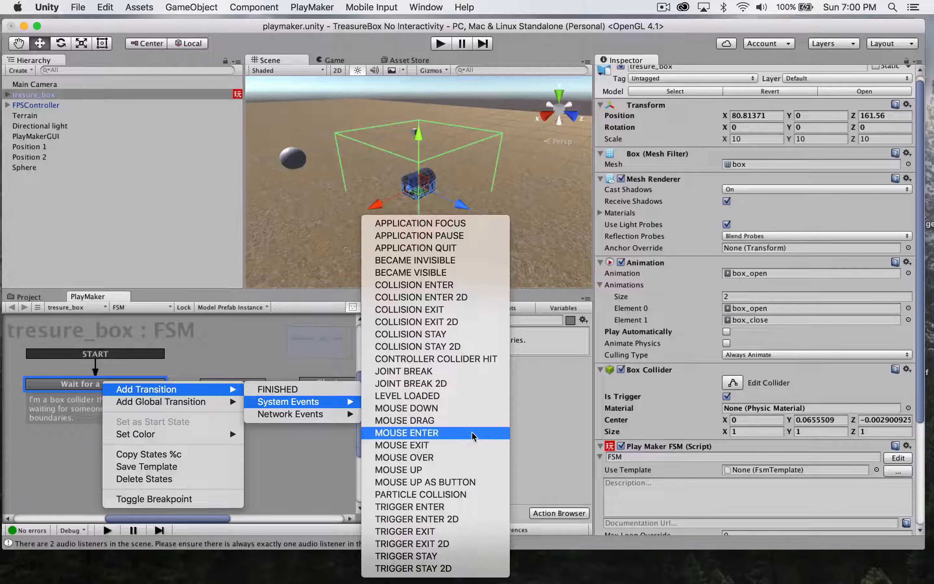
left_click(450, 507)
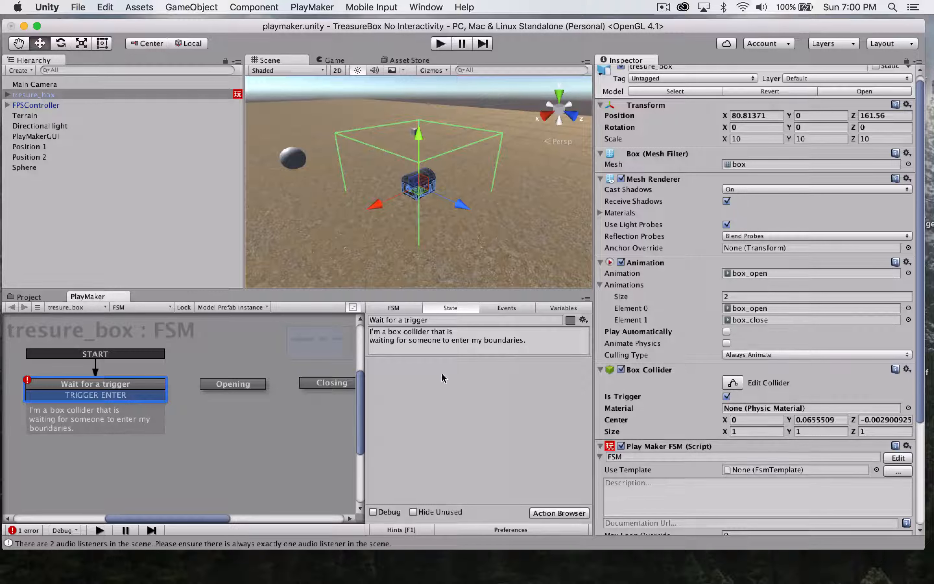
- Review the FSM's setup error in the Error Check window, then close the window
left_click(31, 386)
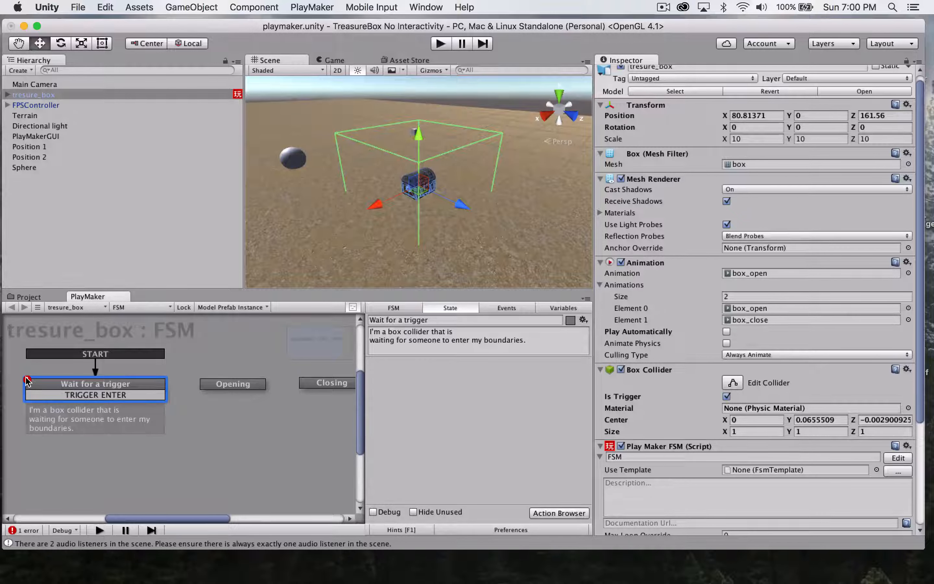
left_click(27, 380)
left_click(28, 382)
left_click(28, 529)
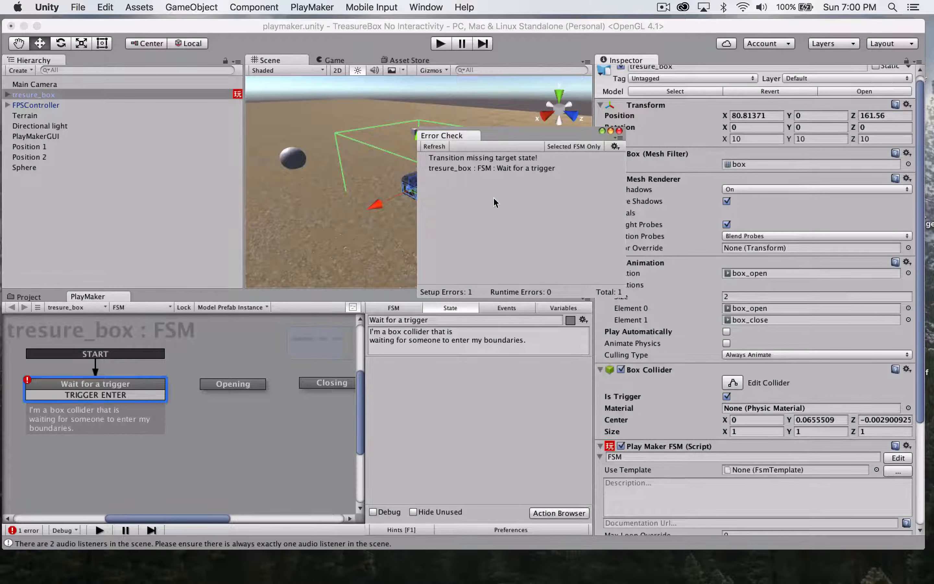
left_click(619, 131)
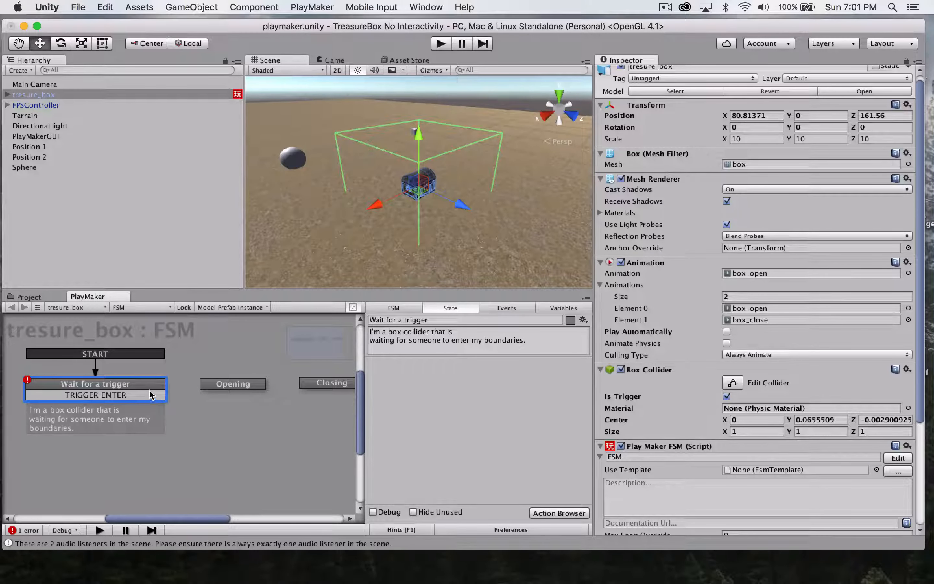
- Link TRIGGER ENTER to the Opening state, and give Opening a TRIGGER EXIT transition that leads to Closing
left_click_drag(155, 394, 208, 380)
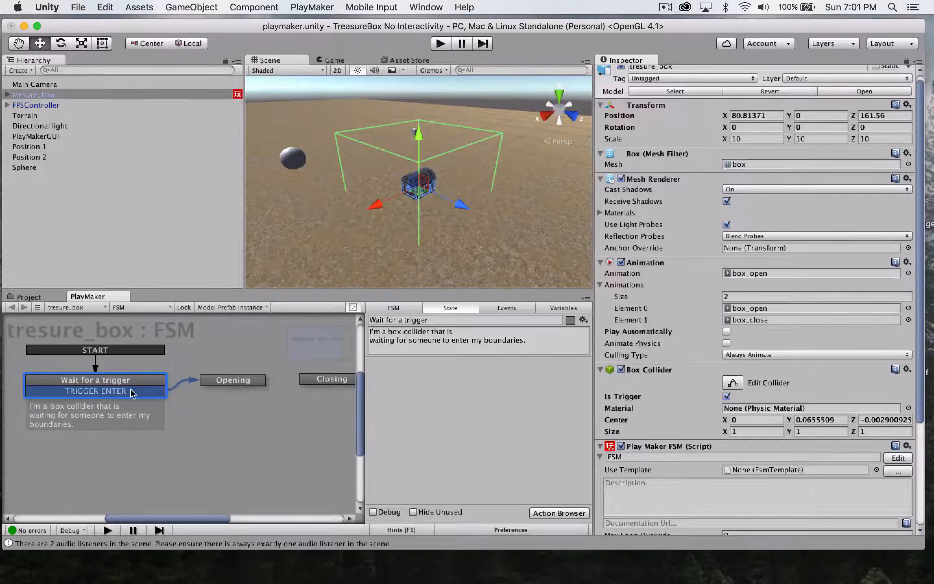
right_click(242, 382)
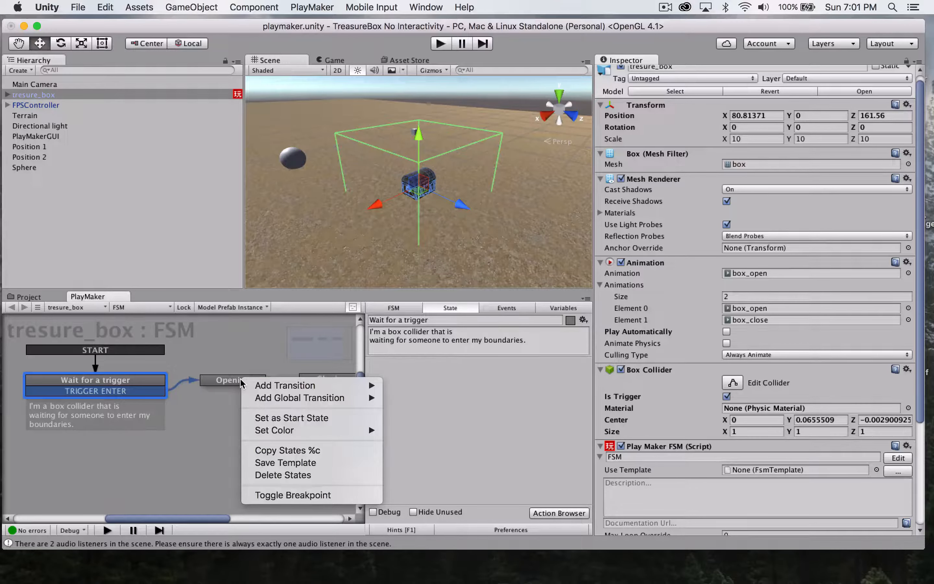
mouse_move(270, 385)
mouse_move(452, 428)
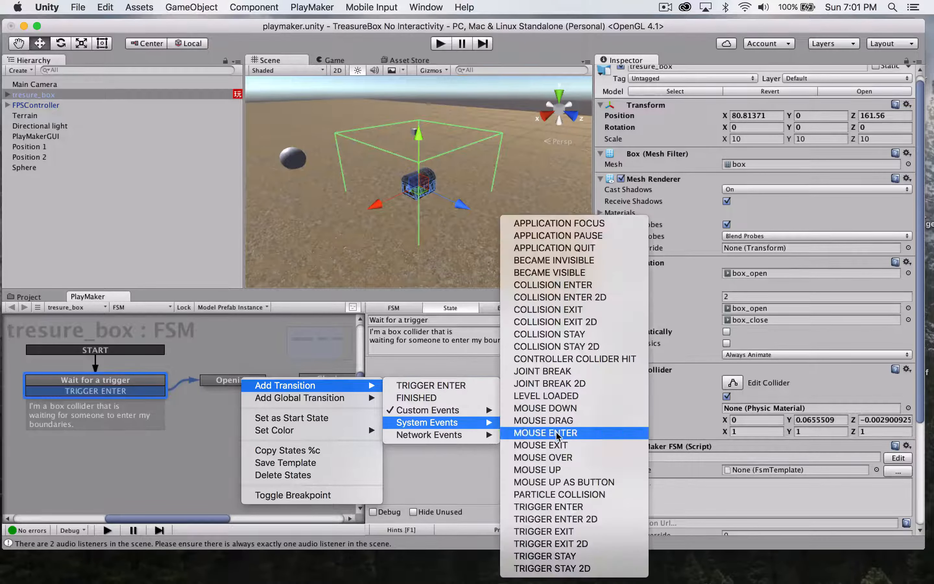
left_click(570, 537)
left_click_drag(247, 386, 308, 377)
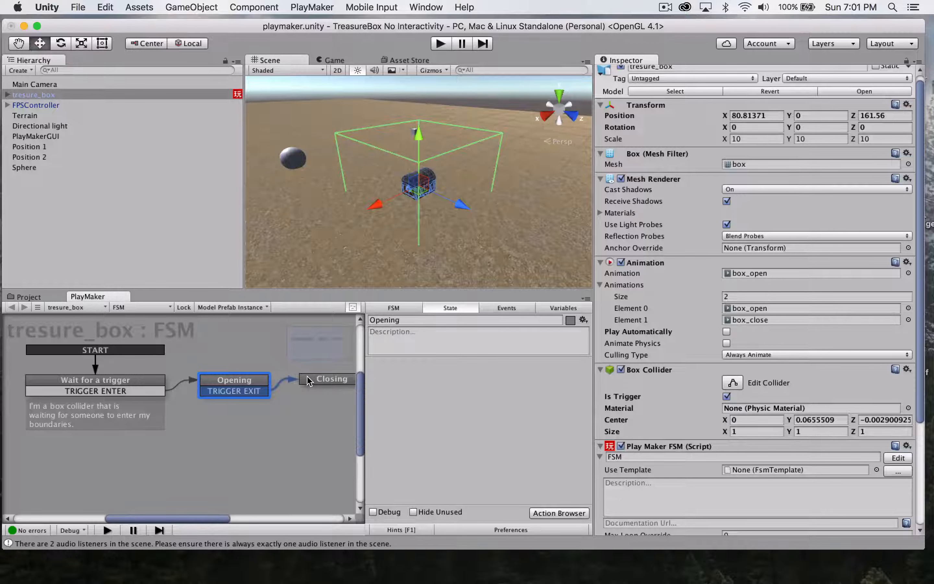
- Add a FINISHED transition to the Closing state and link it back to Wait for a trigger
left_click(331, 380)
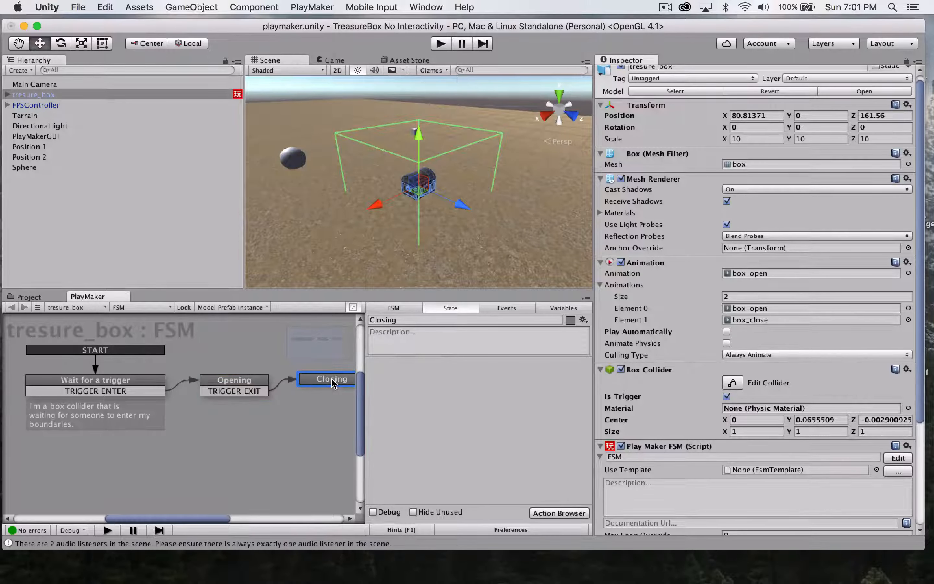
right_click(331, 381)
mouse_move(359, 385)
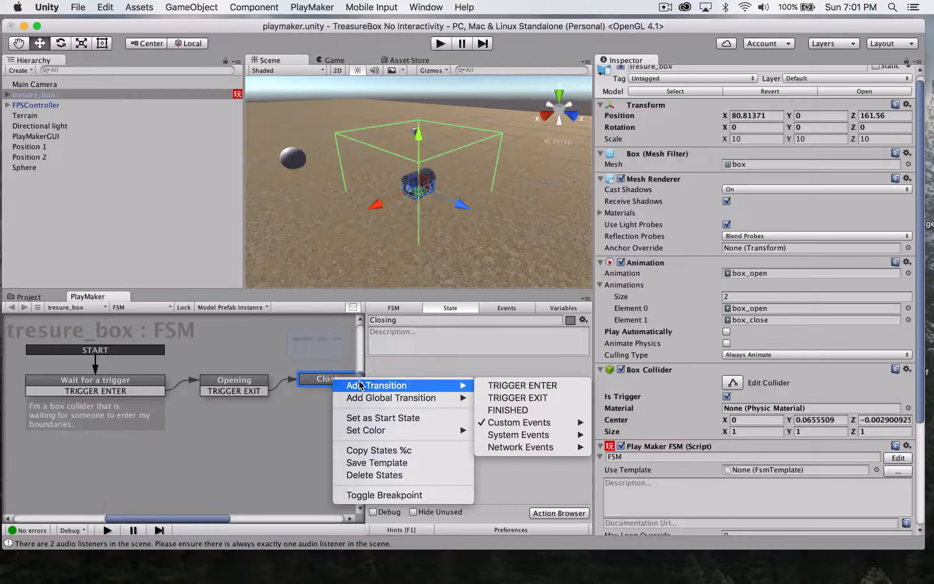
left_click(507, 409)
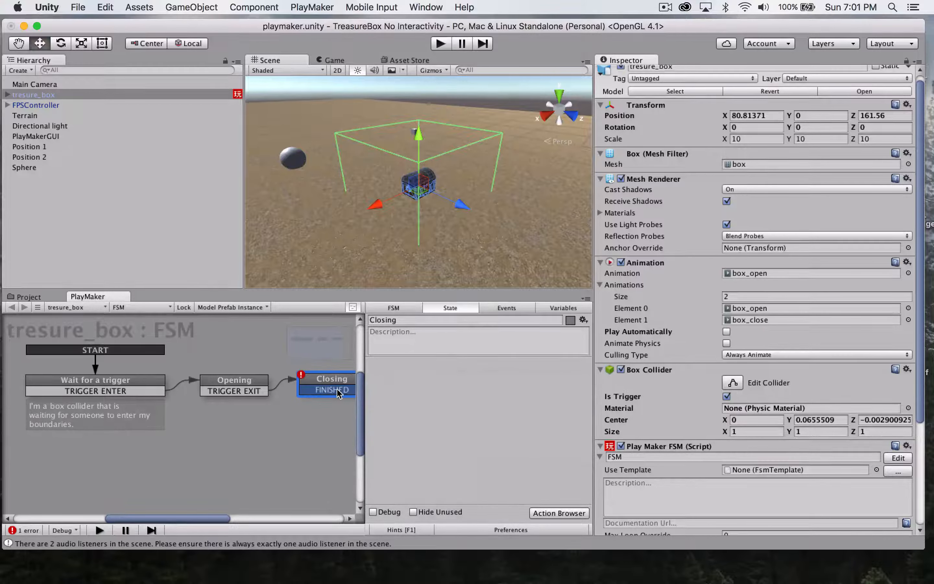
left_click_drag(338, 392, 170, 394)
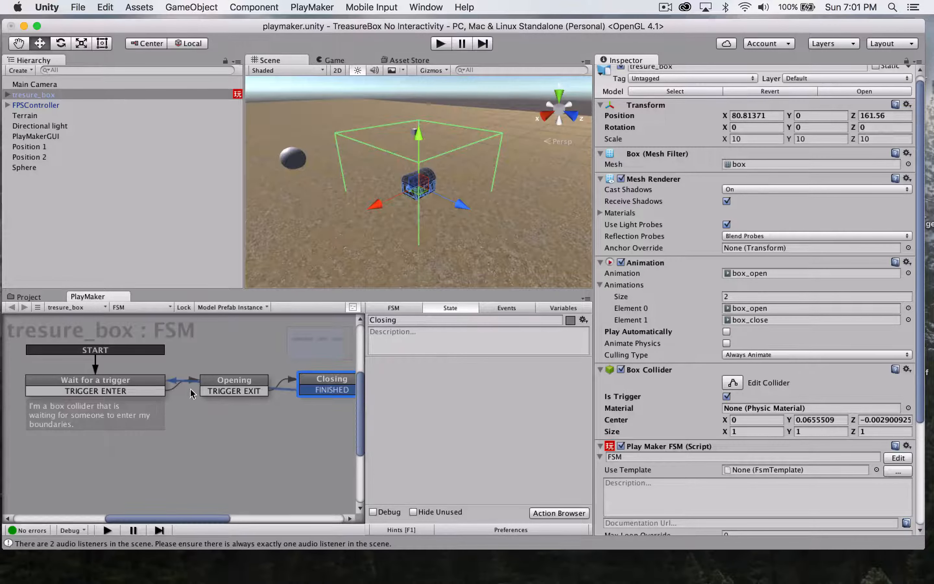
- Spread the states into a triangle, with Opening above the start state and Closing below and to its right
left_click_drag(233, 380, 237, 321)
left_click(331, 388)
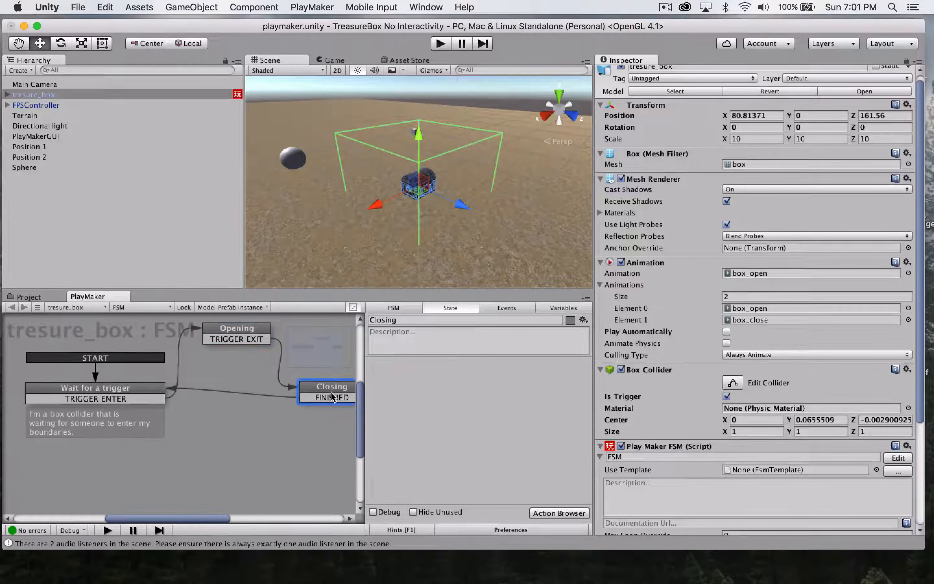
left_click_drag(331, 389, 313, 418)
left_click(129, 387)
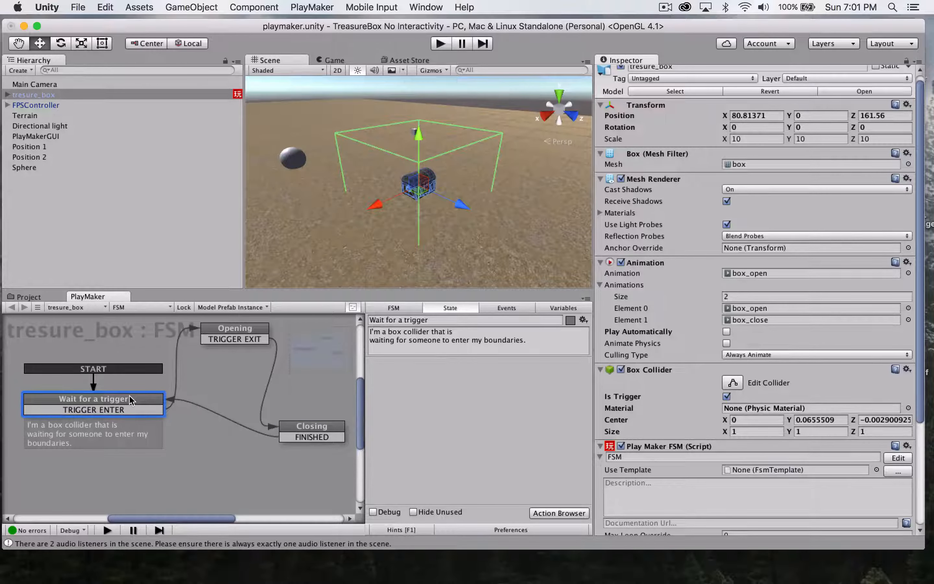
scroll(207, 431, "down", 3)
scroll(207, 431, "up", 2)
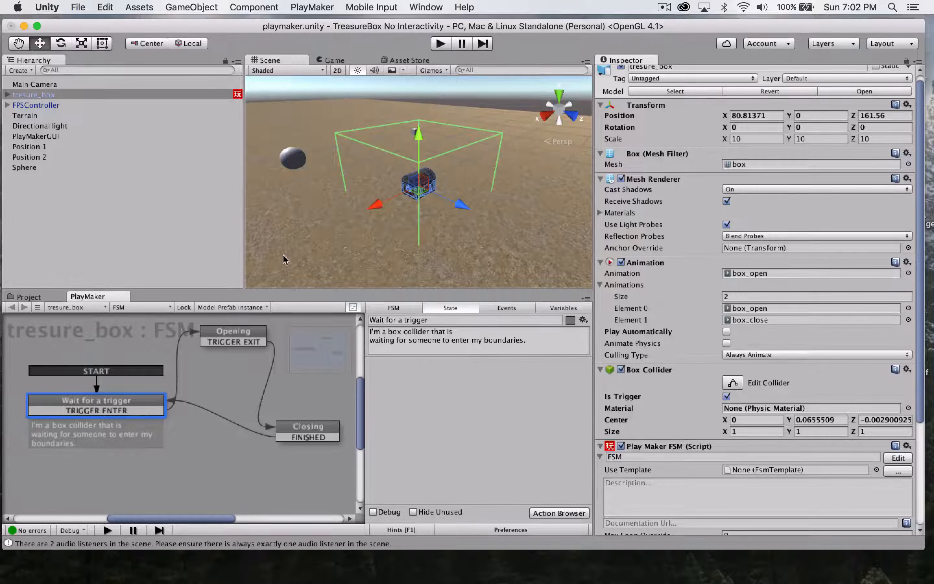
- Run the scene and walk the player into and out of the treasure box's trigger area to test the FSM transitions
left_click(441, 45)
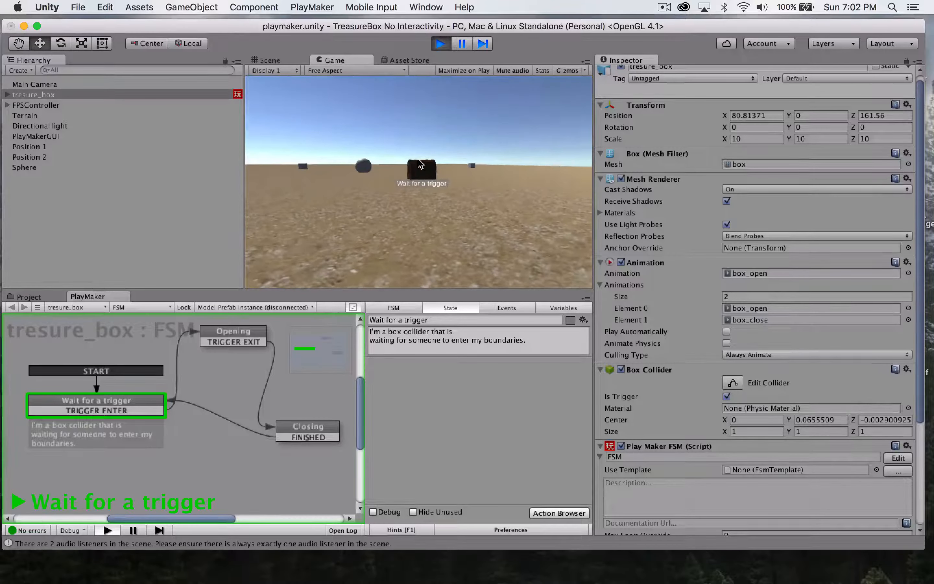
key("w")
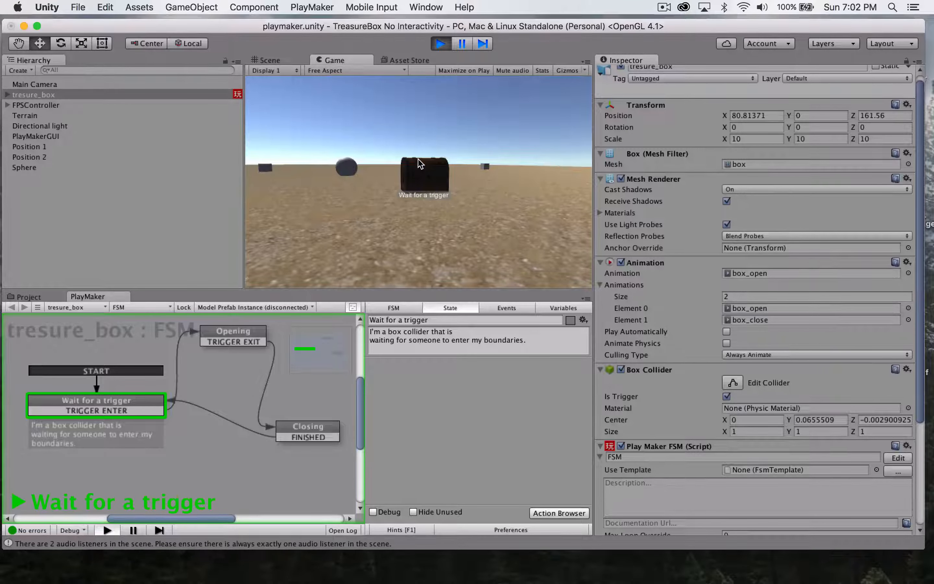
left_click(418, 159)
key("w")
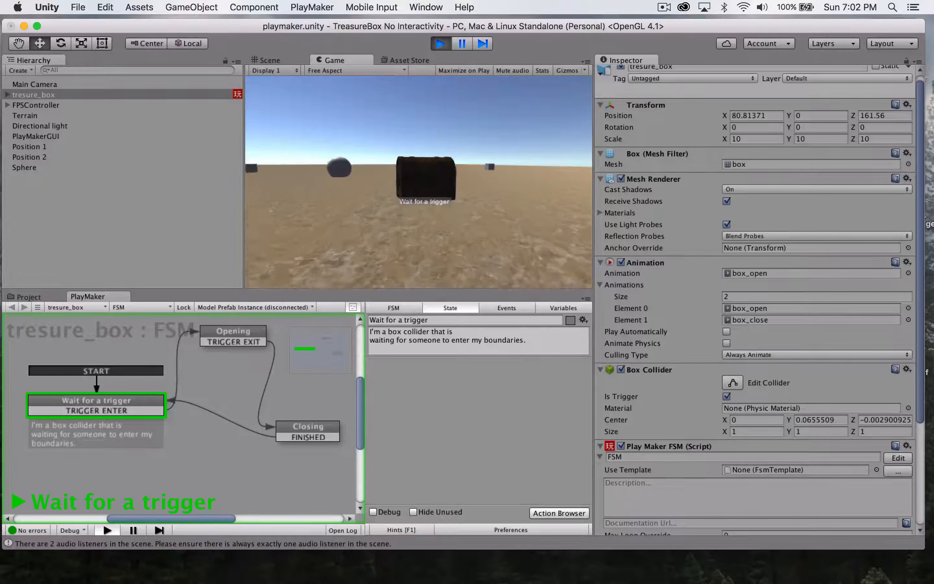
key("w")
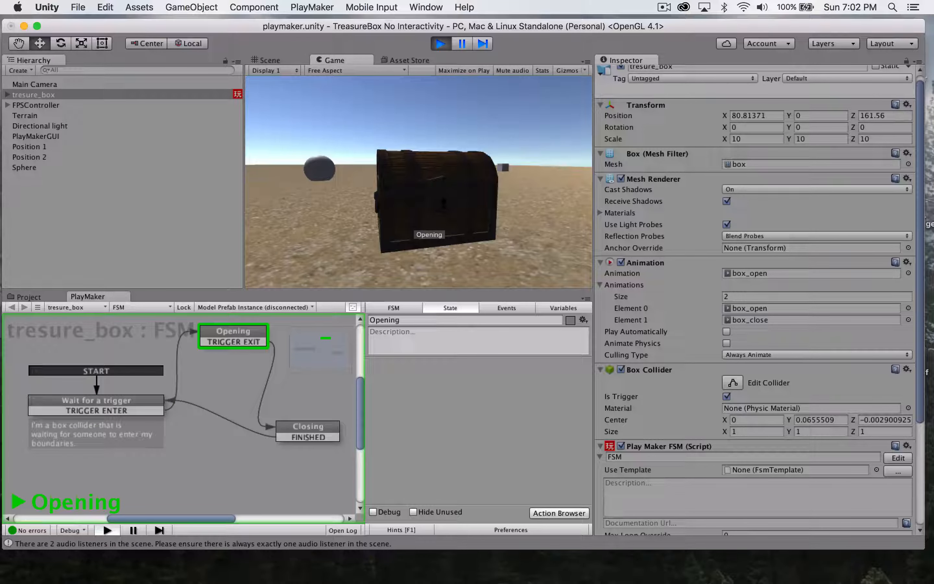
key("s")
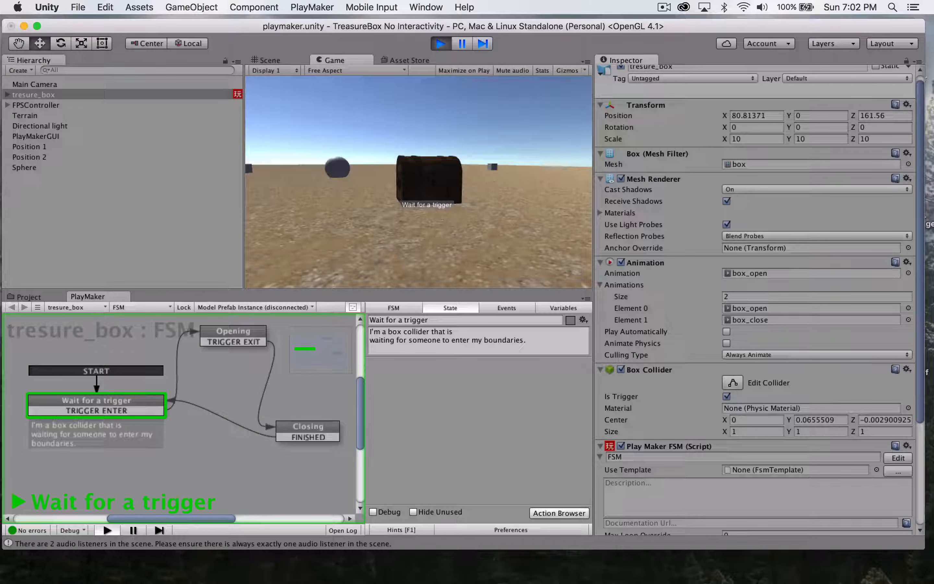
key("w")
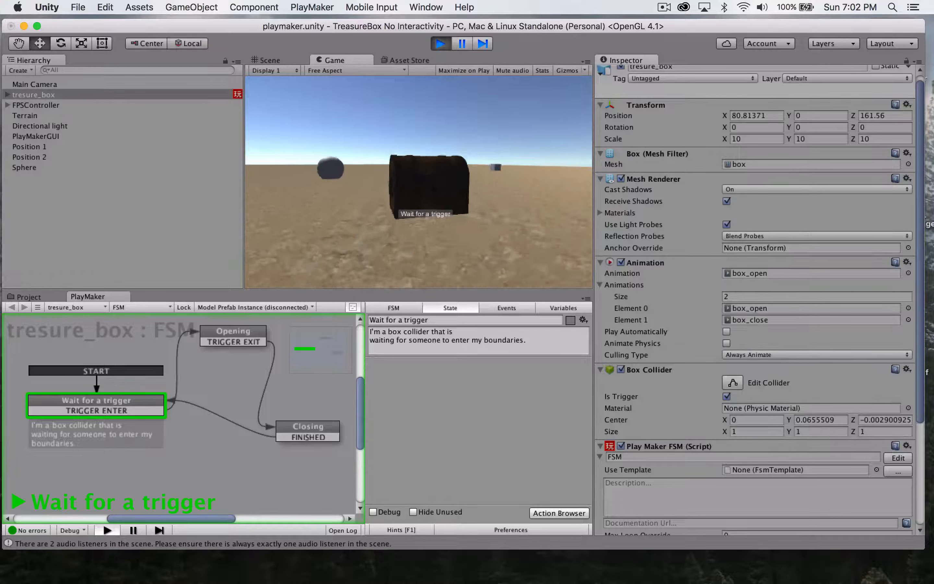
key("s")
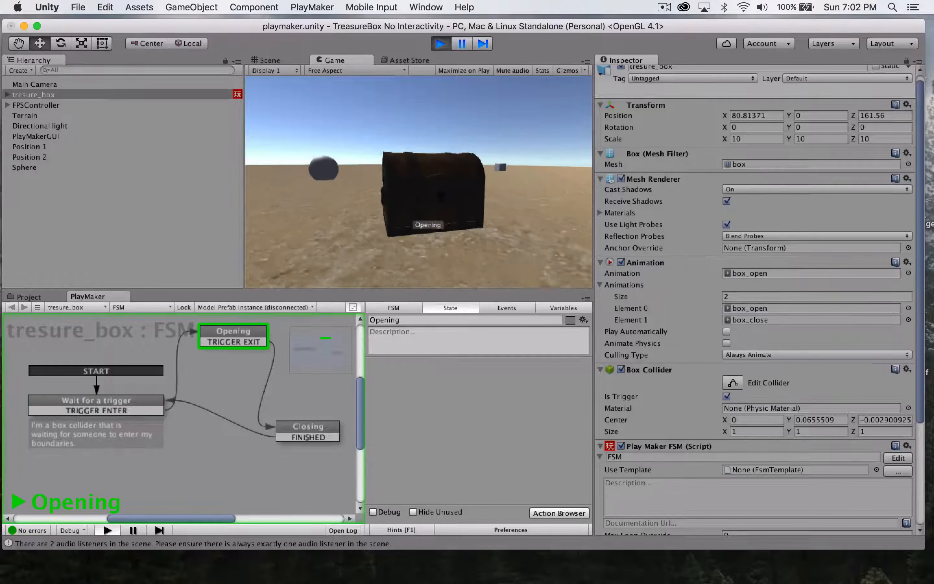
key("w")
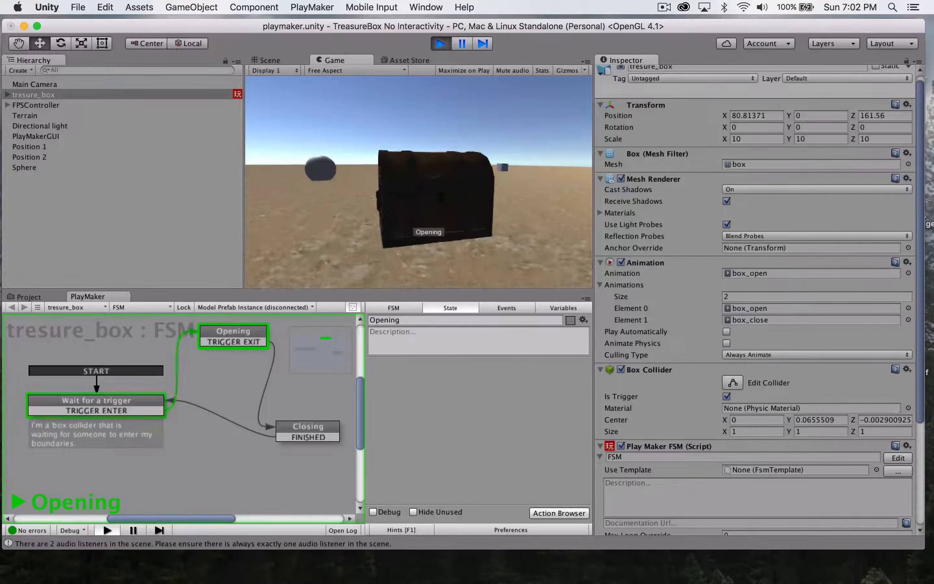
- Walk the player back and forth across the treasure box's trigger boundary once more, and end the test run
key("s")
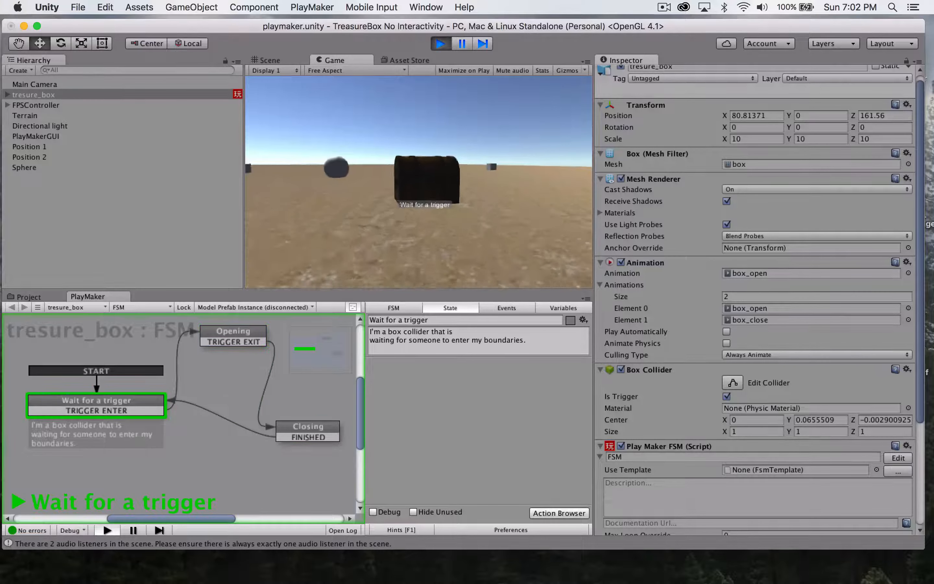
key("w")
key("s")
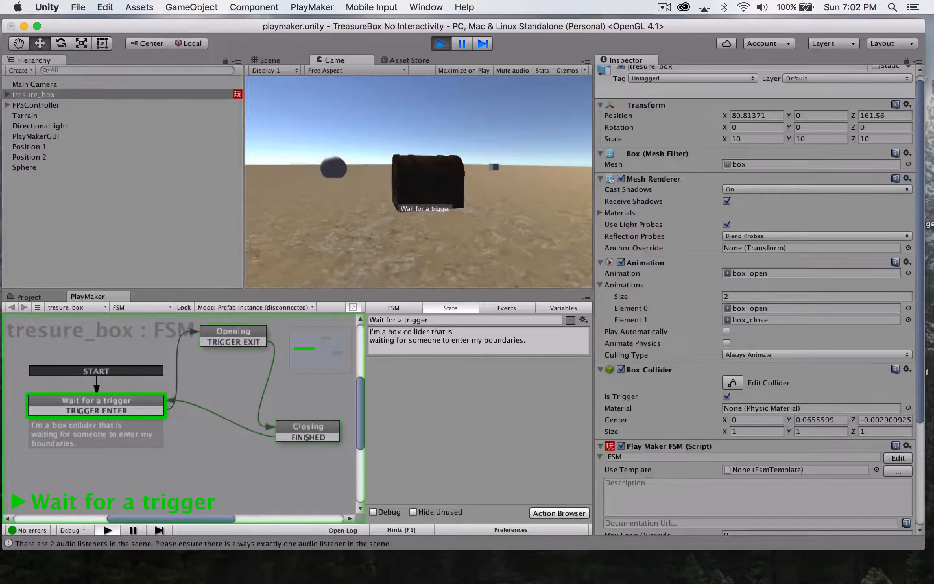
key("w")
key("s")
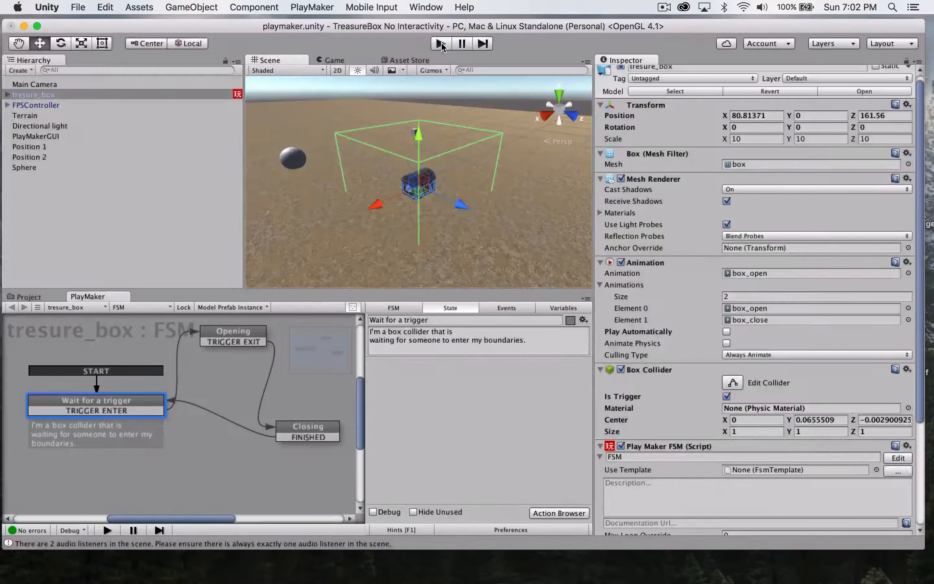
left_click(441, 43)
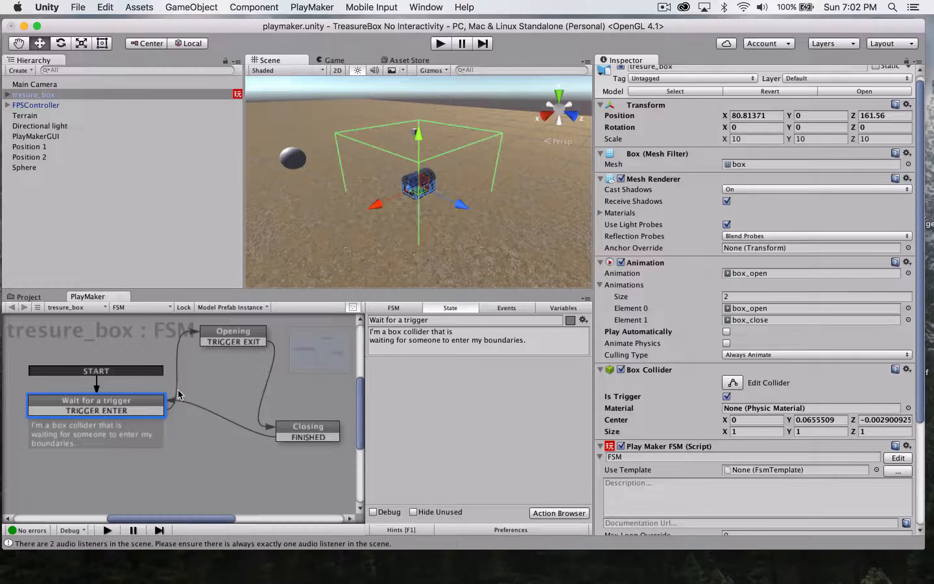
- Search the Action Browser for "animation" and add a Play Animation action to the Opening state
left_click(109, 410)
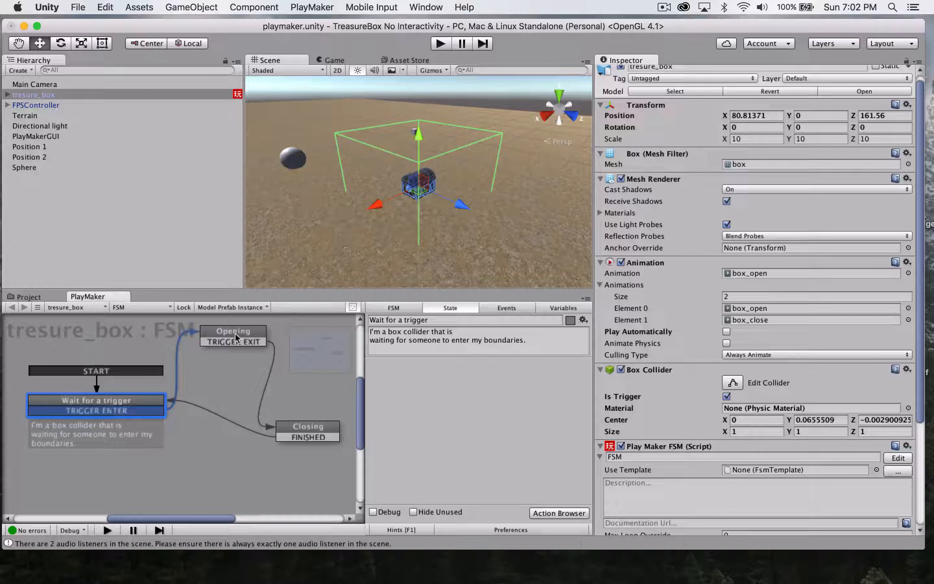
left_click(245, 336)
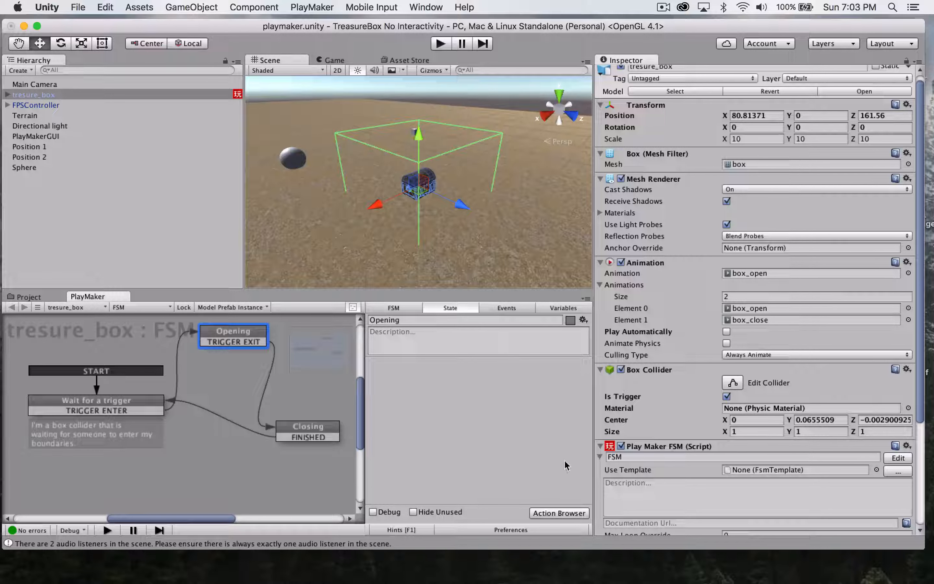
left_click(560, 512)
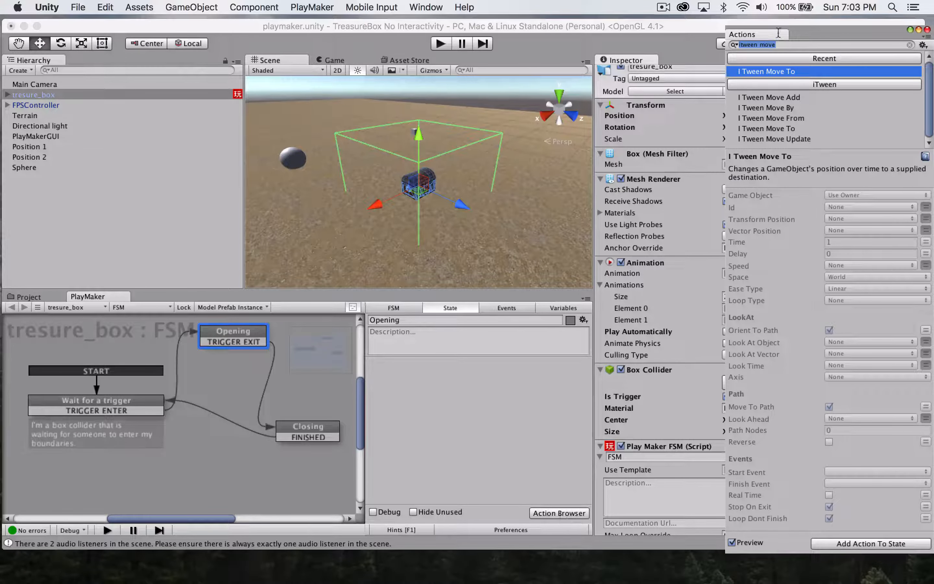
left_click_drag(767, 34, 633, 23)
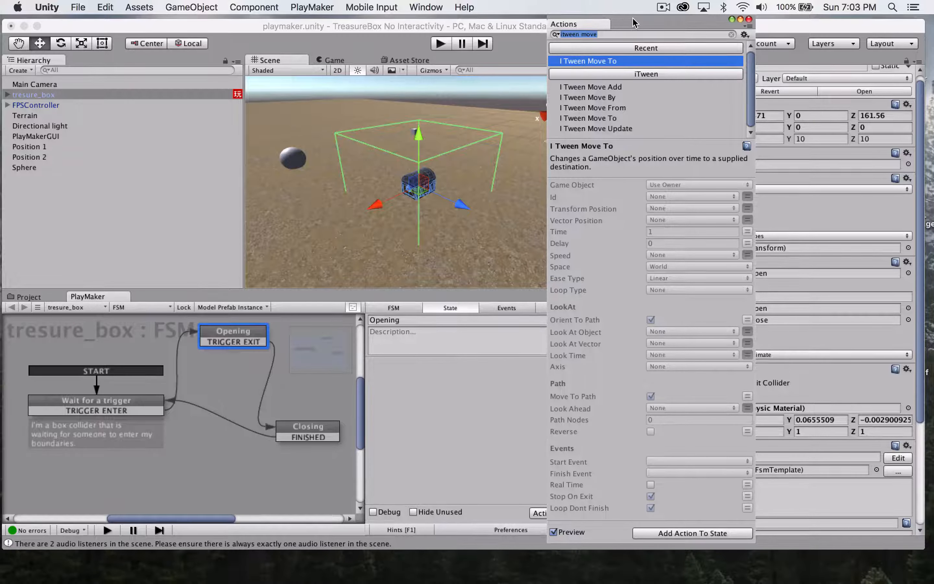
left_click(752, 78)
left_click(699, 40)
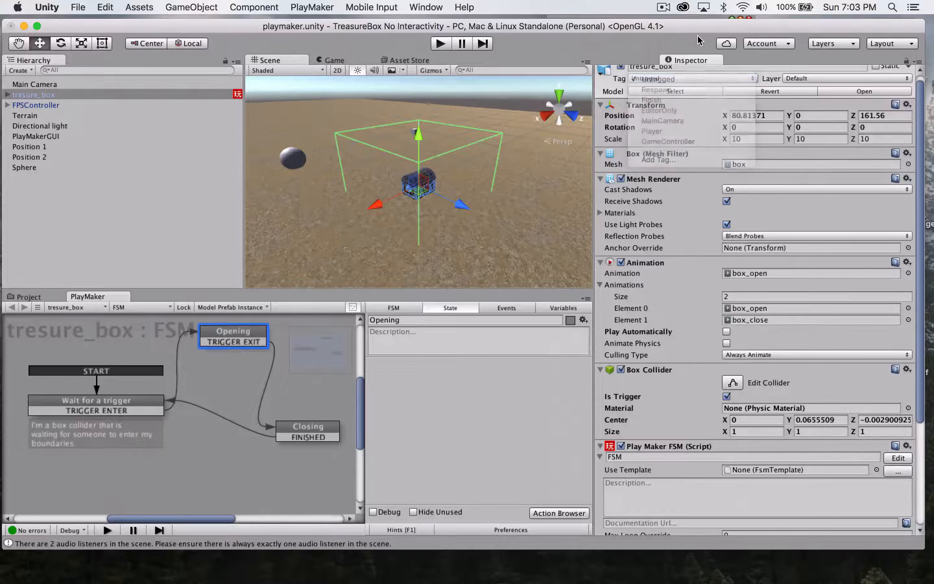
left_click(570, 513)
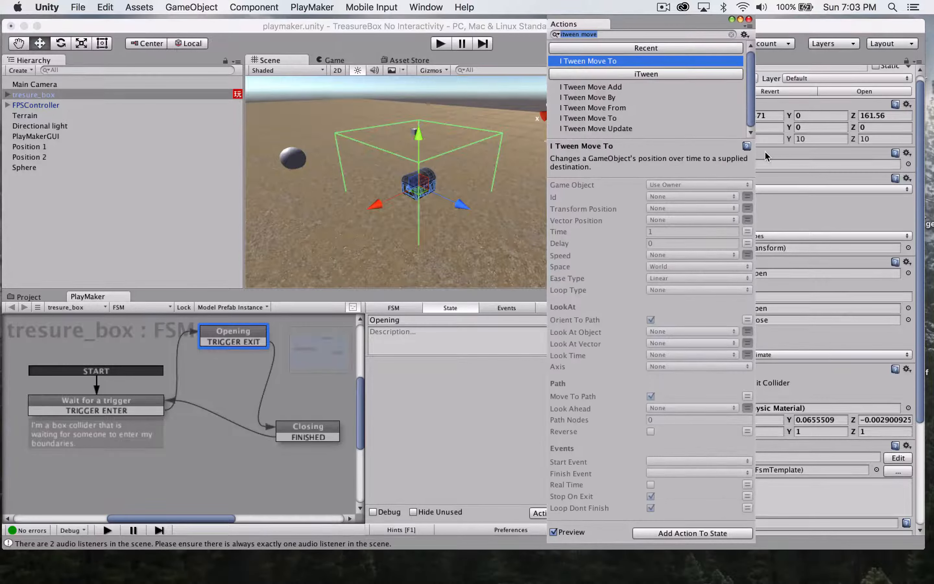
left_click_drag(755, 160, 860, 159)
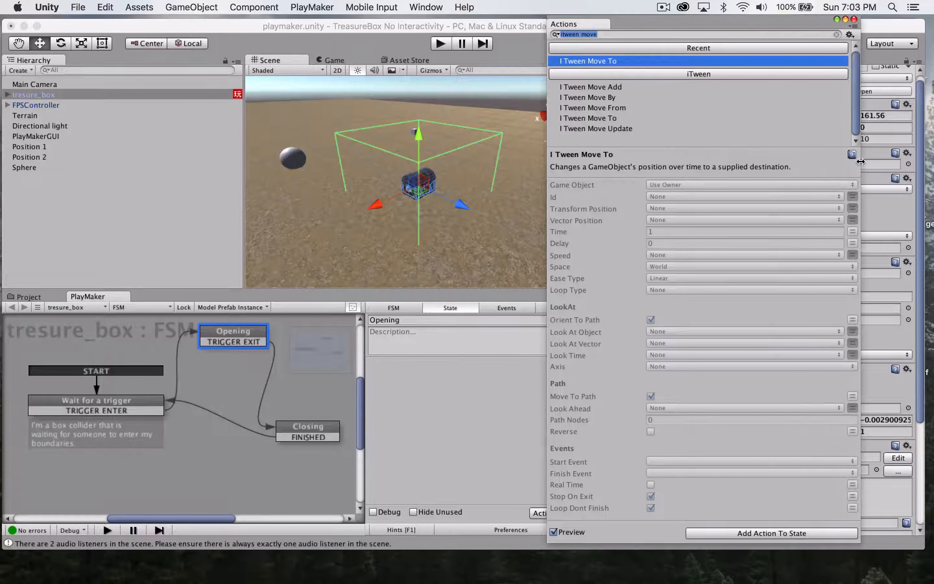
key("BackSpace")
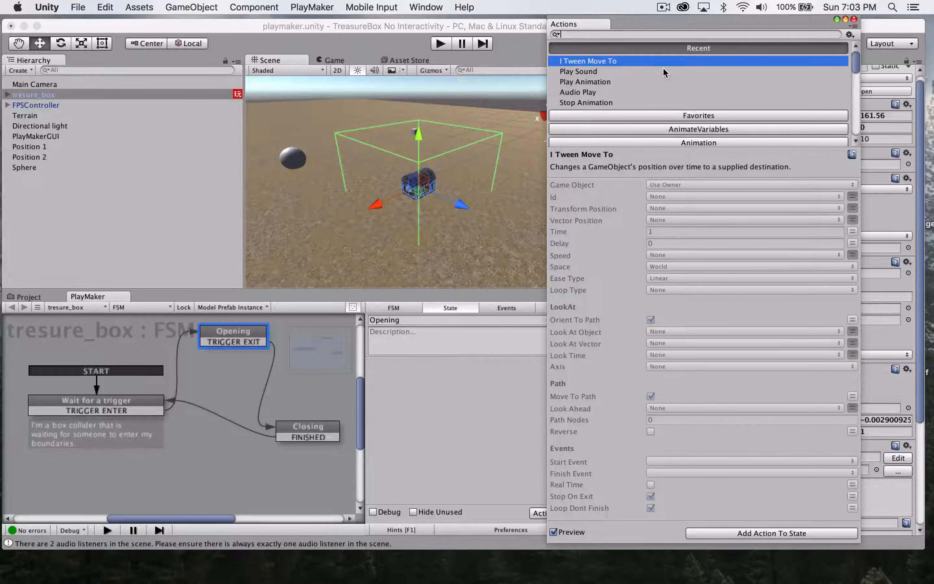
type("animation")
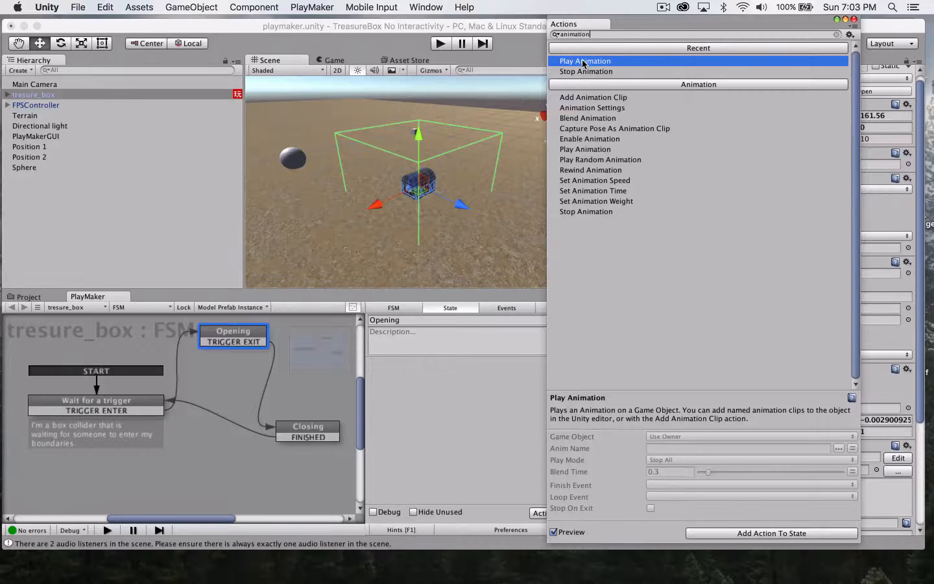
double_click(600, 61)
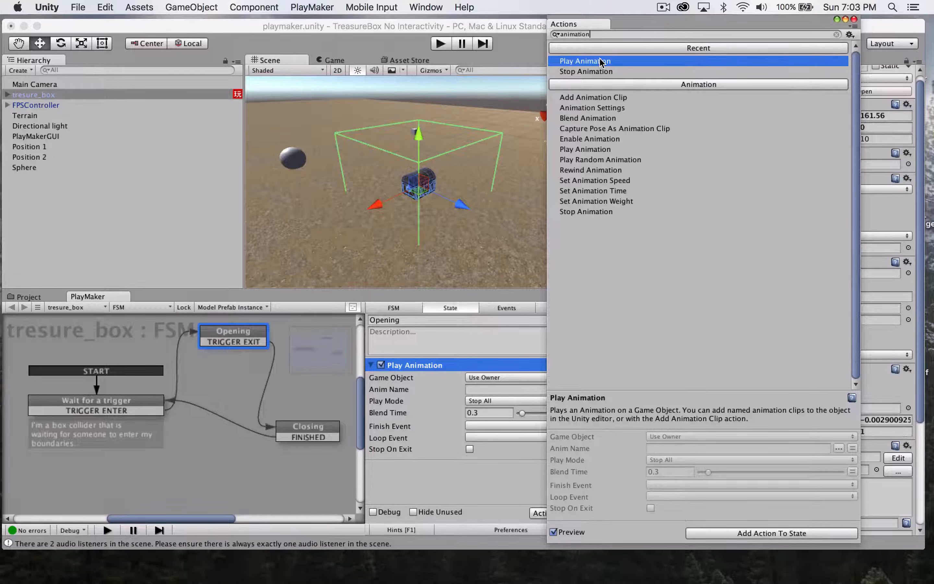
- Add a Play Animation action to the Closing state as well, and close the Action Browser
left_click(321, 430)
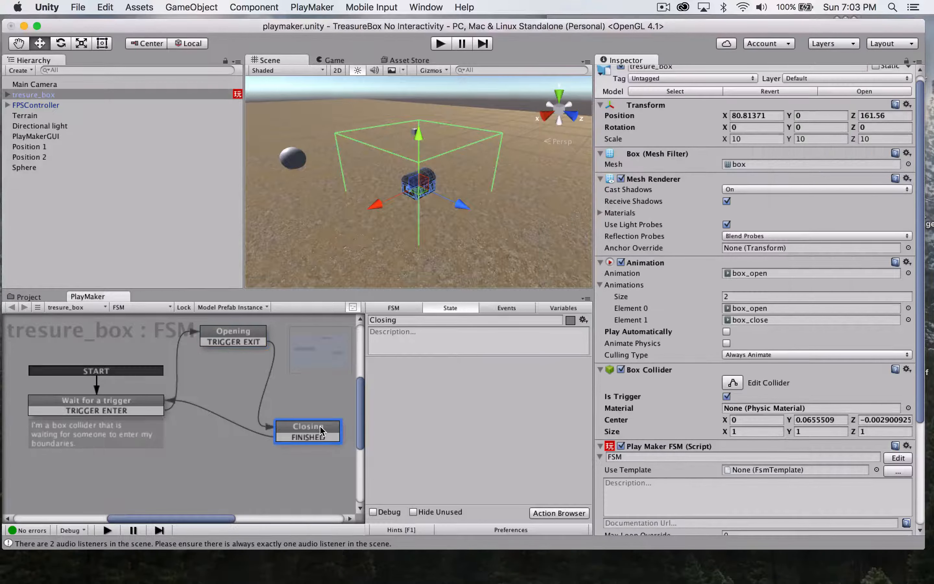
left_click(574, 513)
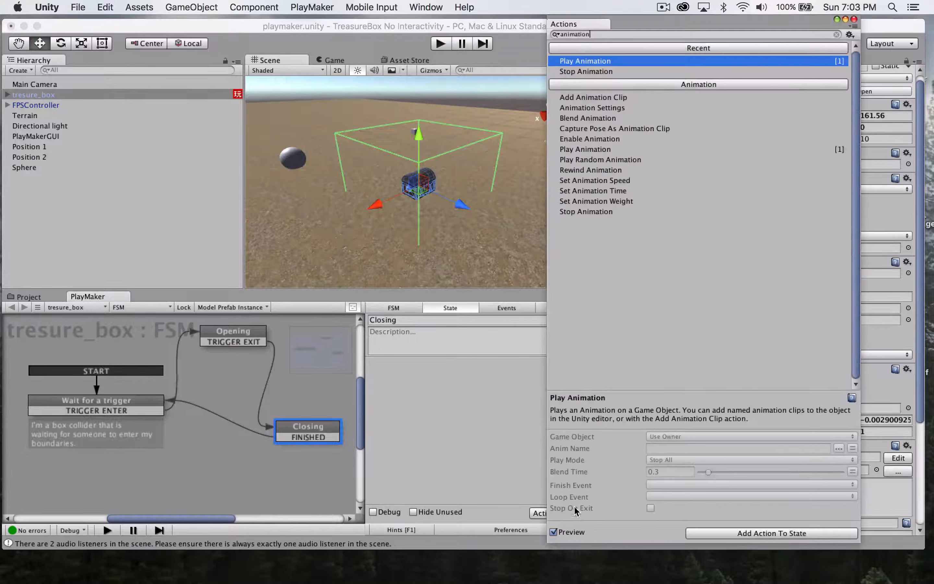
double_click(586, 62)
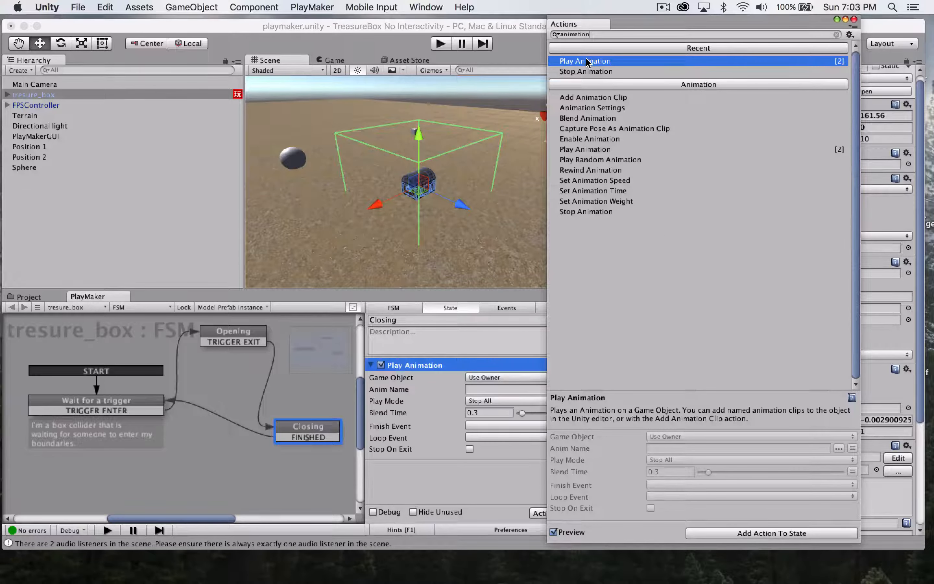
left_click(853, 18)
- Set the animation name of the Opening state's Play Animation action to box_open
left_click(229, 337)
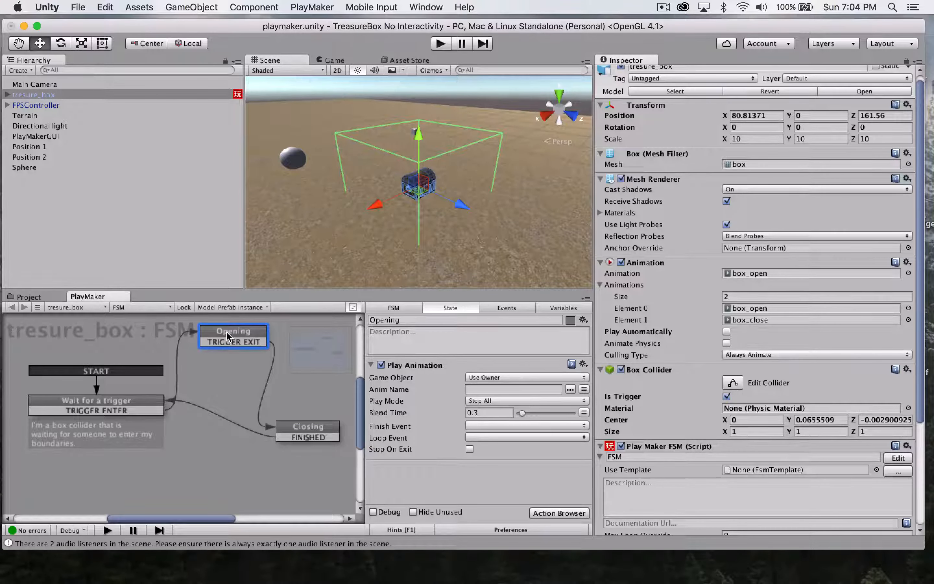
left_click(311, 437)
left_click(231, 336)
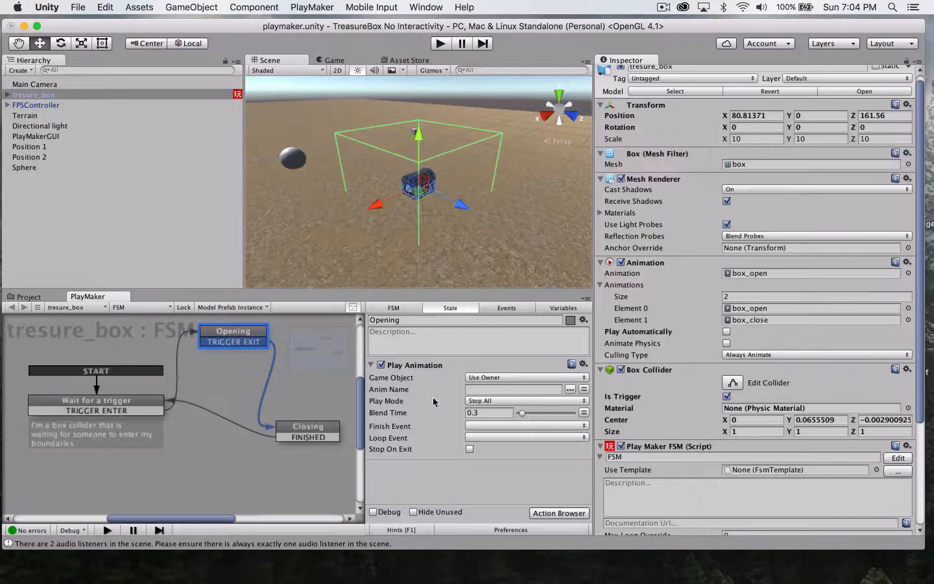
left_click(381, 364)
left_click(537, 389)
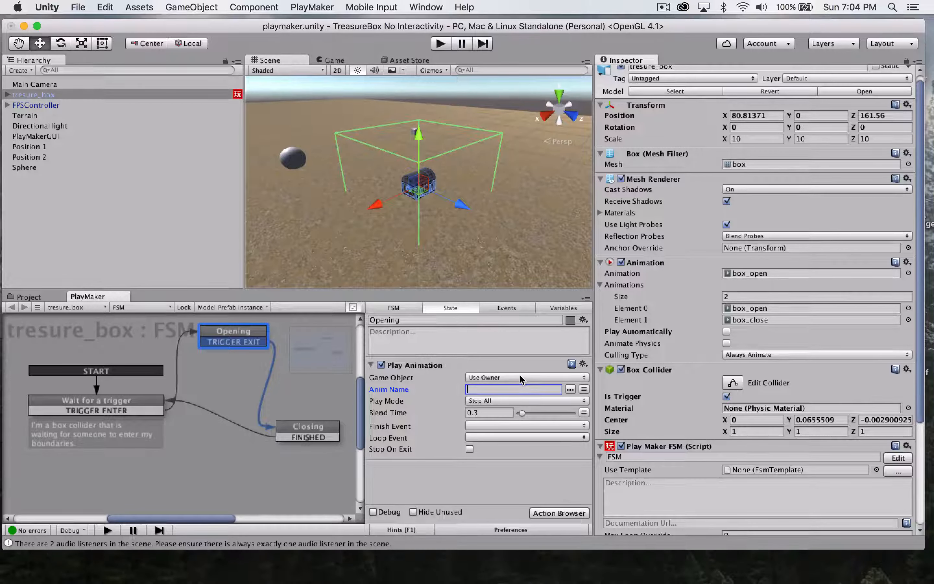
left_click(570, 389)
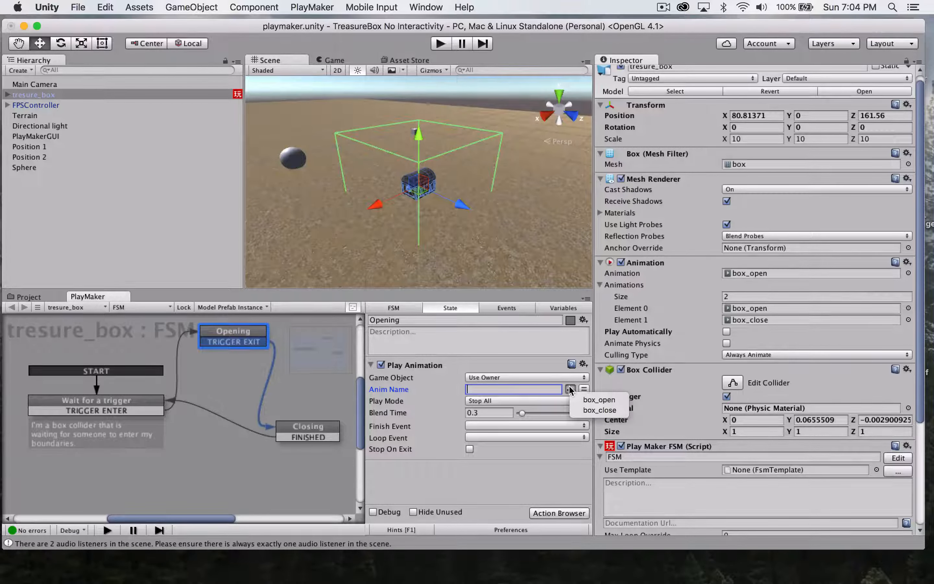
left_click(590, 398)
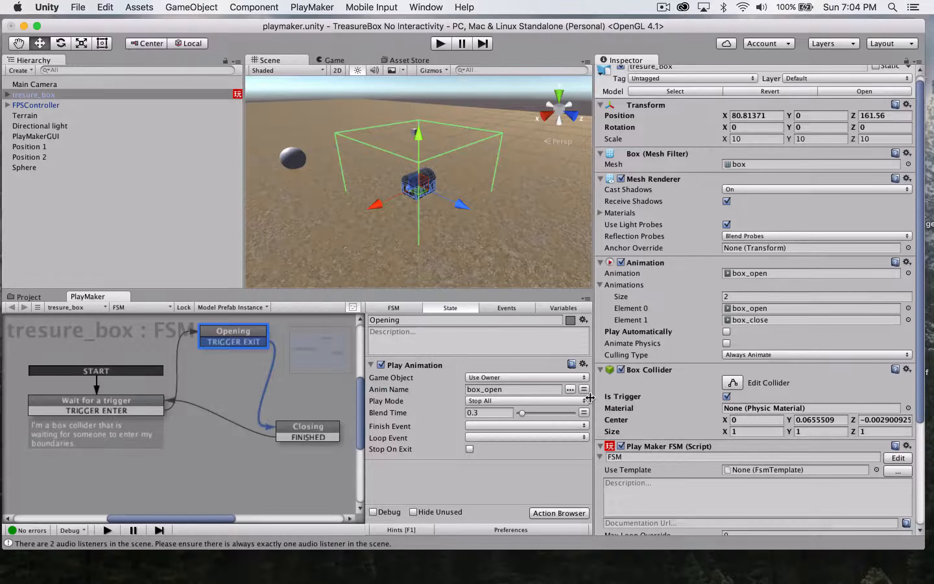
- Set the animation name of the Closing state's Play Animation action to box_close
left_click(307, 427)
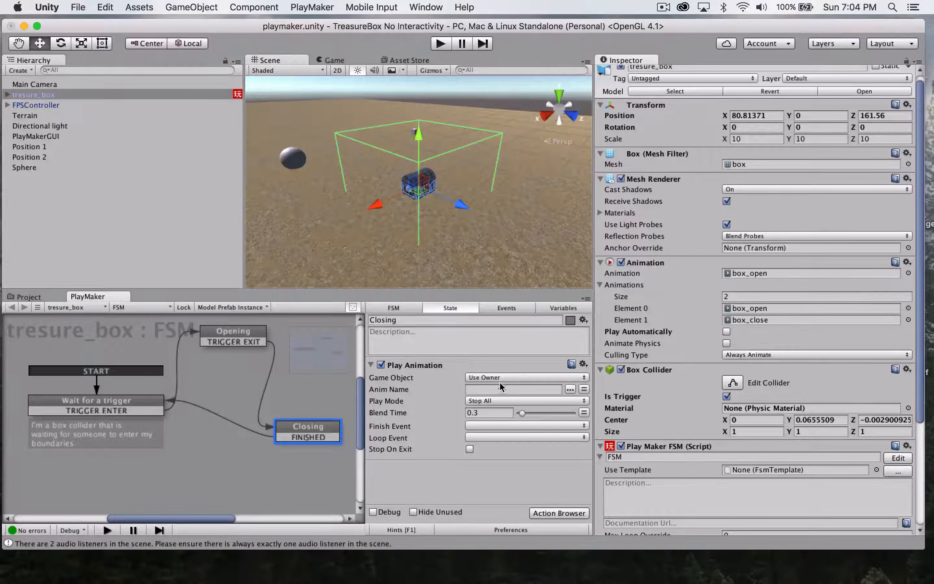
left_click(570, 389)
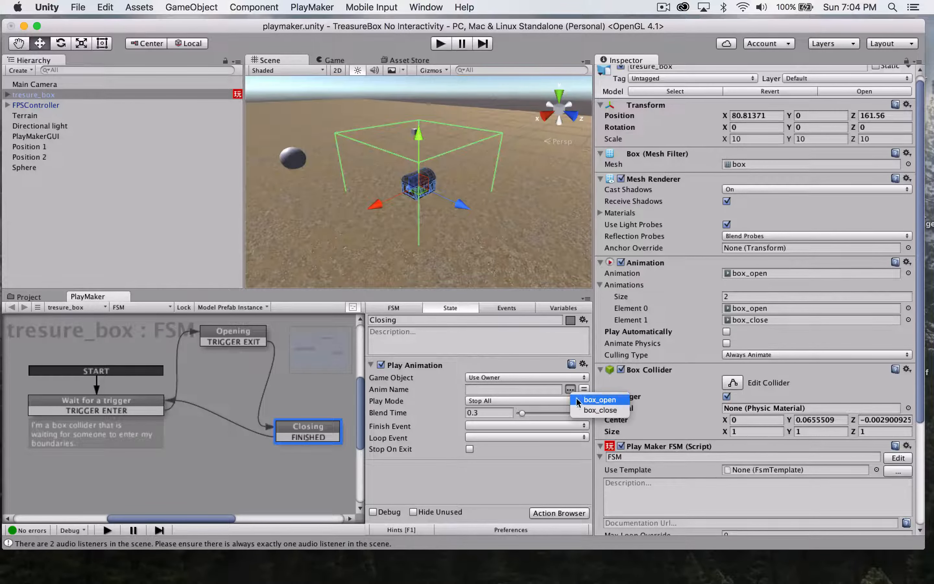
left_click(600, 410)
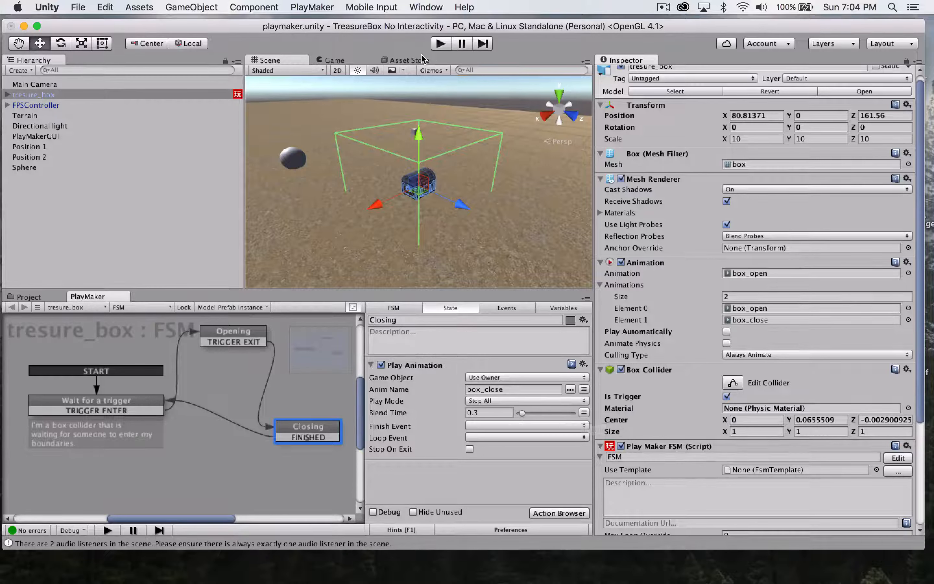
- Run the scene and walk the player repeatedly toward and away from the treasure box to test its opening and closing animations
left_click(441, 44)
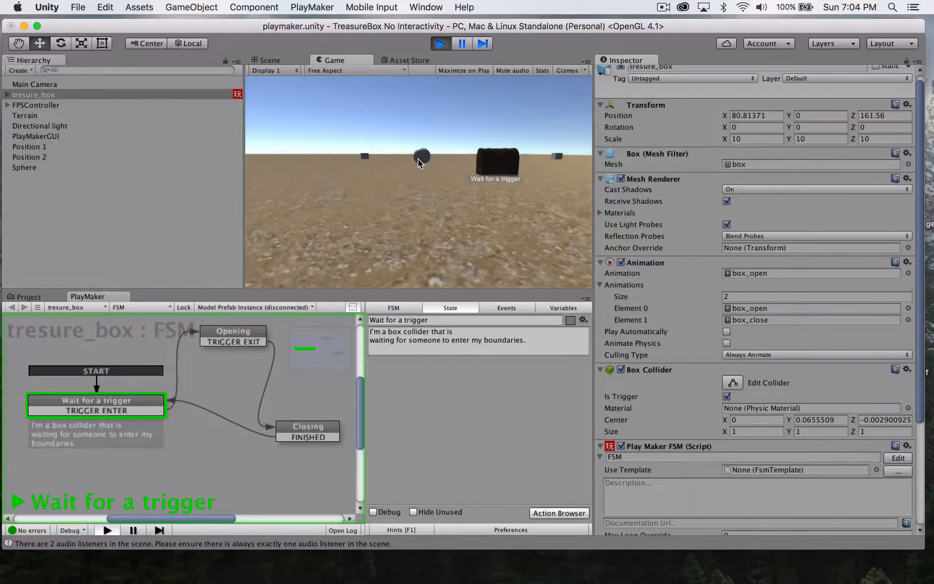
key("w")
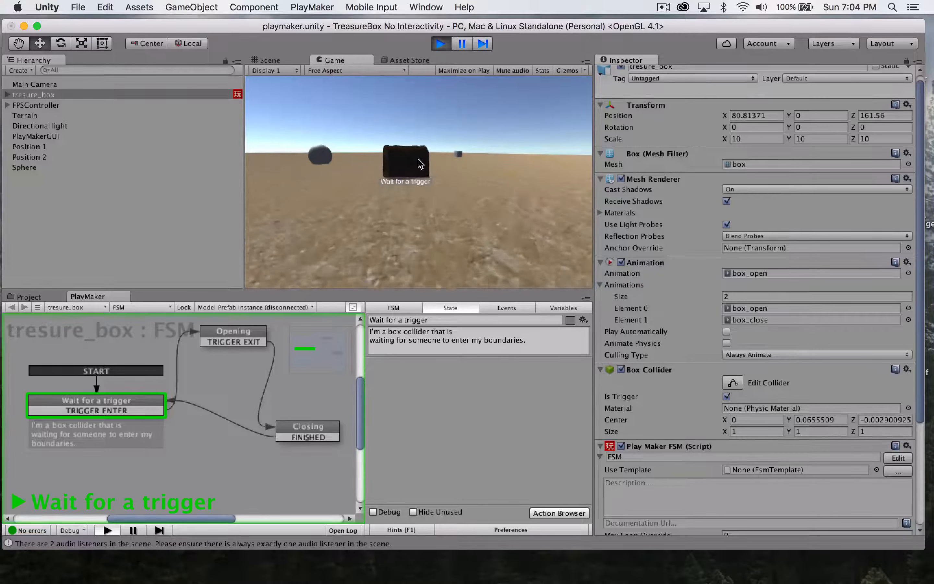
key("w")
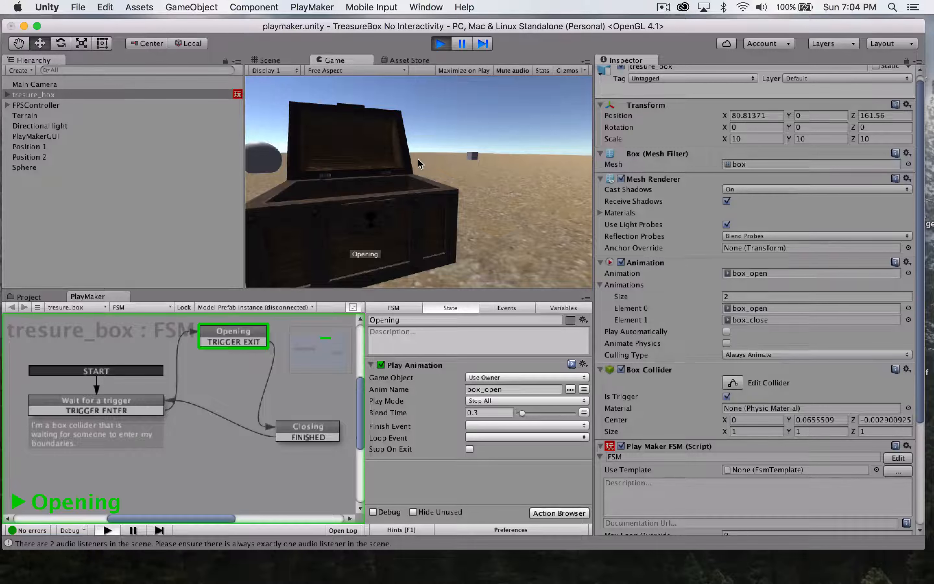
key("s")
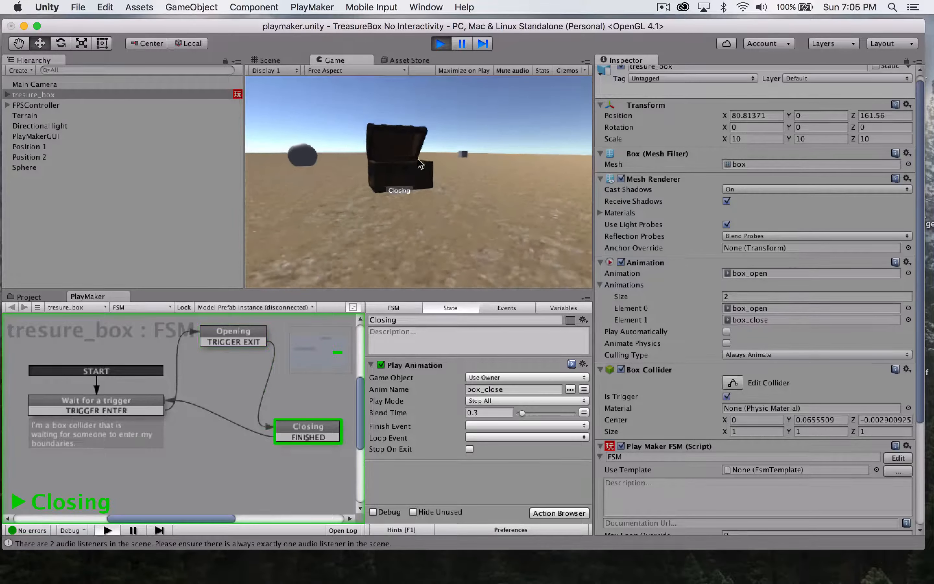
key("w")
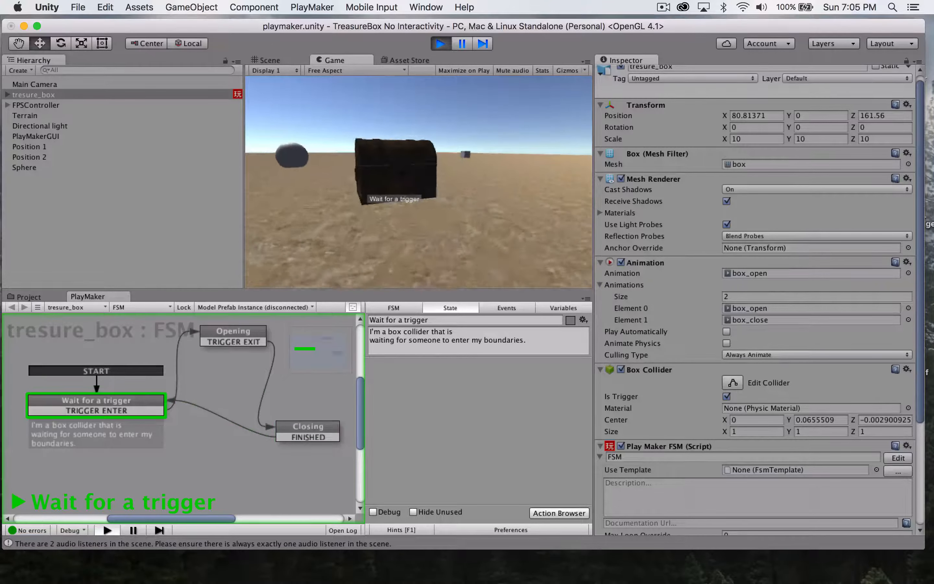
key("s")
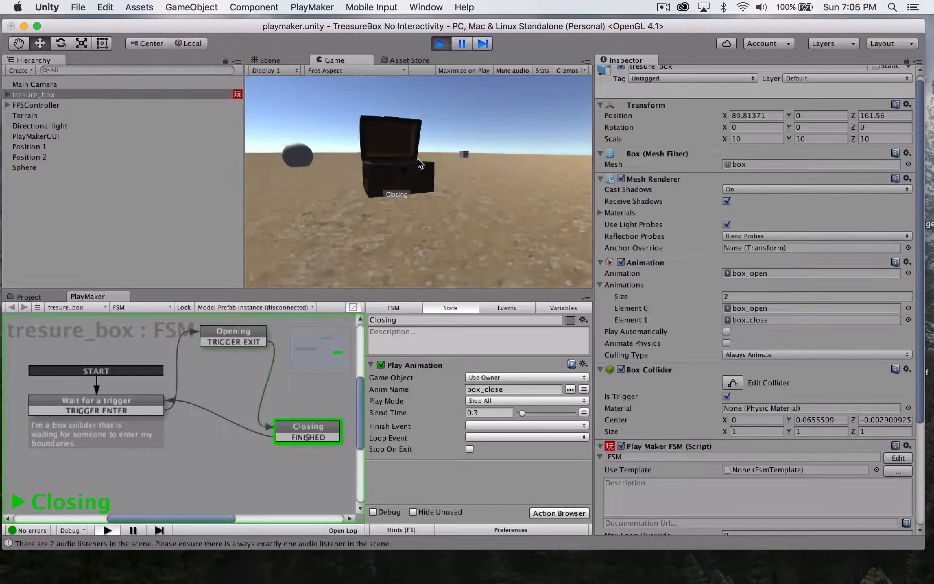
key("w")
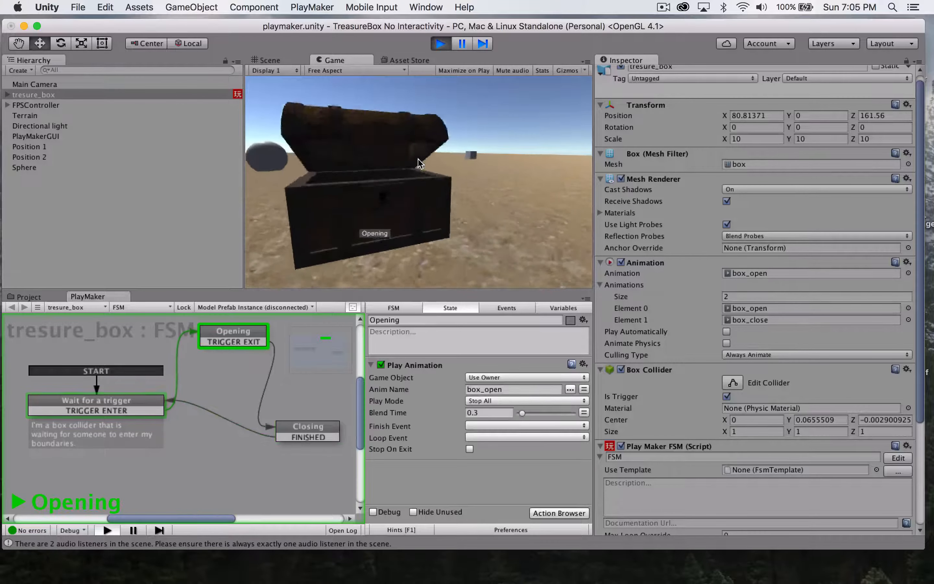
key("s")
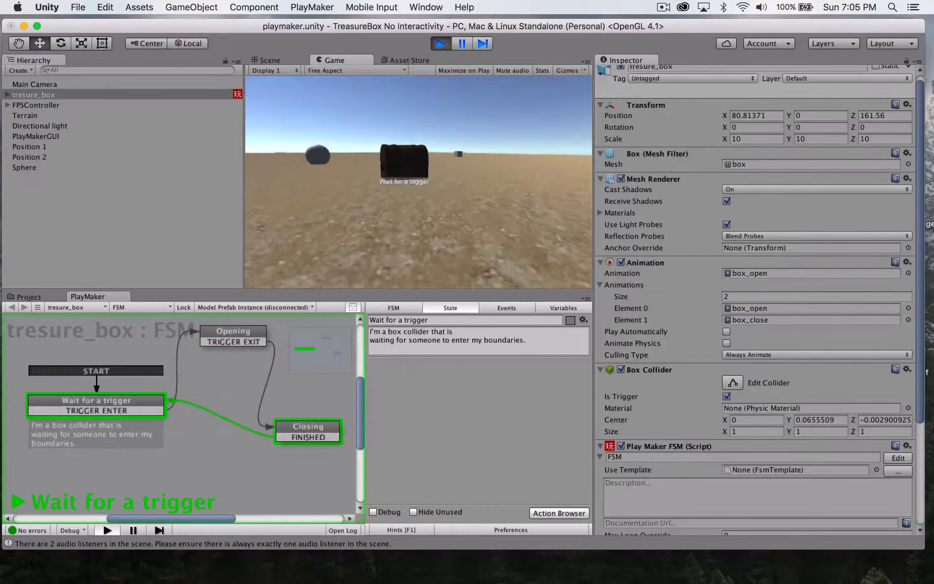
key("w")
key("s")
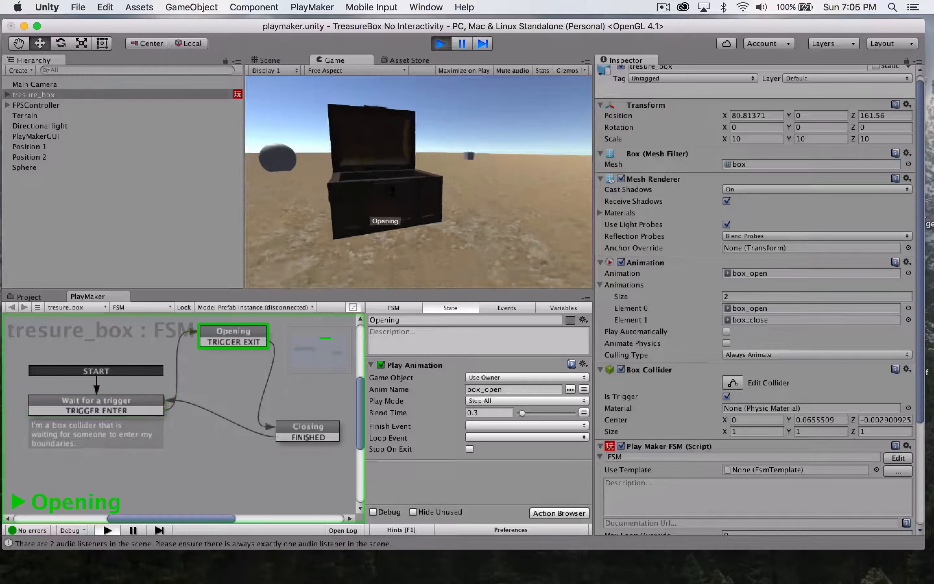
key("s")
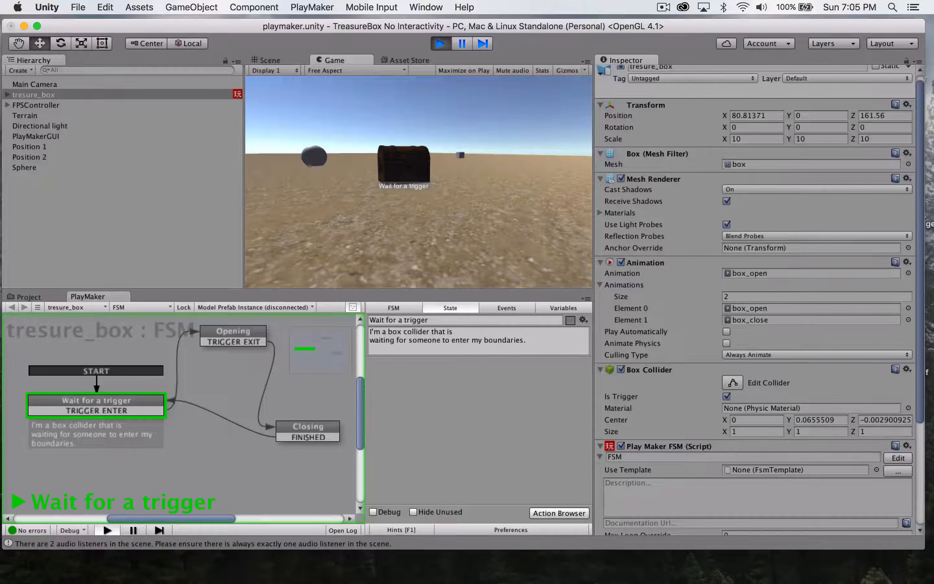
- Walk the player into and out of the treasure box's trigger area again to check both animations, and stop the running scene
key("w")
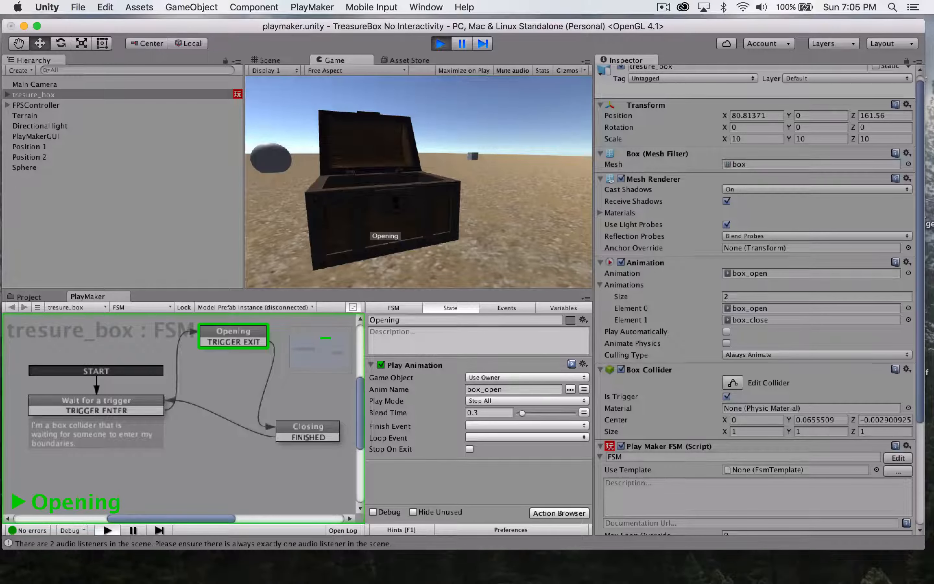
key("s")
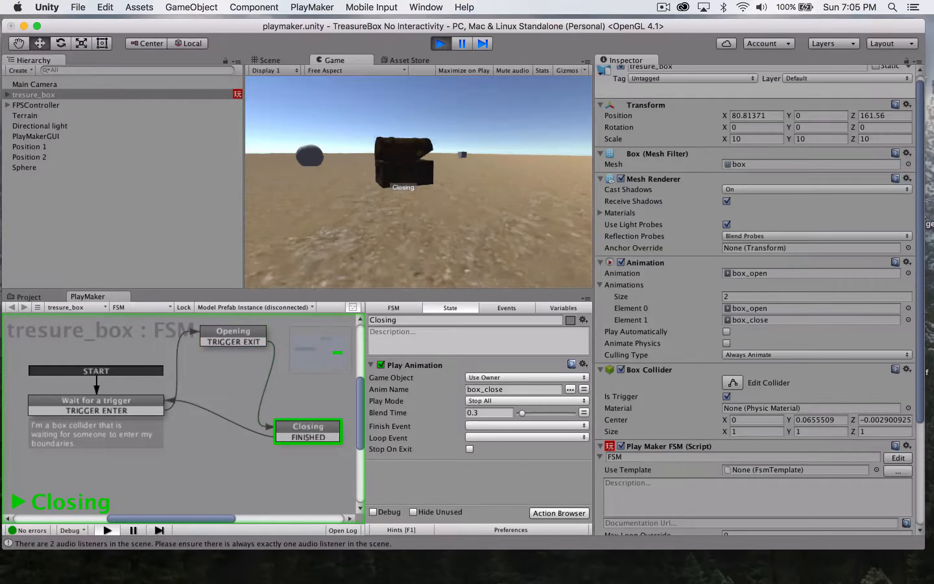
key("w")
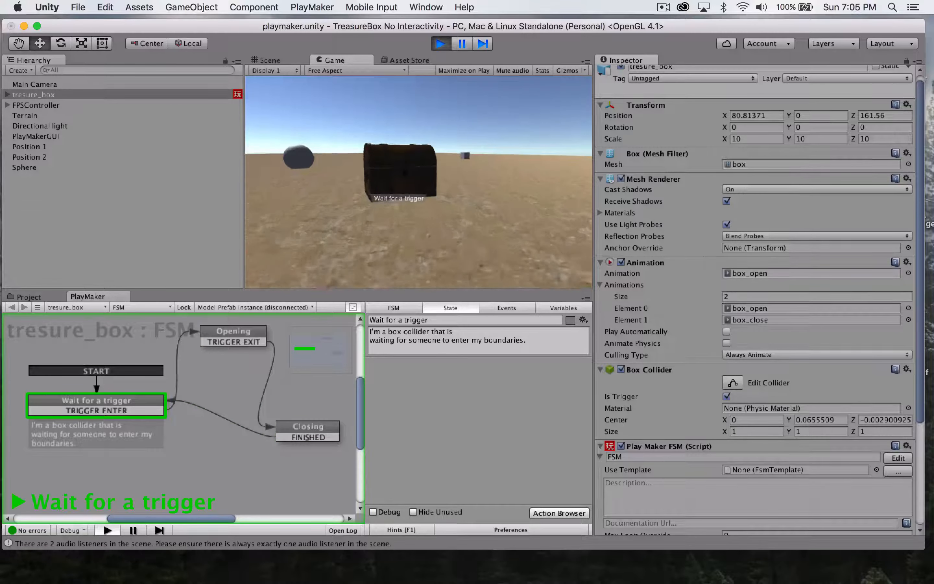
key("w")
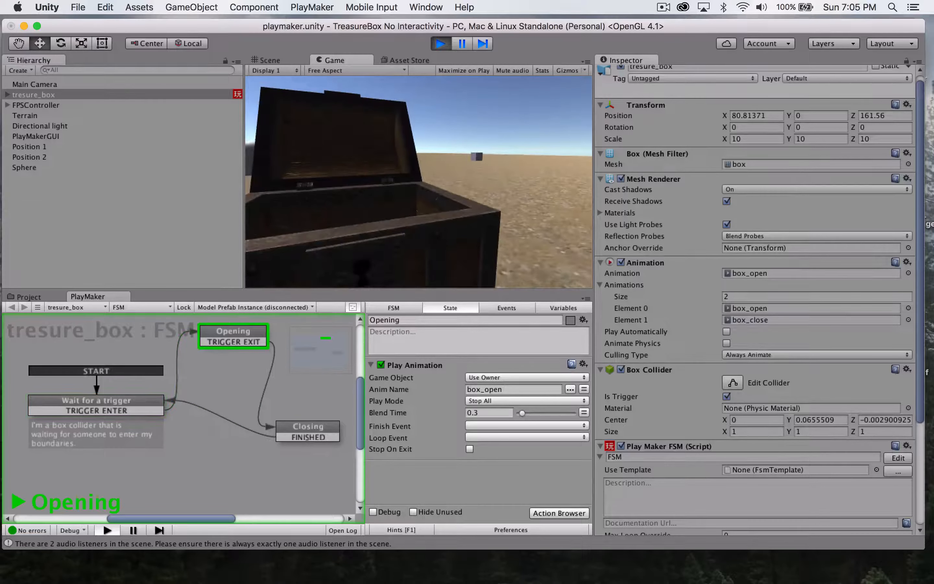
key("s")
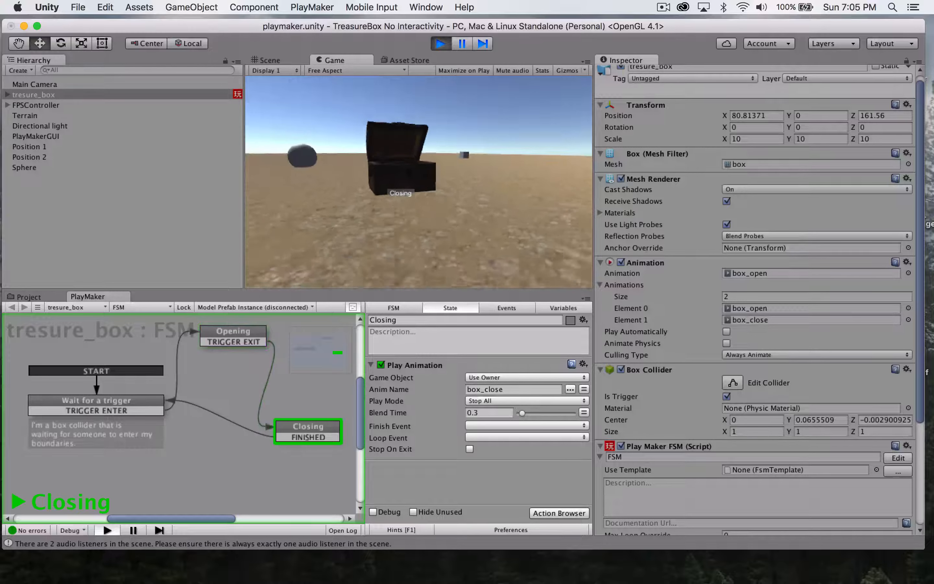
left_click(441, 44)
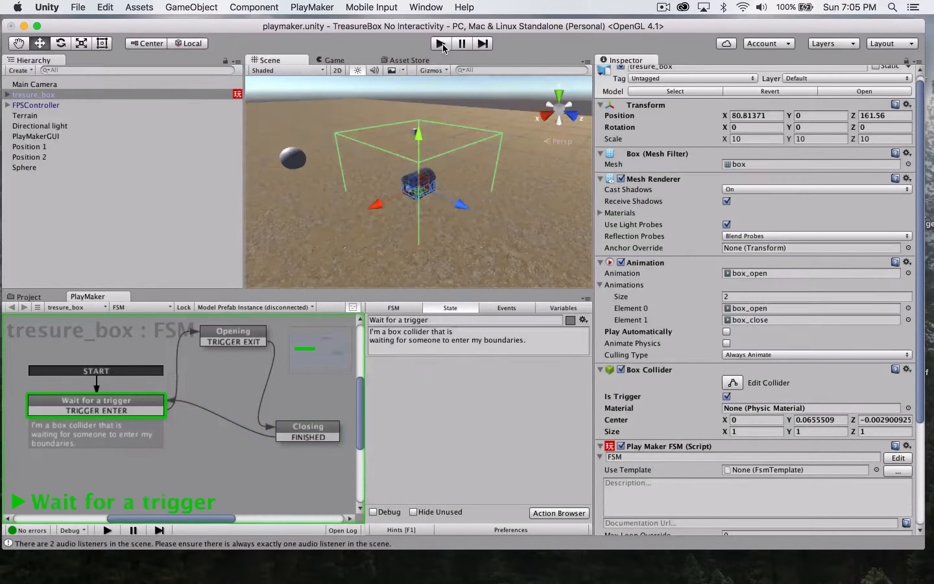
- View the scene from the top and examine the Position 1 and Position 2 cubes and the Sphere between them
left_click(558, 96)
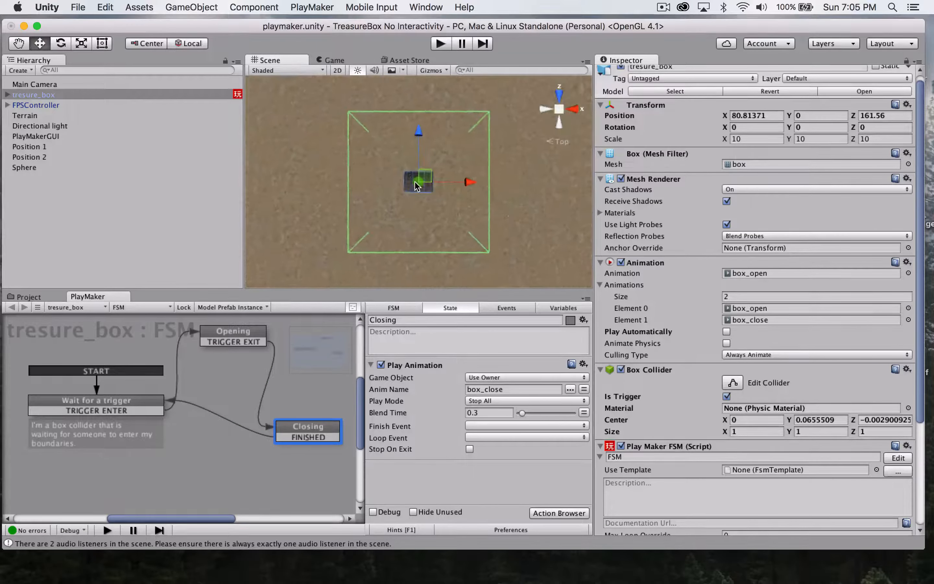
scroll(416, 184, "down", 2)
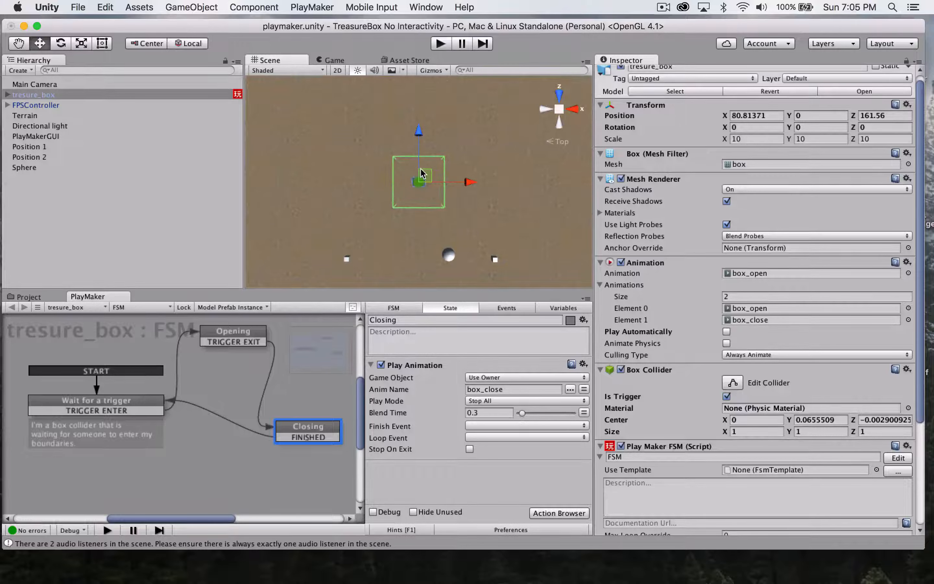
left_click(346, 259)
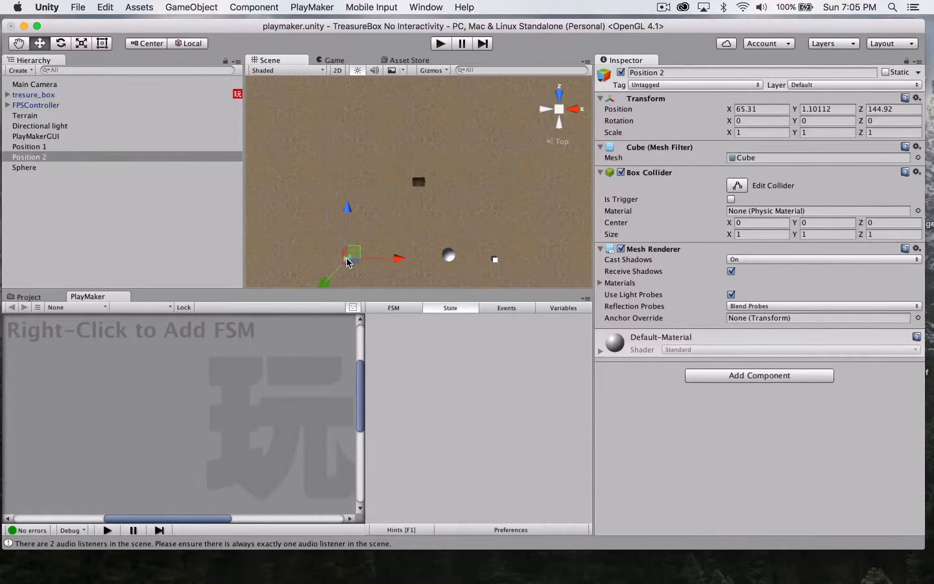
left_click(495, 259)
left_click(348, 257)
left_click(496, 259)
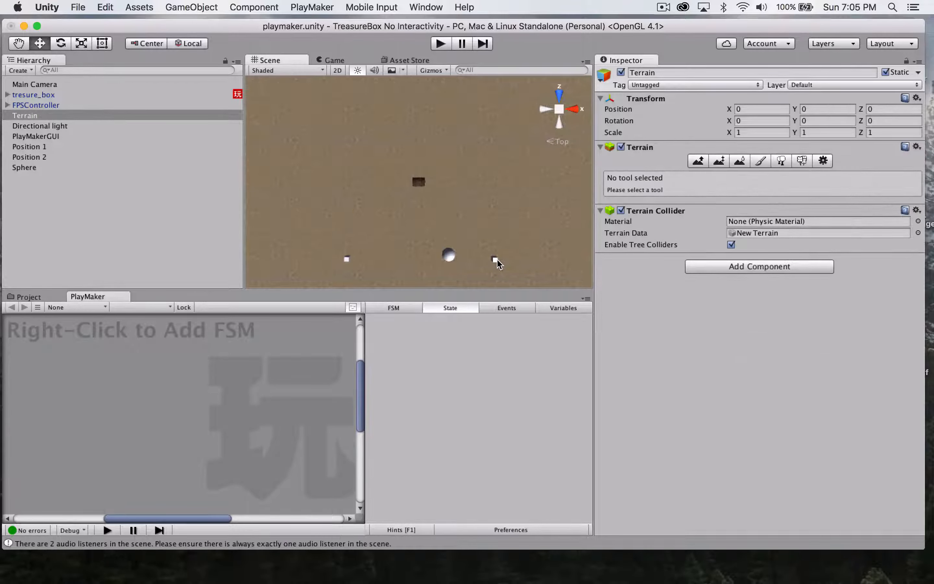
left_click(496, 256)
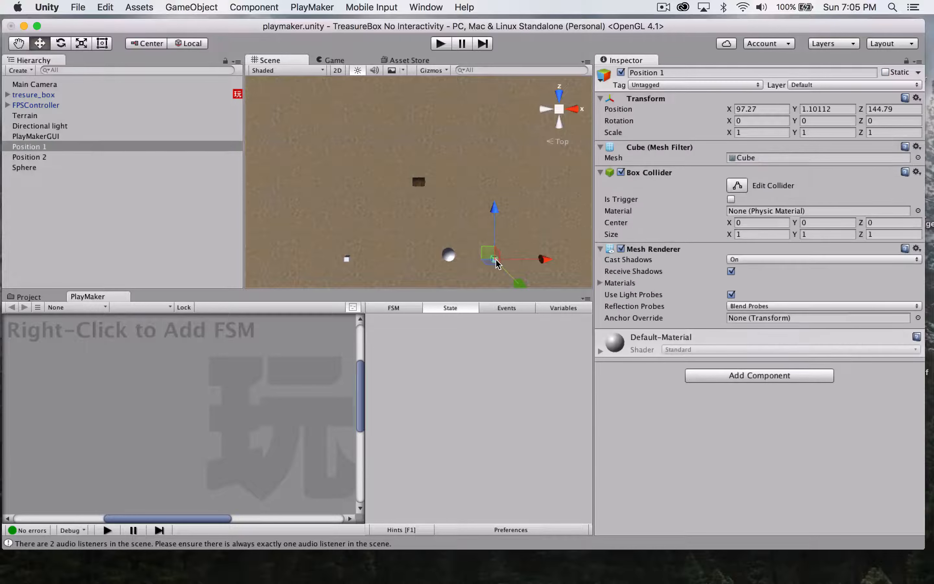
left_click(347, 260)
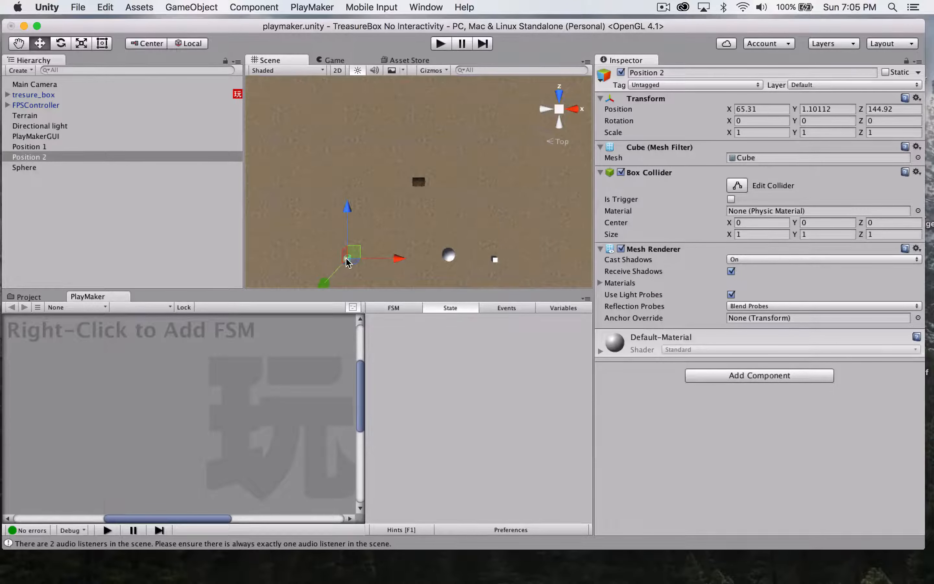
left_click(448, 255)
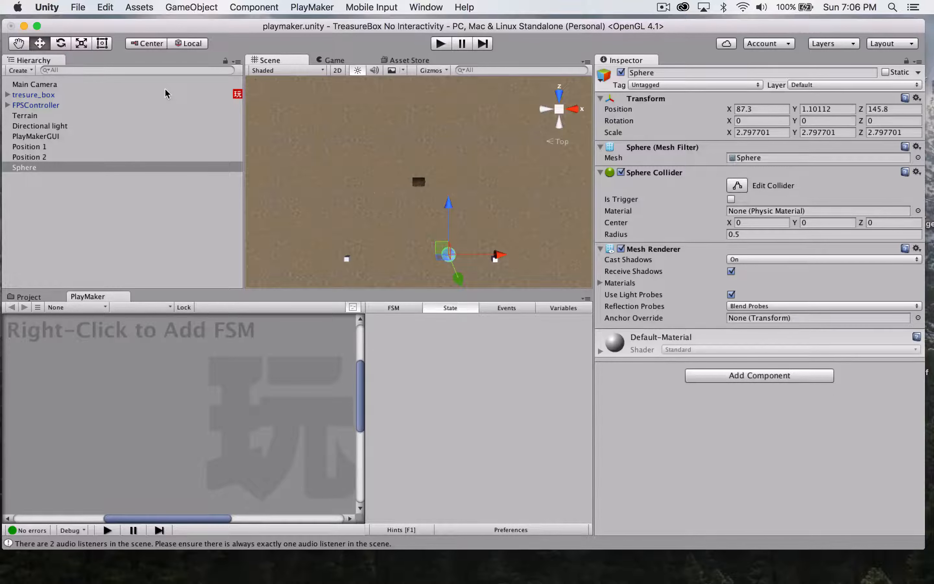
- Add an iTween Move To action to the Opening state of the tresure_box FSM and close the Action Browser
left_click(65, 97)
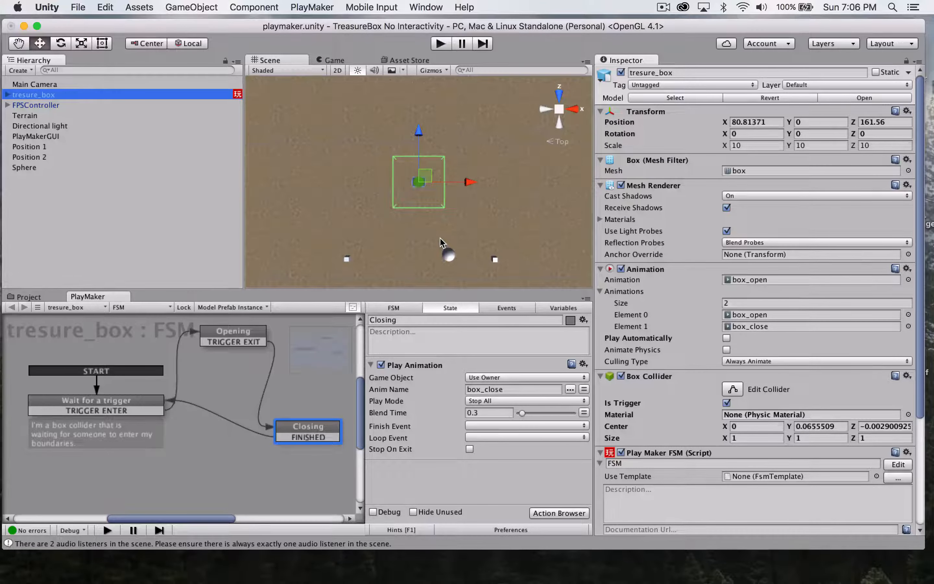
left_click(227, 337)
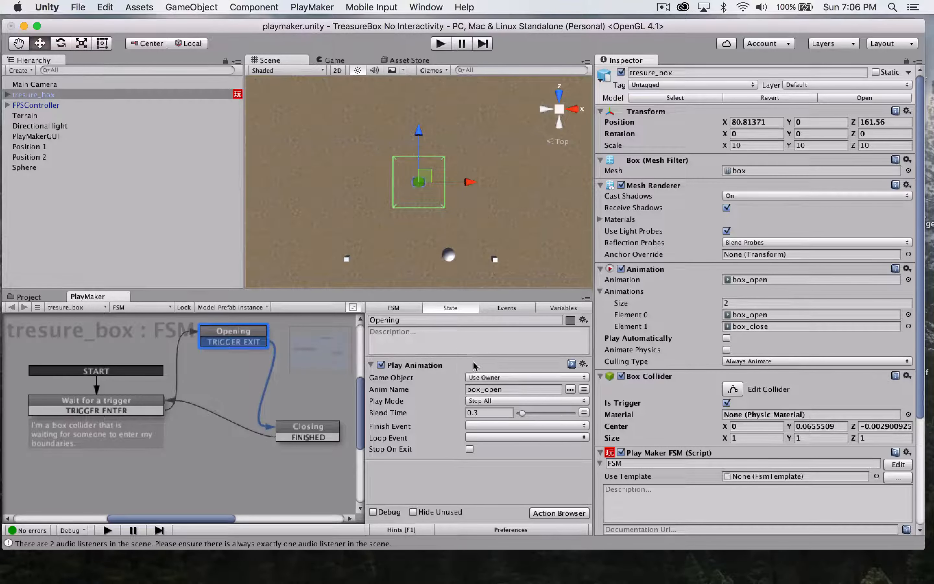
left_click(568, 513)
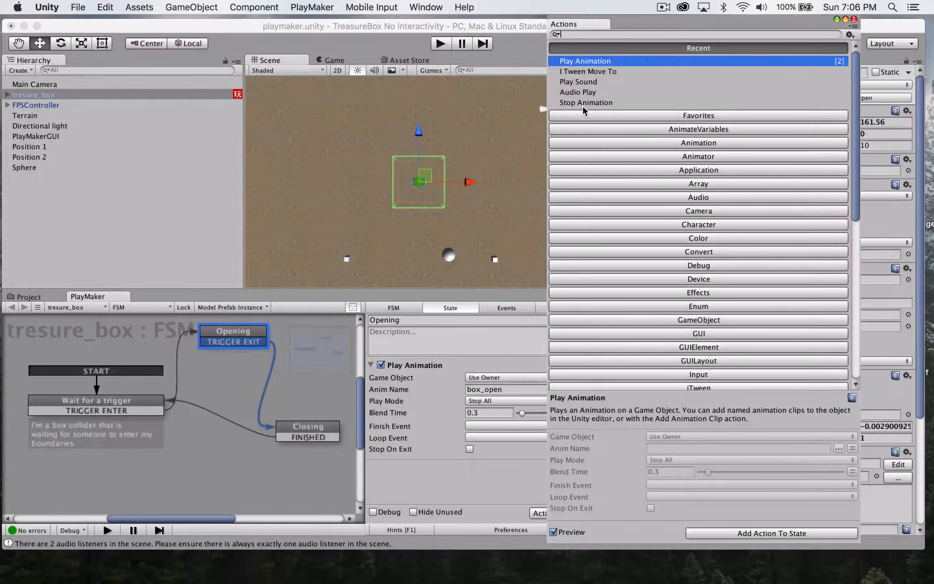
type("itween")
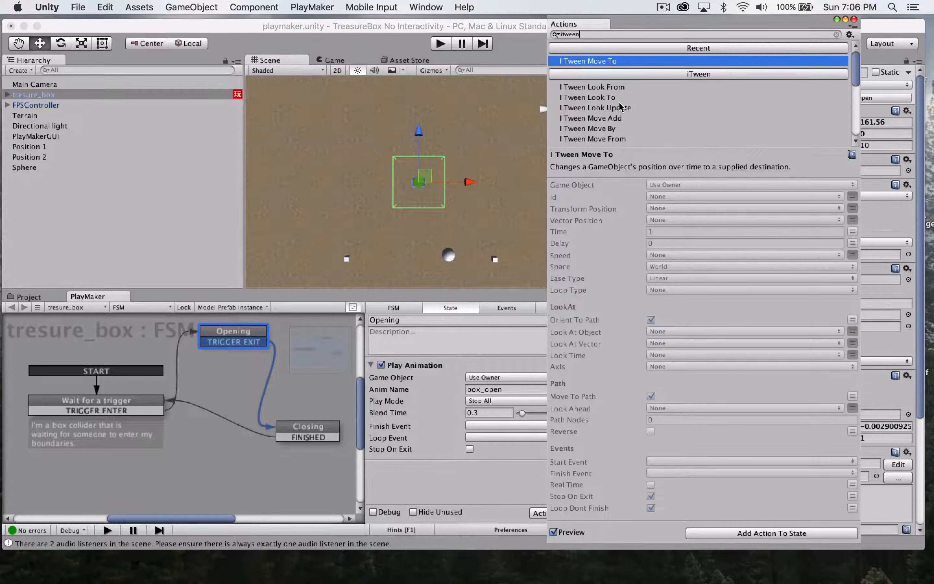
double_click(601, 63)
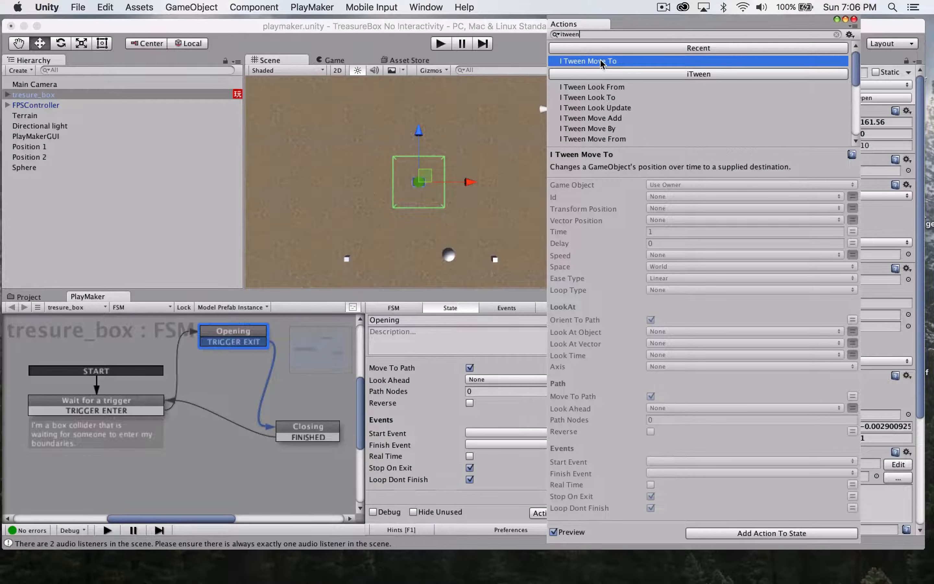
left_click(853, 20)
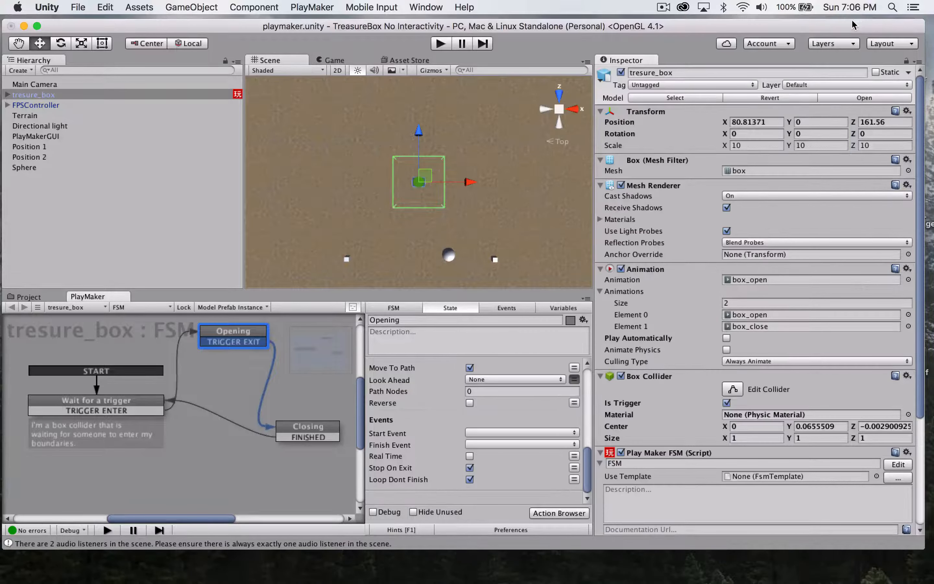
- Add an iTween Move To action to the Closing state as well, and close the Action Browser
left_click(316, 430)
left_click(558, 513)
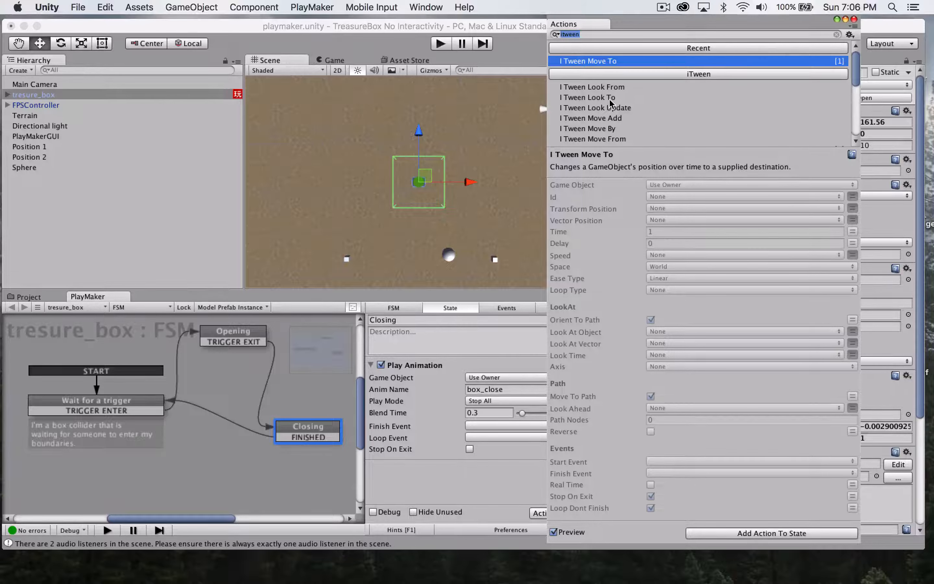
double_click(606, 63)
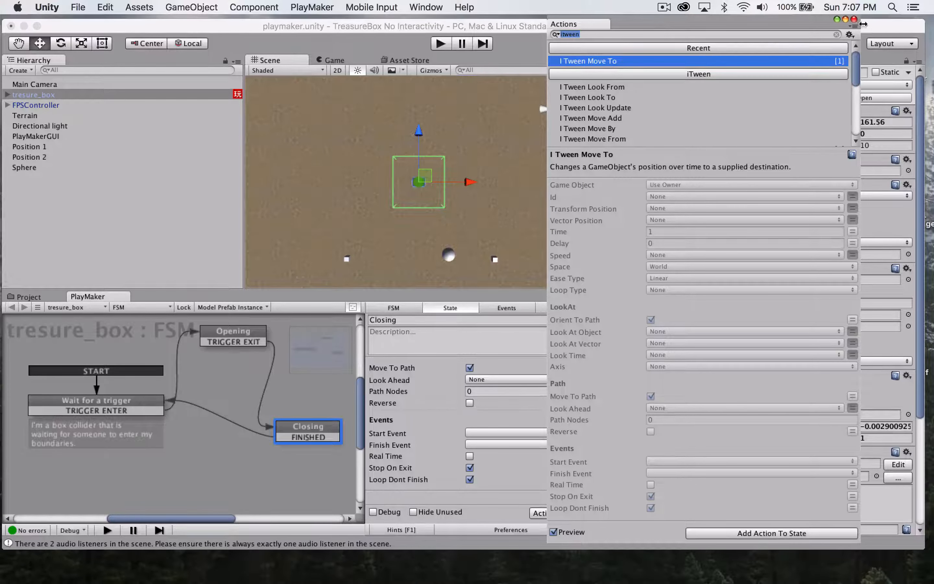
left_click(853, 19)
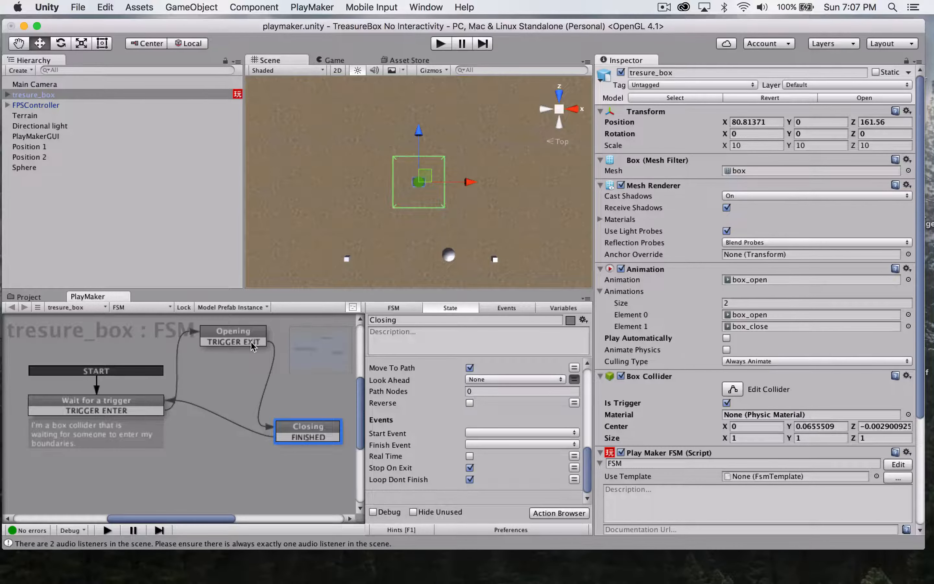
- Specify the scene's Sphere as the game object of the Opening state's iTween Move To action
left_click(240, 344)
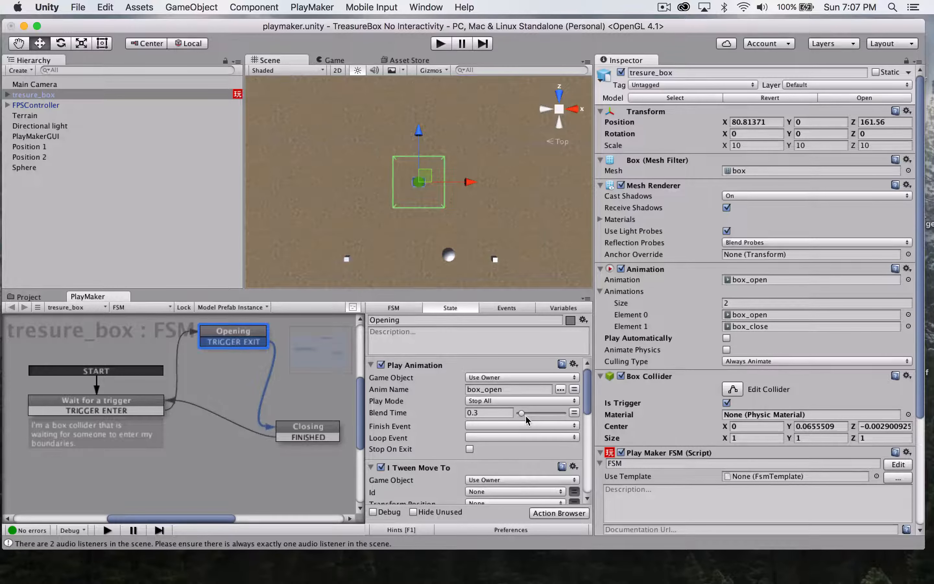
scroll(525, 415, "down", 5)
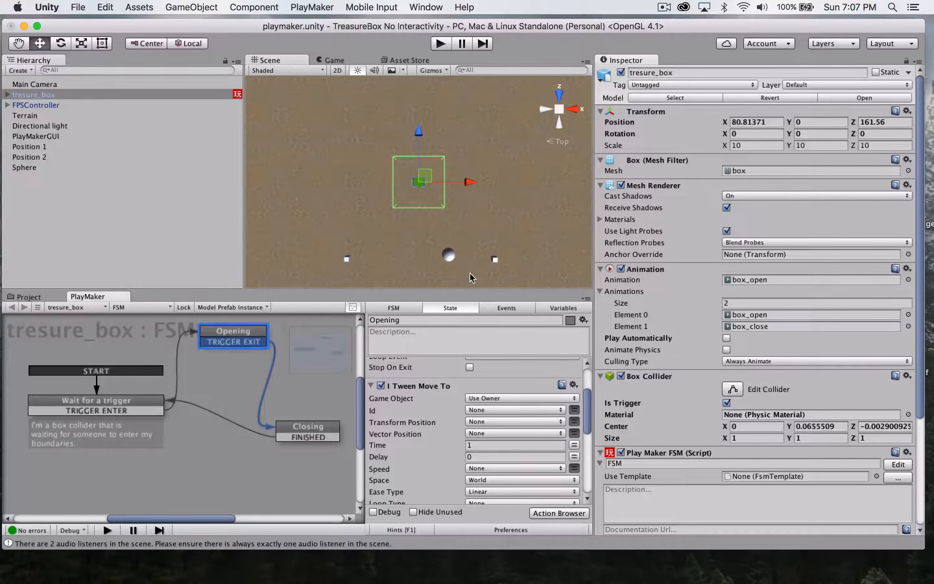
left_click(517, 397)
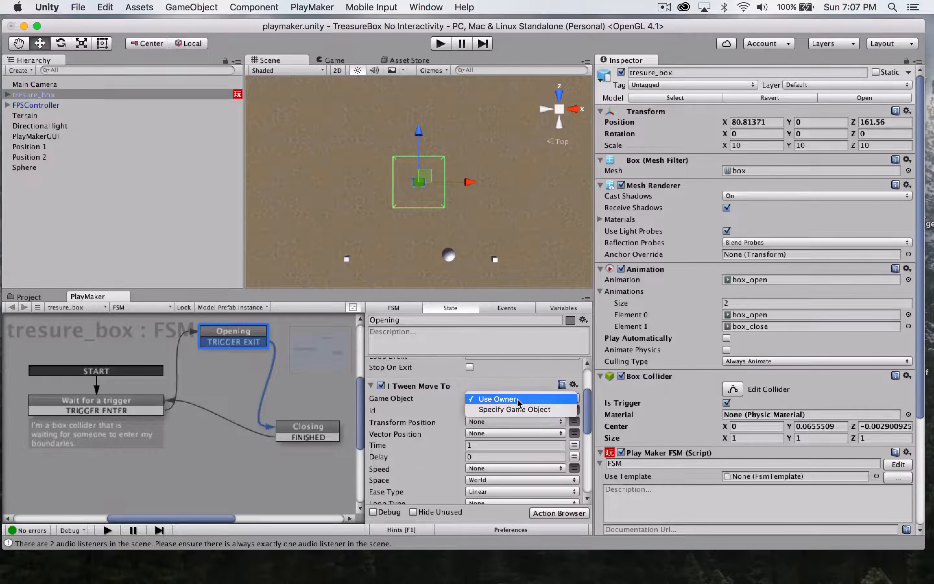
left_click(517, 405)
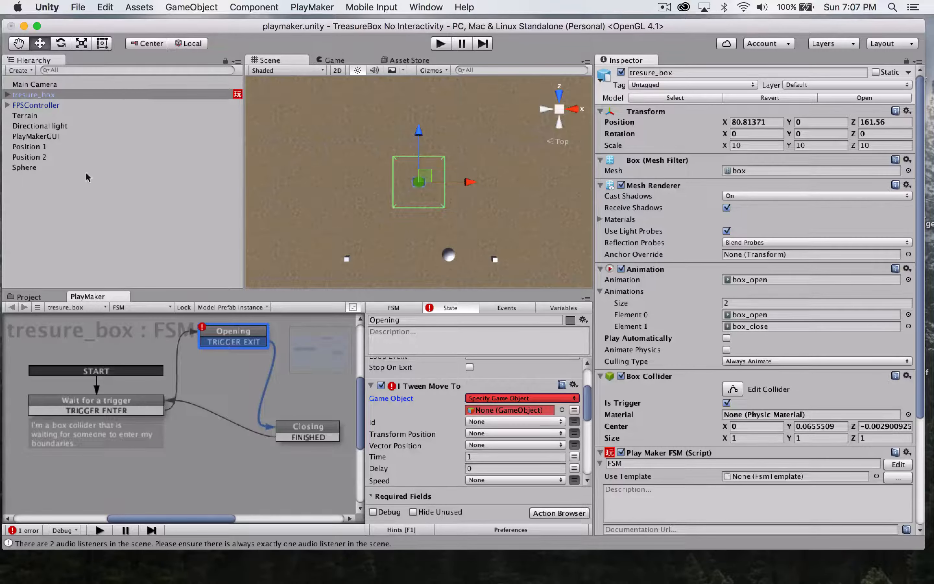
left_click(562, 410)
type("sphere")
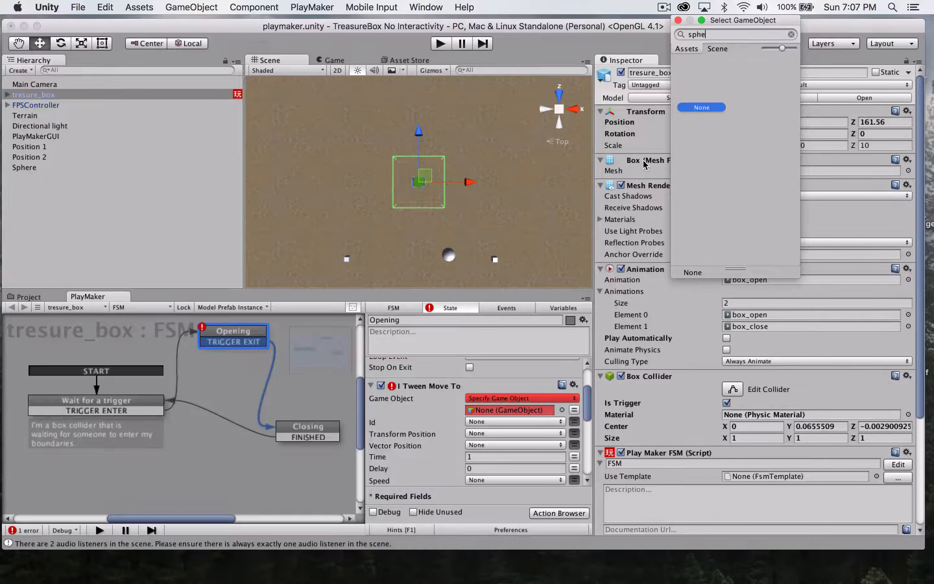
left_click(713, 49)
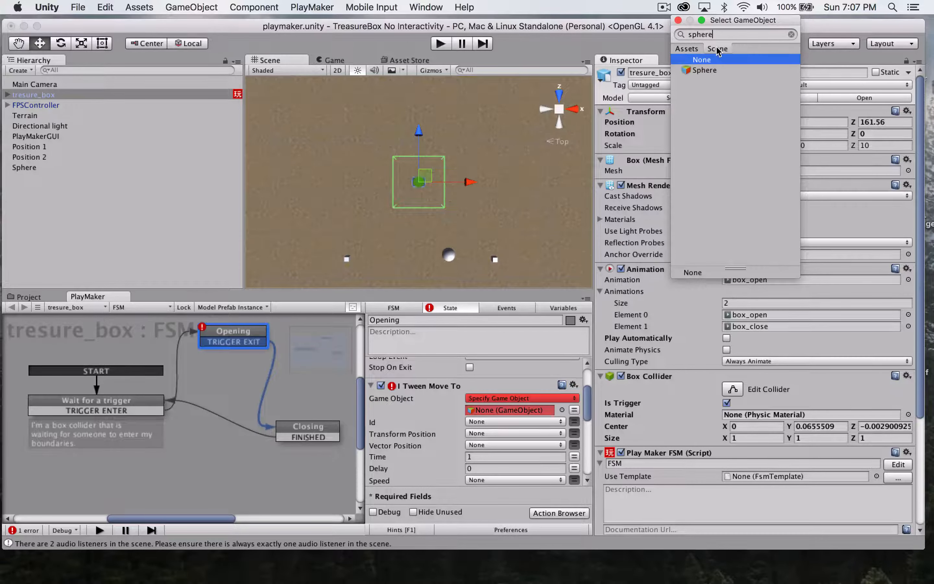
double_click(713, 69)
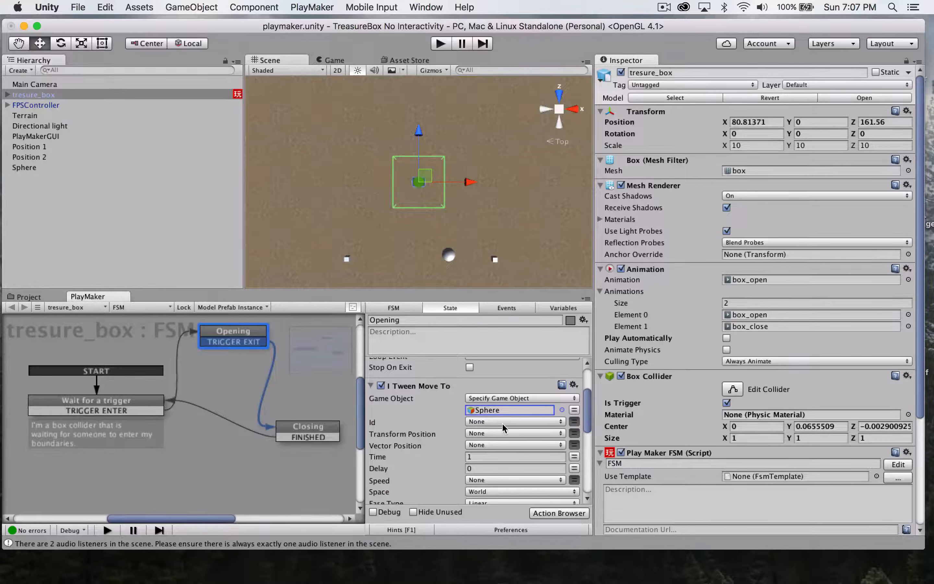
- Specify the scene's Sphere as the game object of the Closing state's Play Animation action
left_click(319, 428)
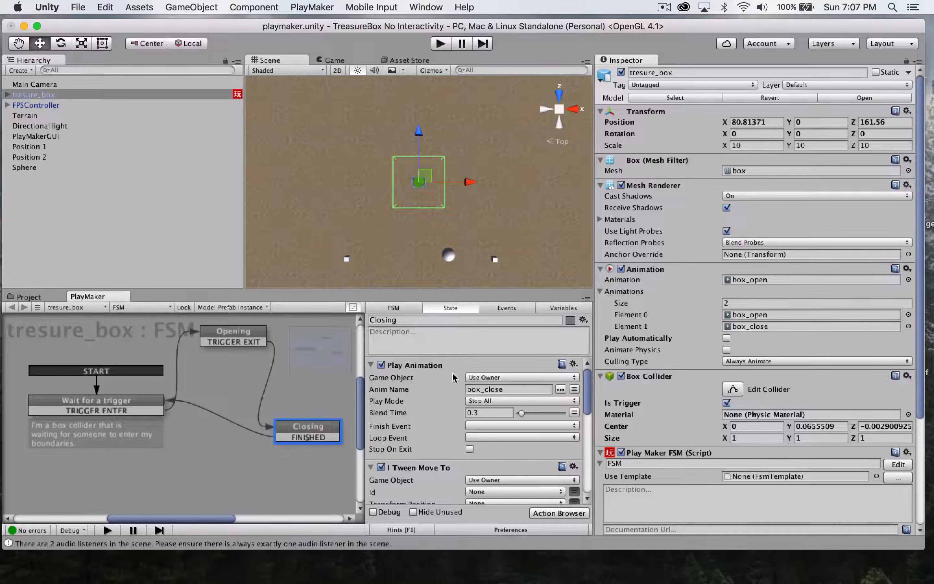
left_click(523, 377)
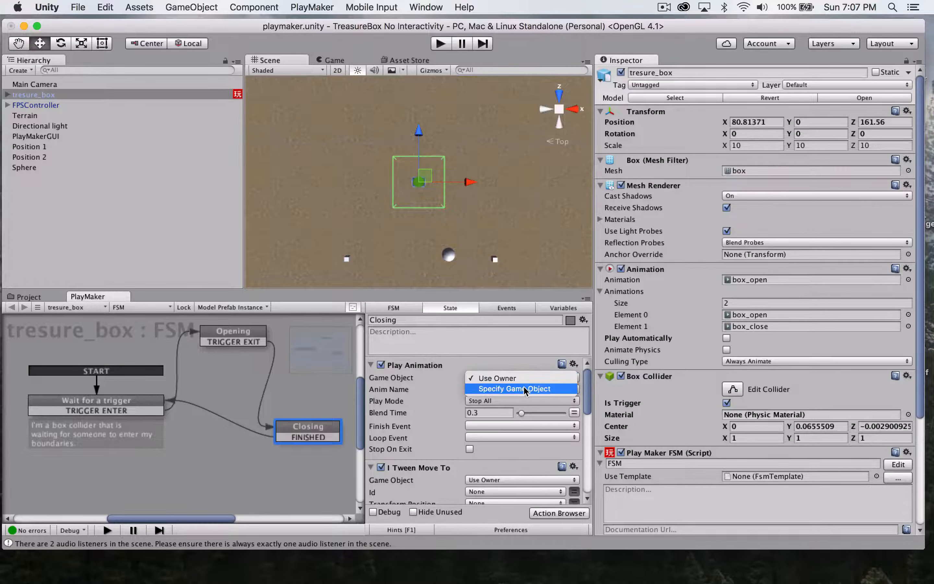
left_click(526, 390)
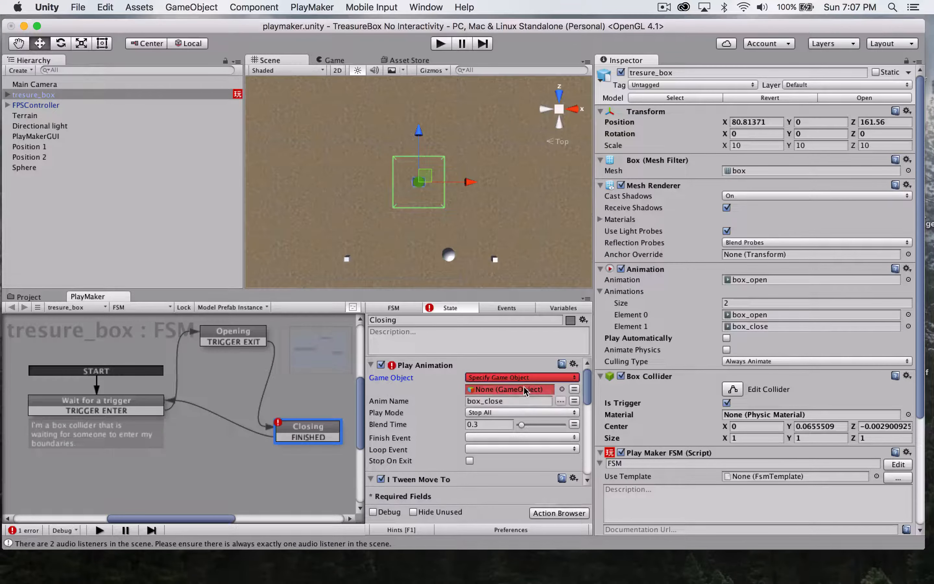
left_click(562, 389)
type("sphere")
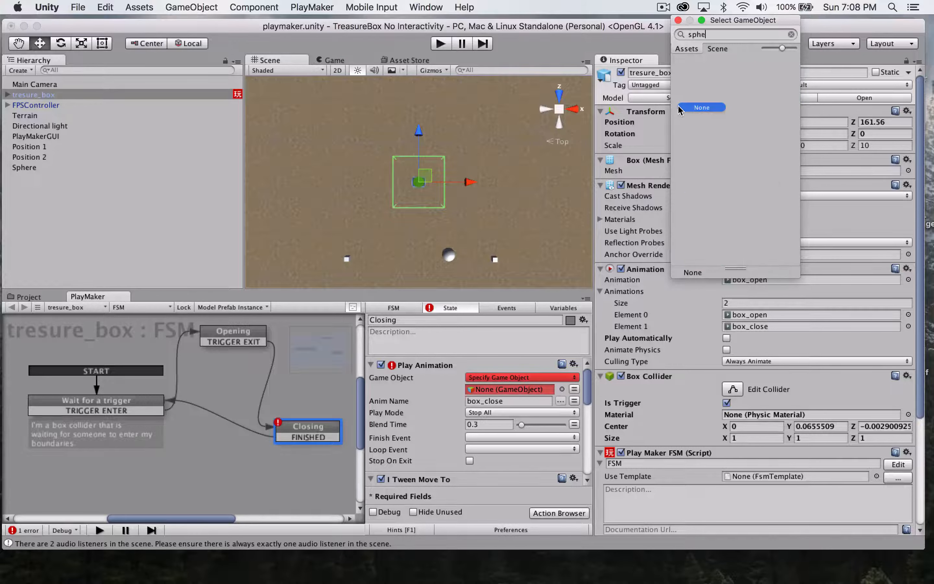
left_click(716, 49)
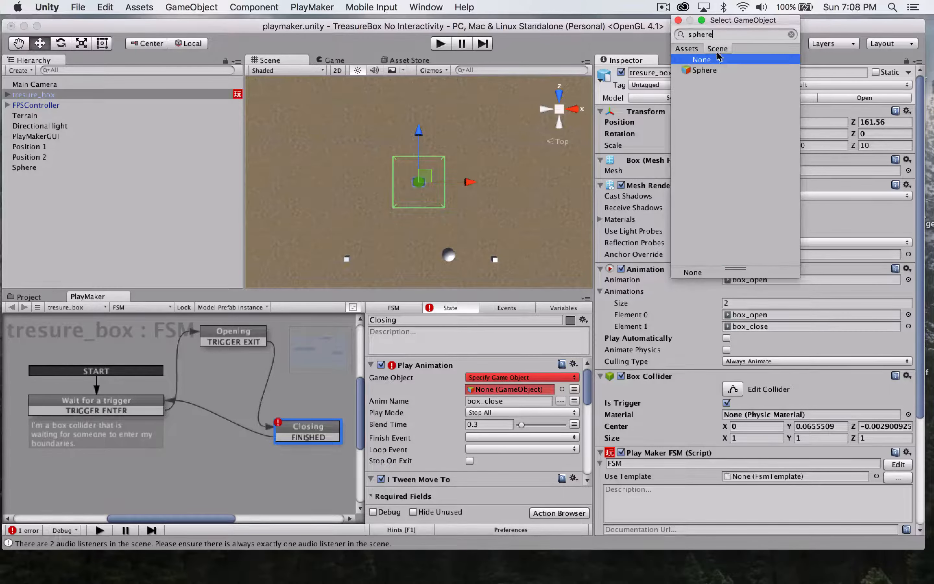
double_click(704, 71)
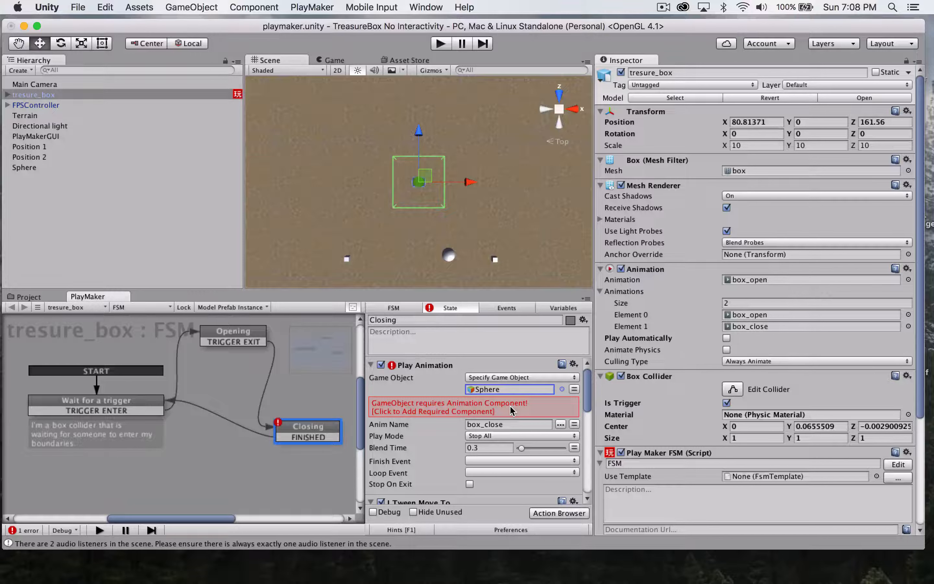
- Return the Closing state's Play Animation to Use Owner, and specify the scene's Sphere as the game object of its iTween Move To action
left_click(542, 377)
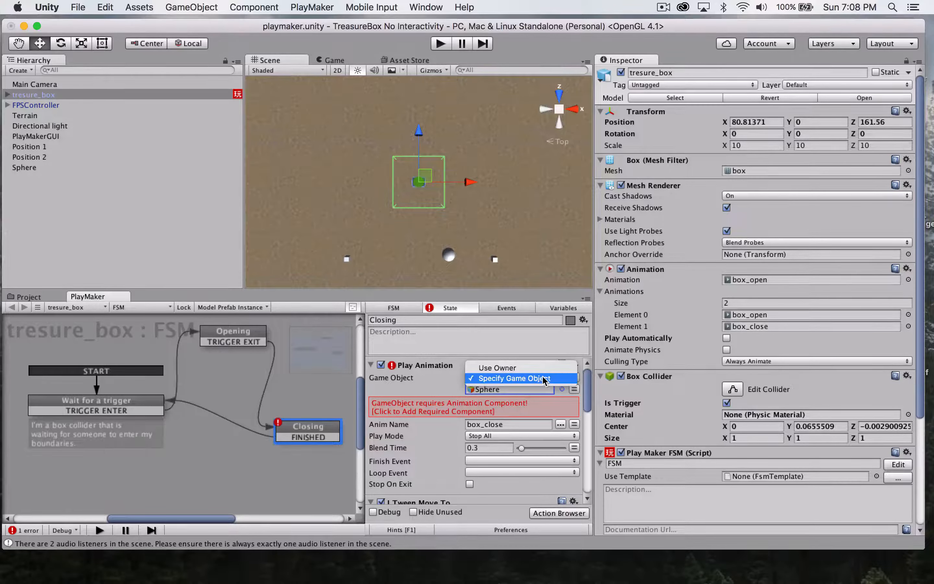
left_click(542, 368)
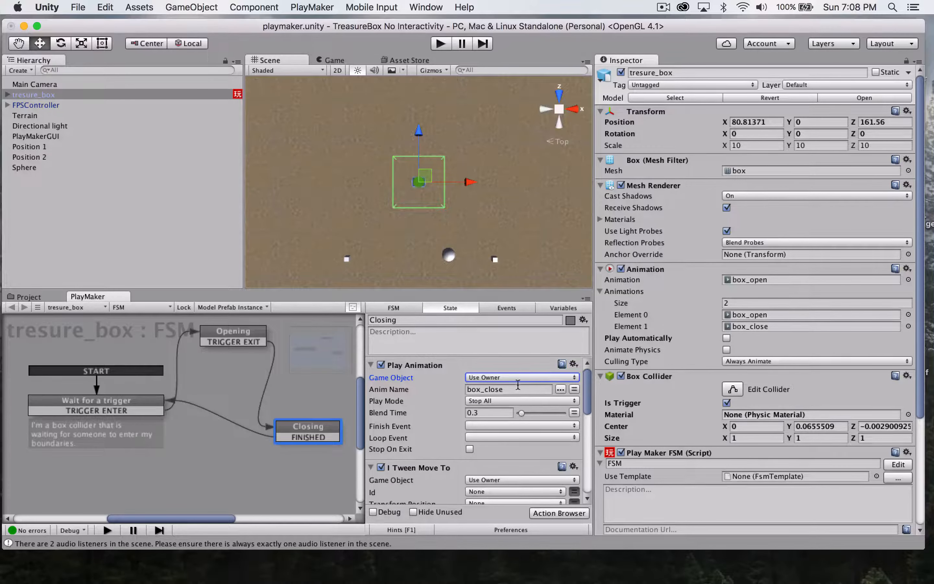
scroll(521, 401, "down", 4)
left_click(513, 401)
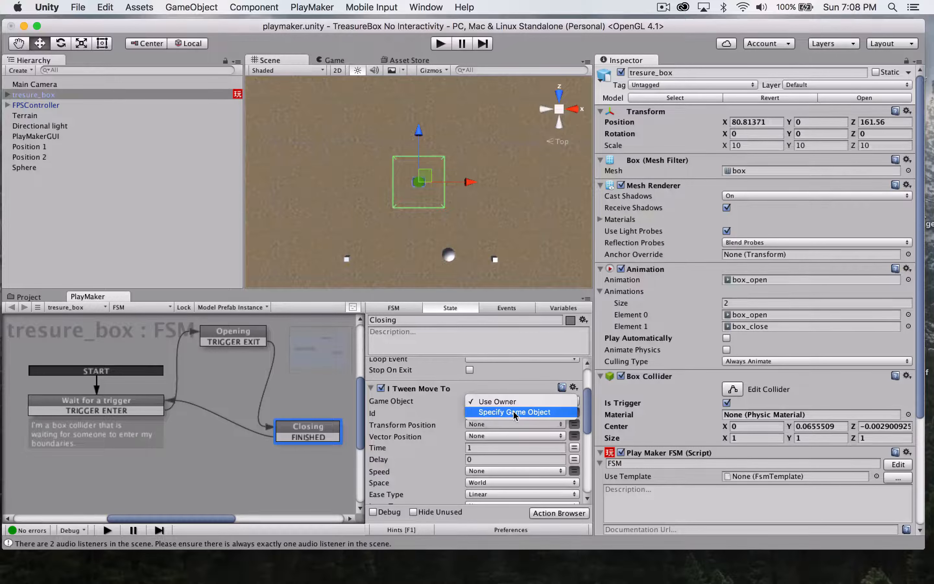
left_click(513, 412)
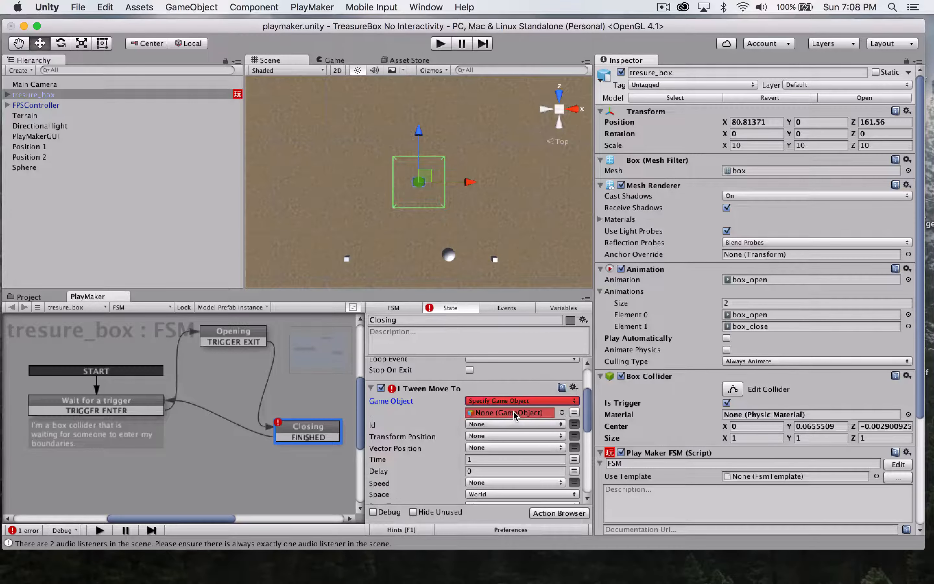
left_click(562, 411)
type("sphere")
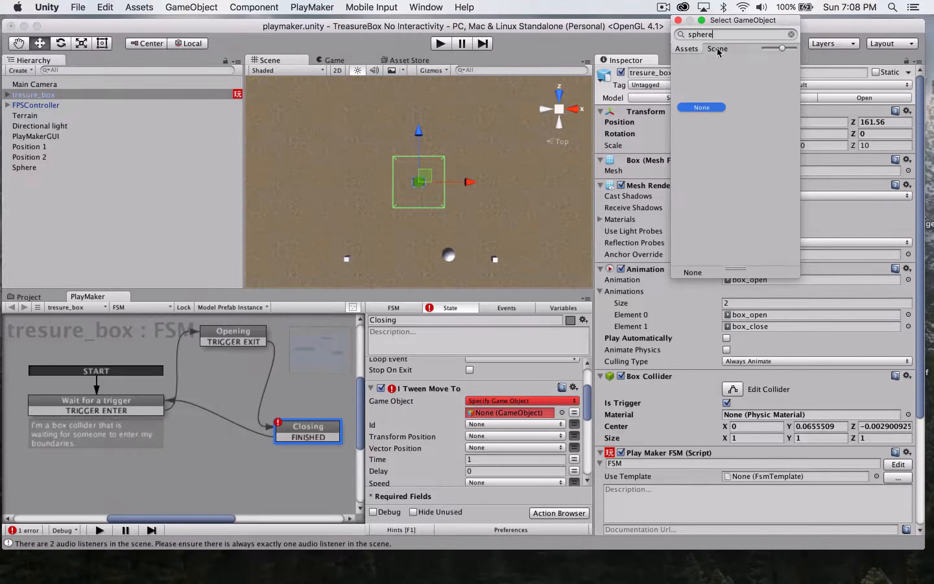
left_click(717, 49)
left_click(711, 68)
double_click(710, 68)
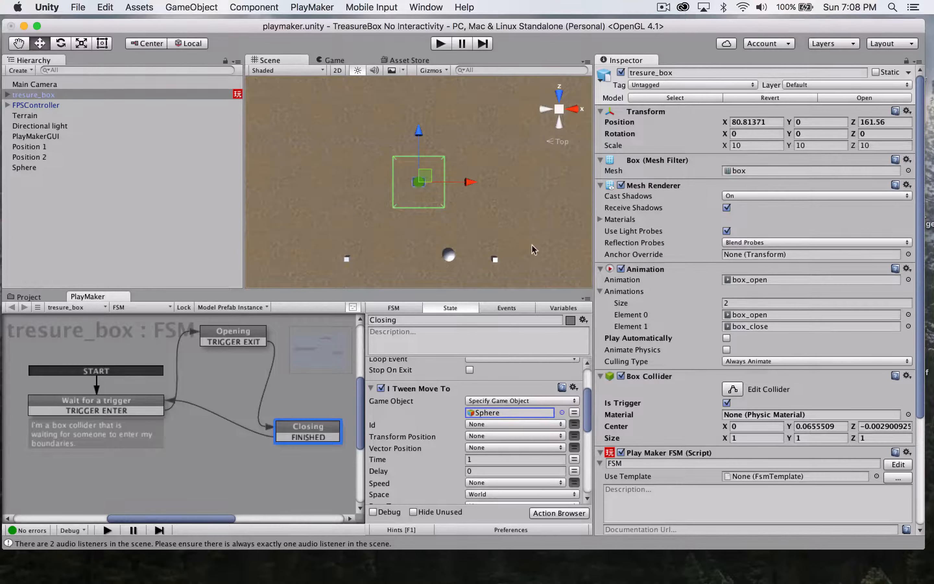
- Set the Transform Position of the Opening state's iTween Move To action to the scene object Position 1
left_click(237, 337)
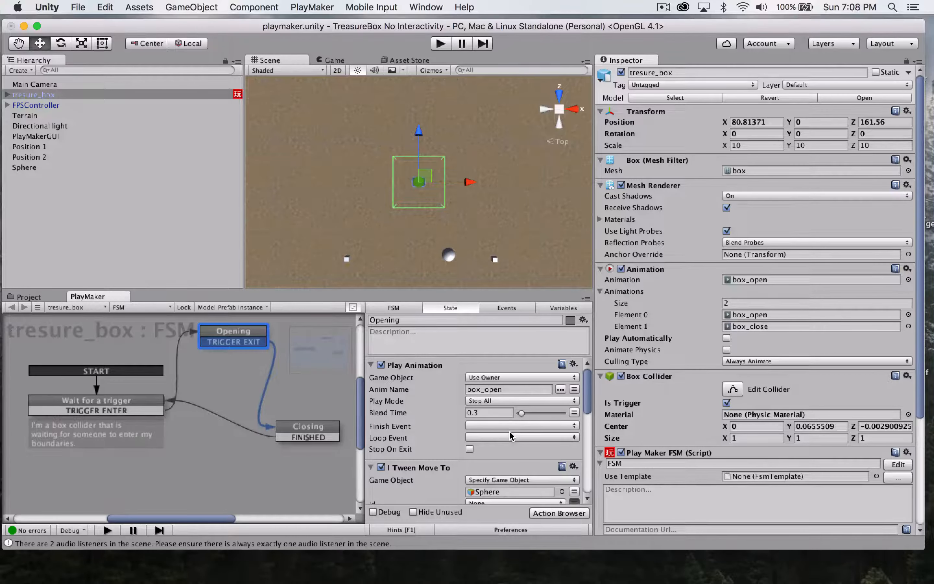
scroll(518, 459, "down", 3)
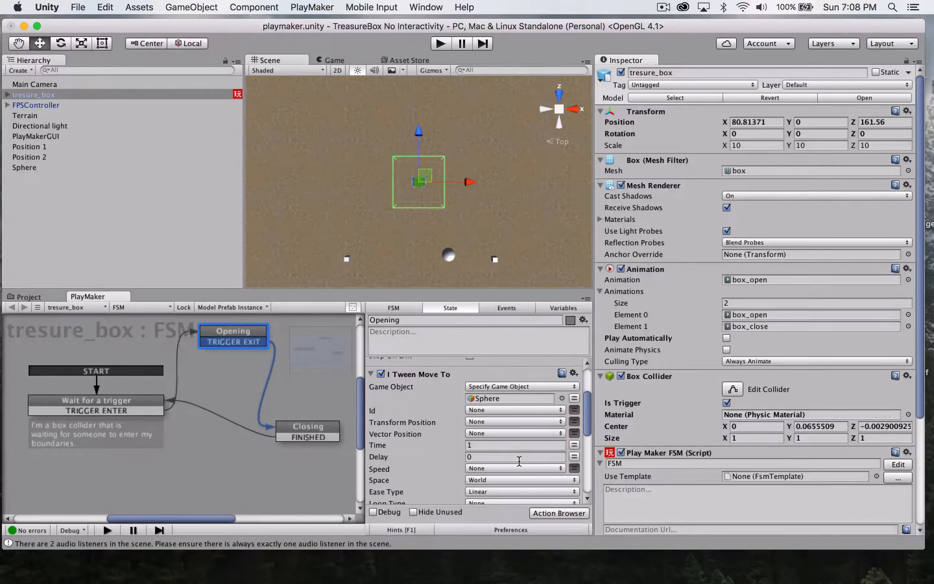
left_click(575, 422)
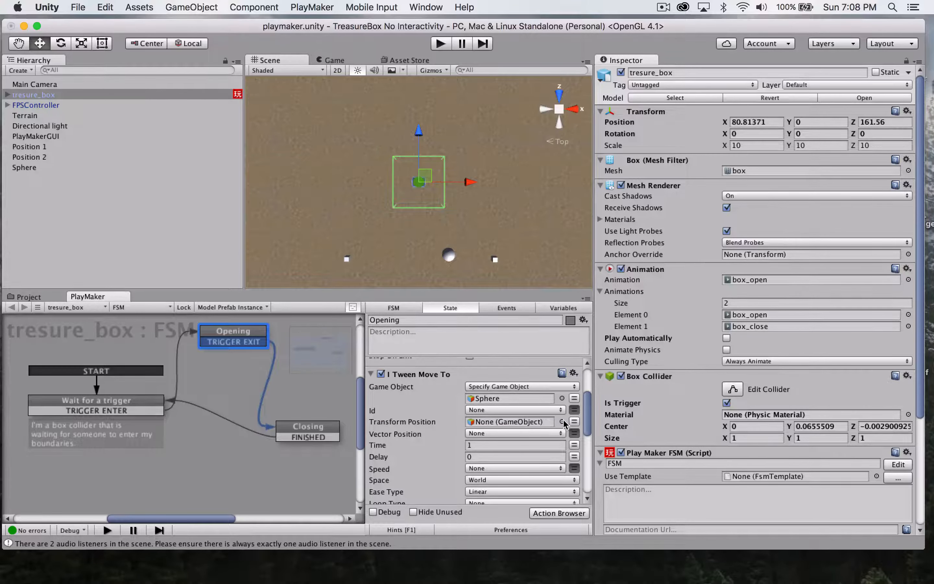
left_click(563, 419)
left_click(716, 48)
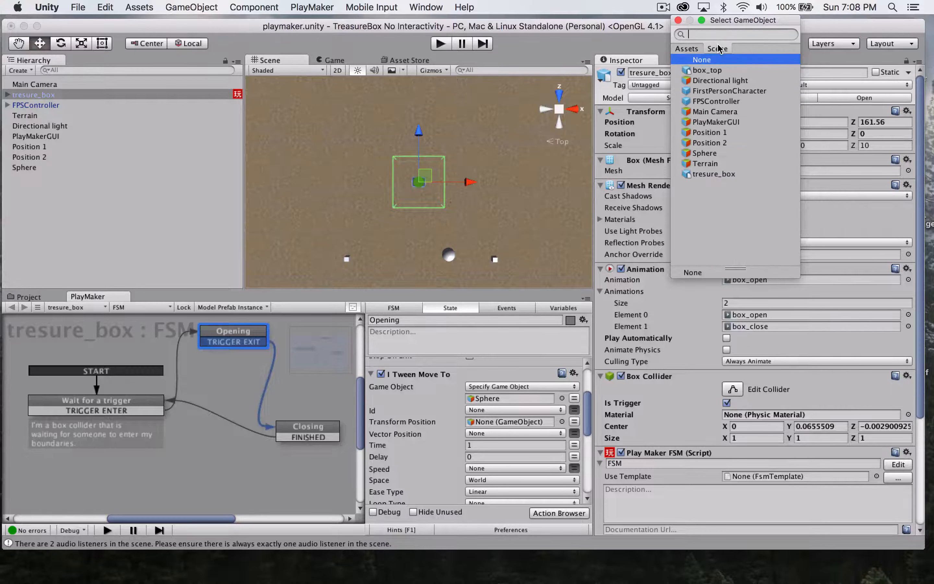
double_click(722, 133)
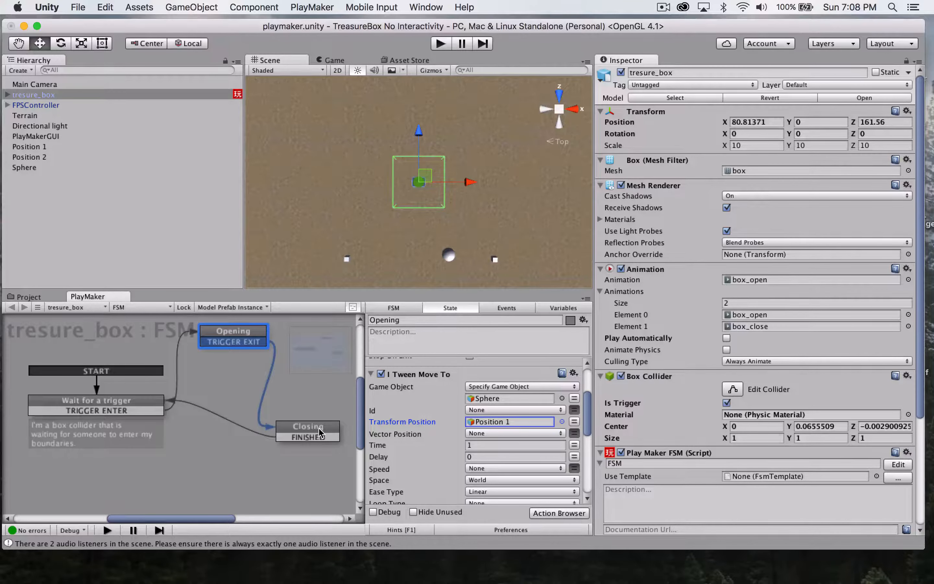
- Set the Transform Position of the Closing state's iTween Move To action to the scene object Position 2
left_click(320, 432)
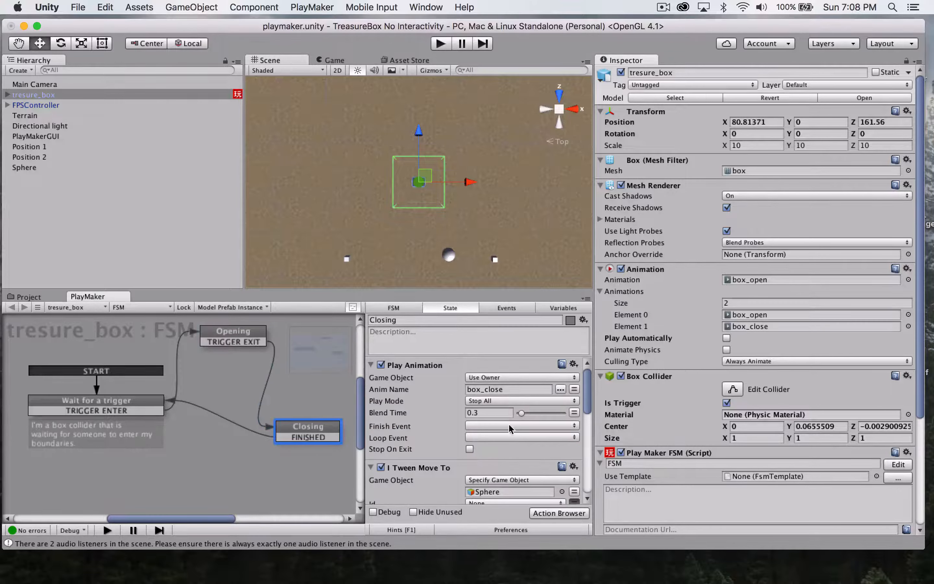
scroll(520, 440, "down", 5)
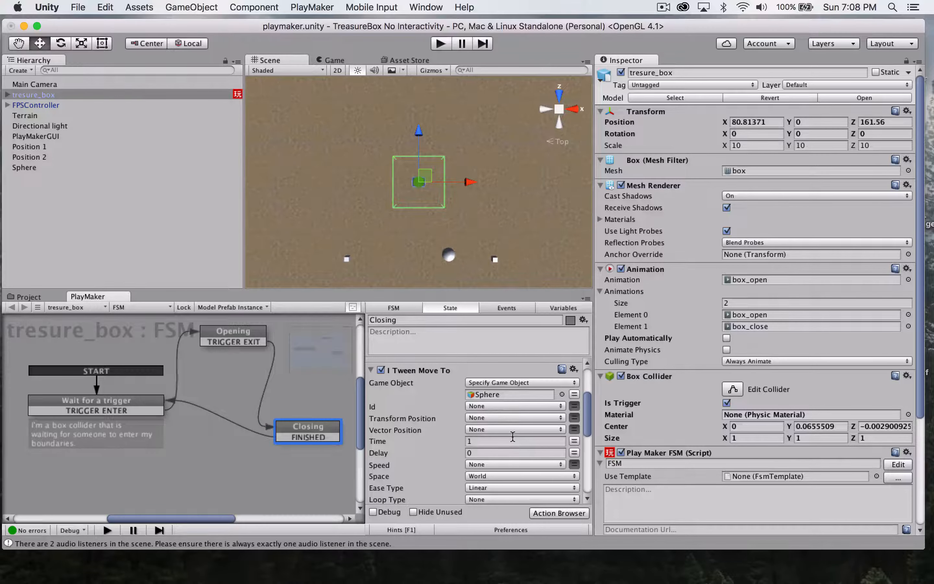
left_click(574, 418)
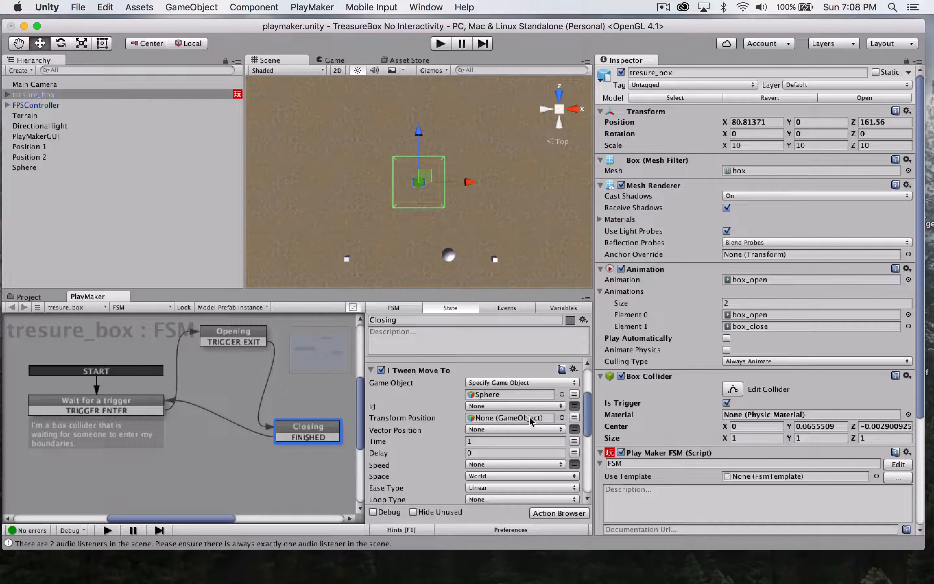
left_click(562, 417)
left_click(722, 48)
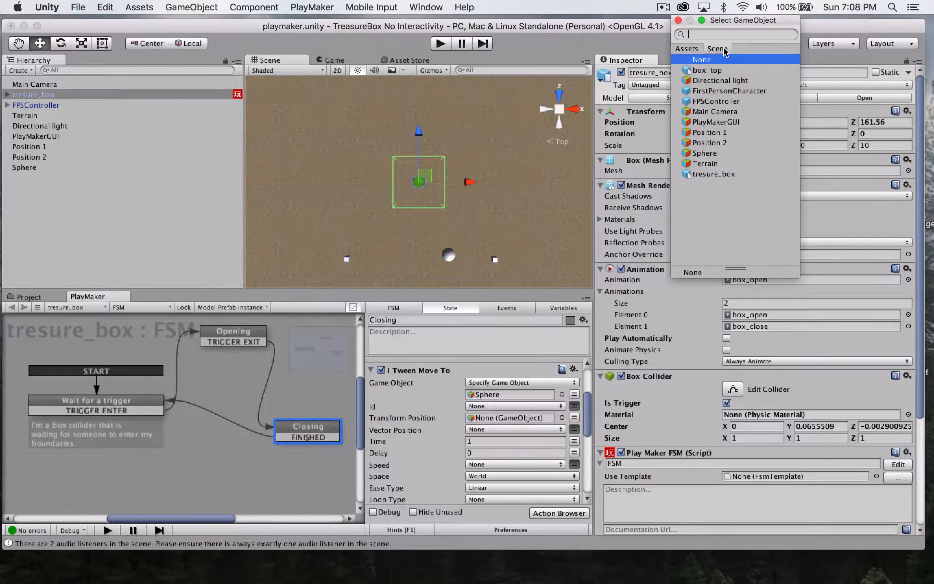
double_click(710, 143)
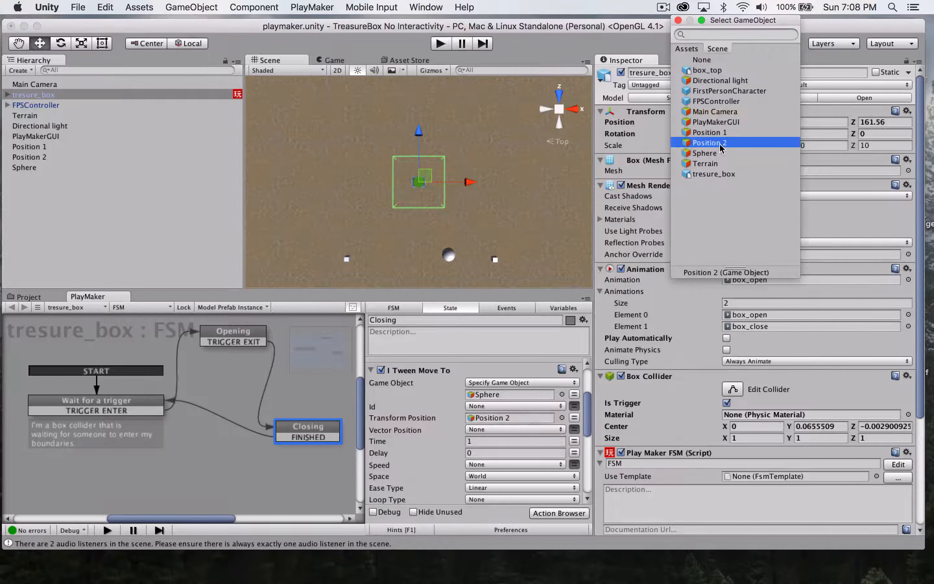
- Play the scene and walk the player repeatedly into and out of the treasure box's trigger area to test the box animations and sphere movement
left_click(440, 43)
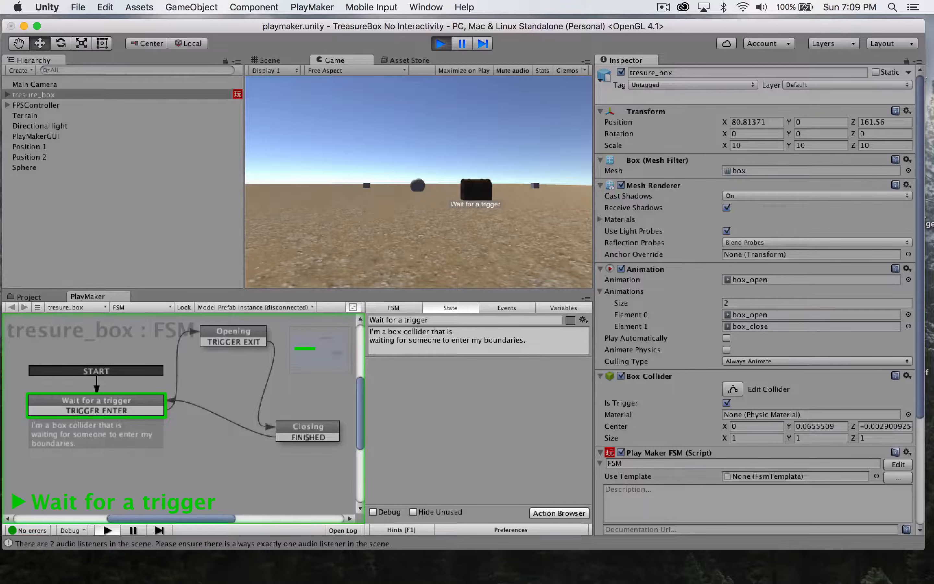
left_click(418, 164)
key("w")
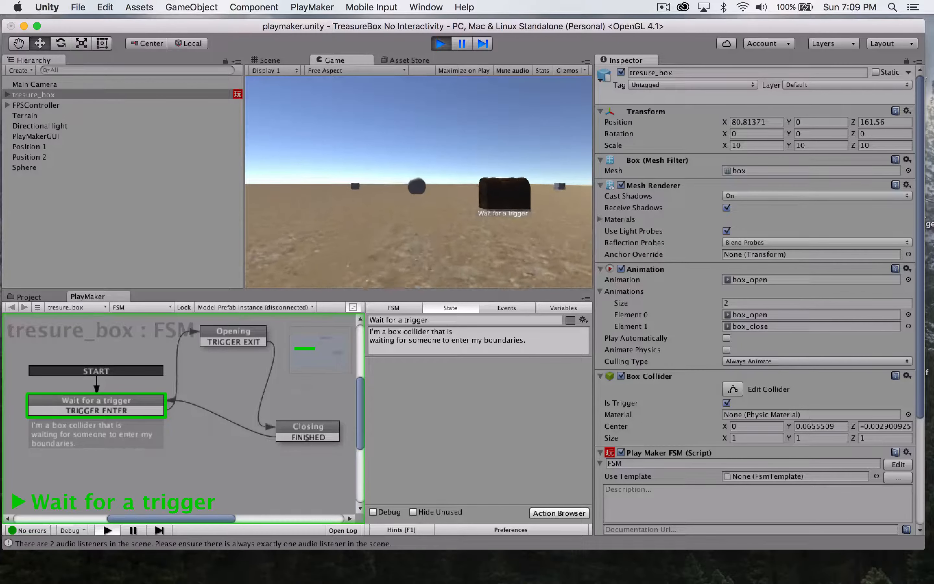
key("w")
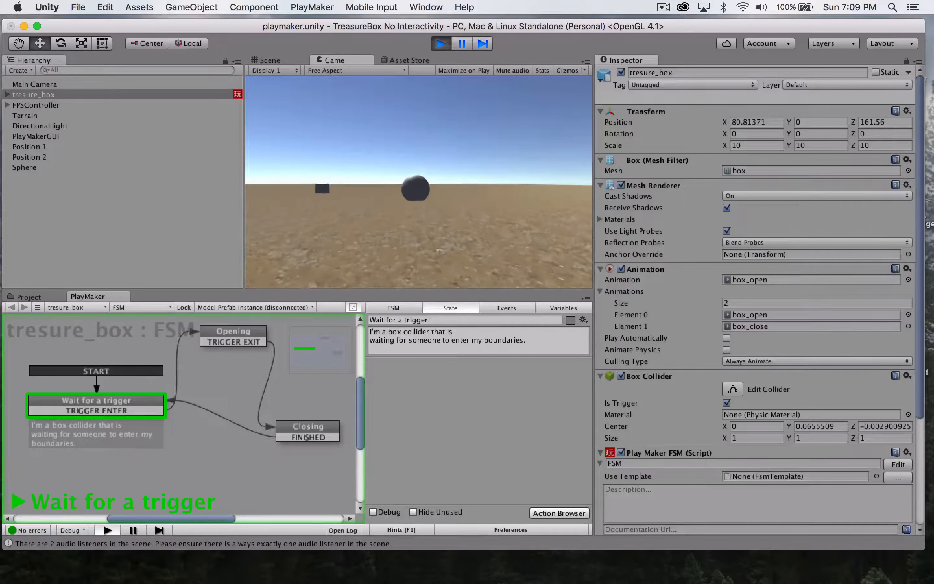
key("w")
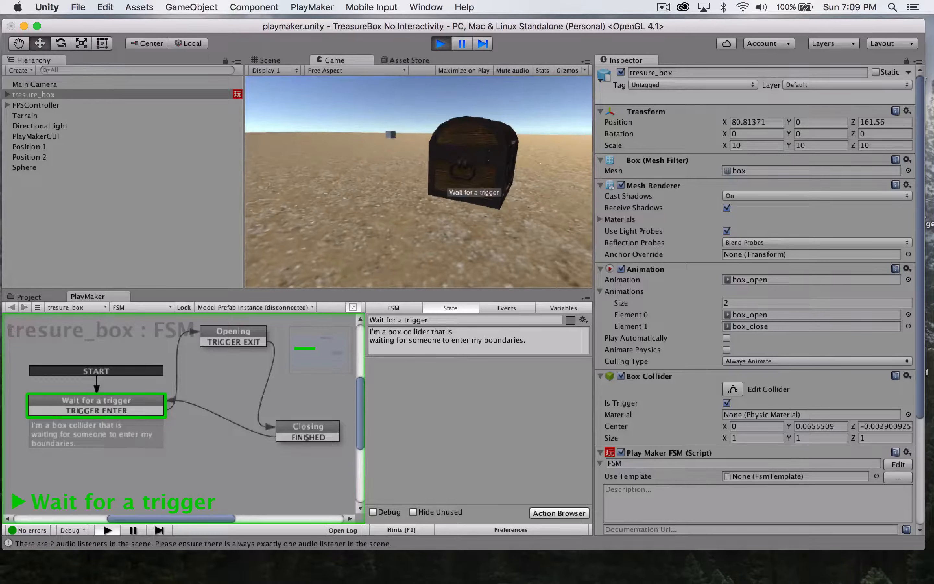
key("w")
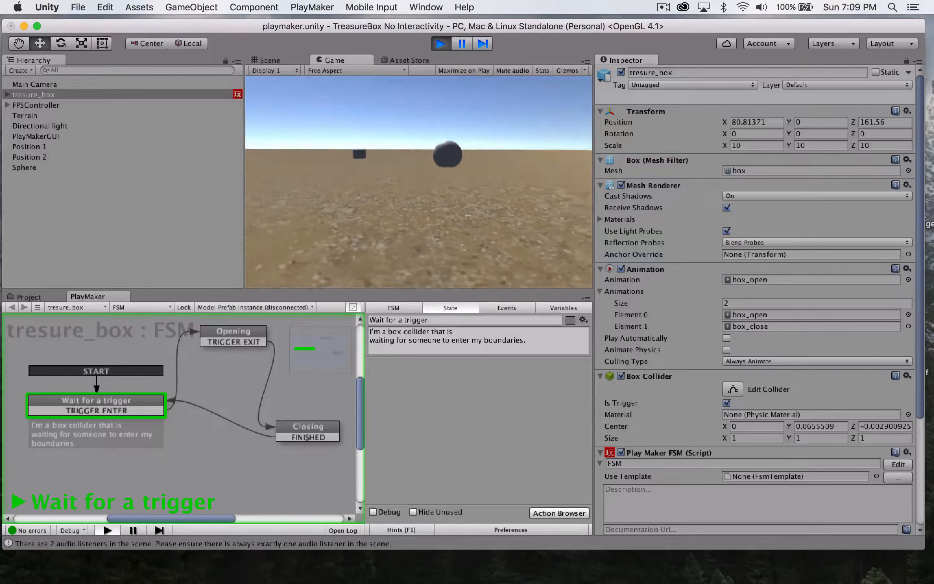
key("s")
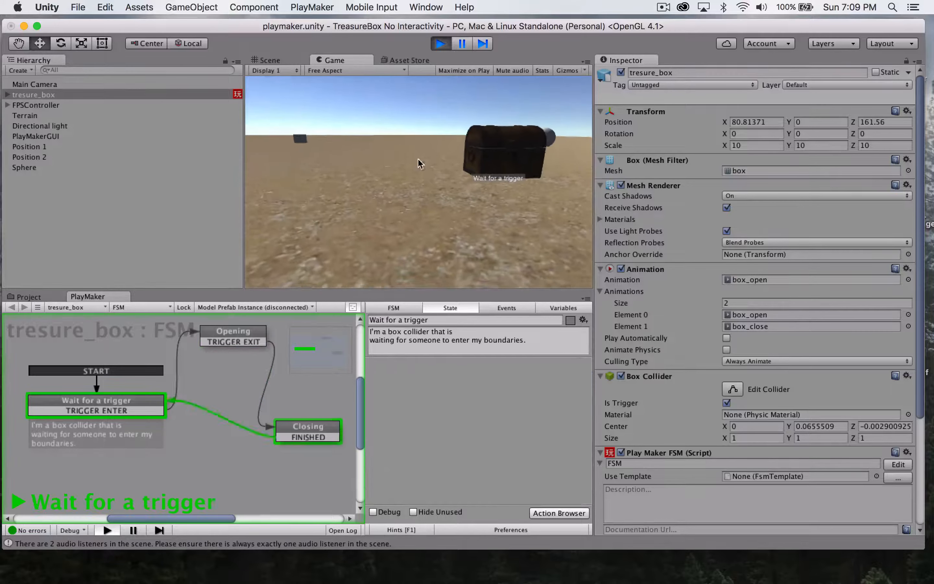
key("w")
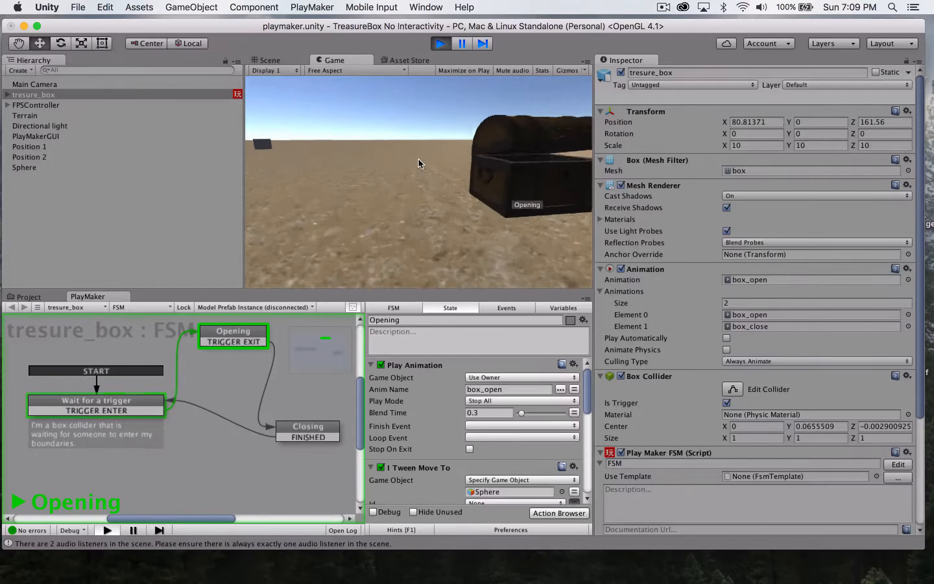
key("s")
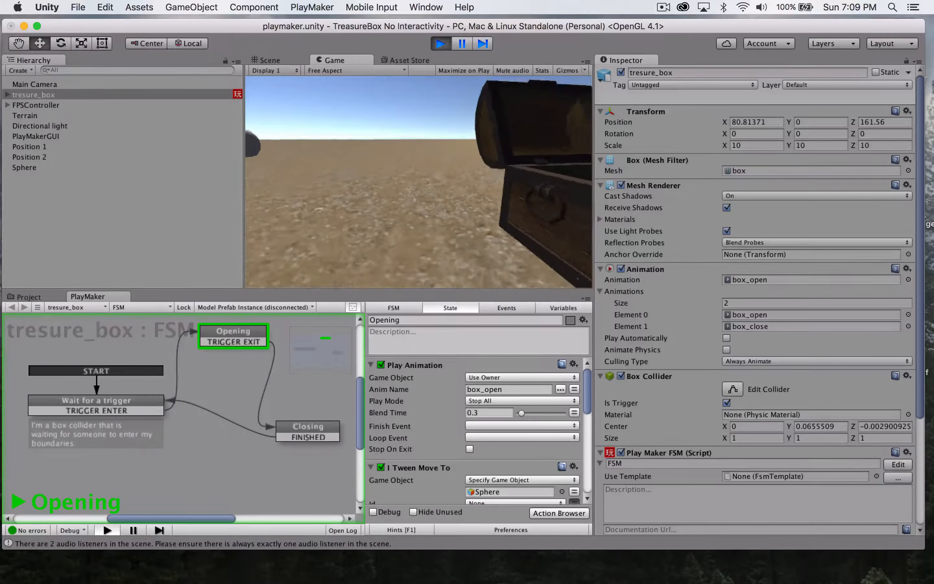
key("s")
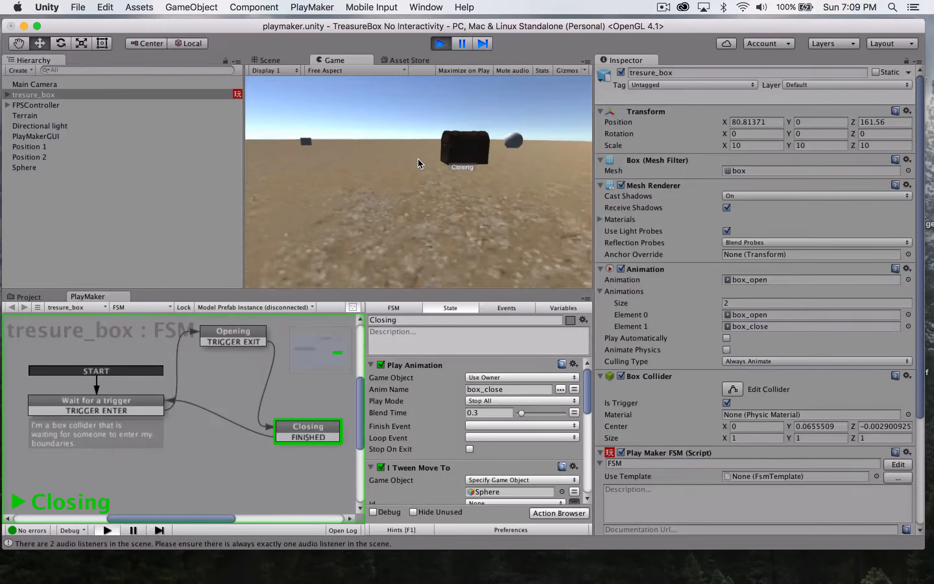
key("w")
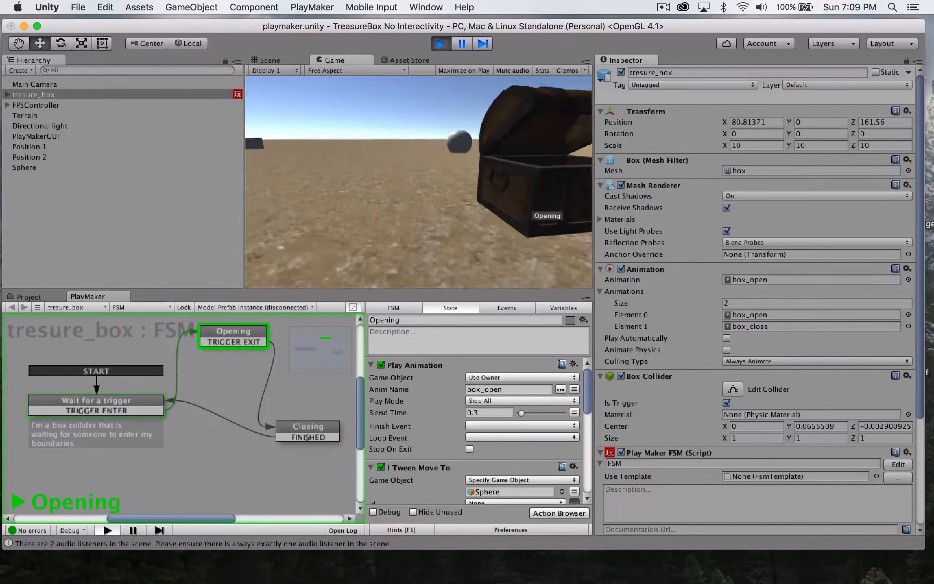
key("s")
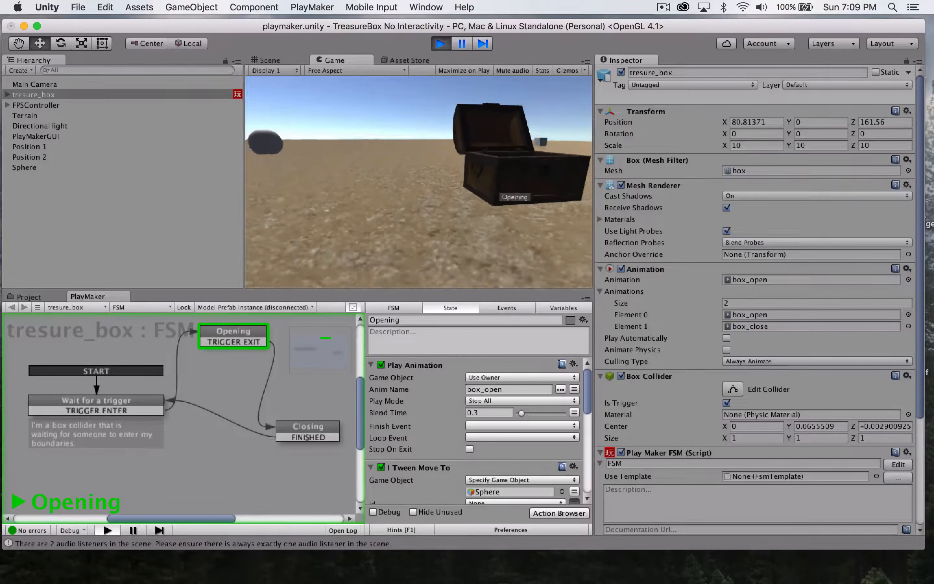
key("s")
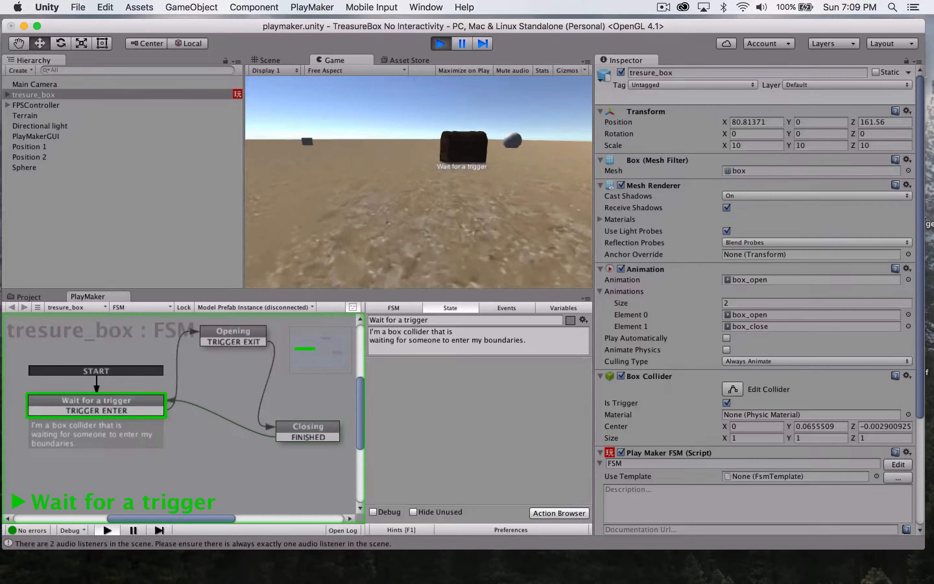
key("w")
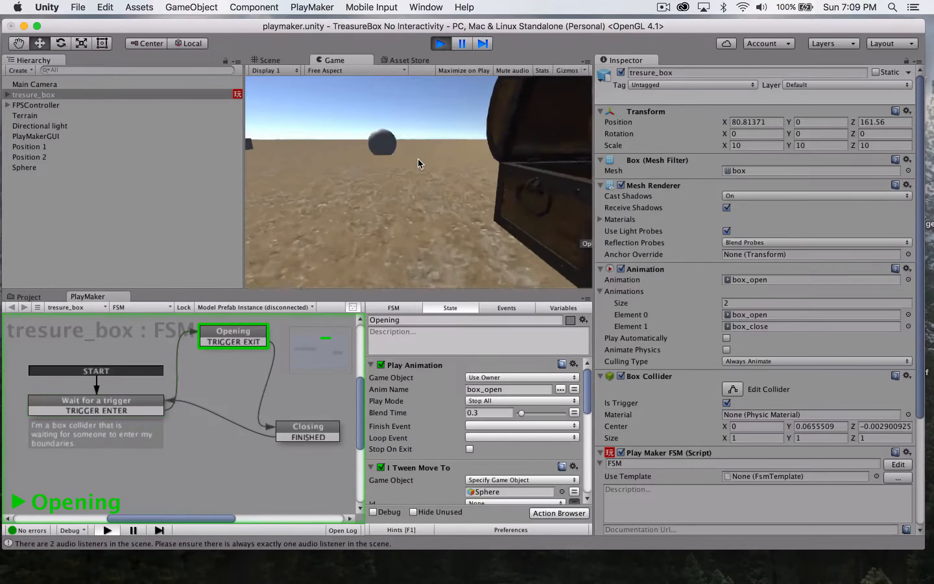
key("s")
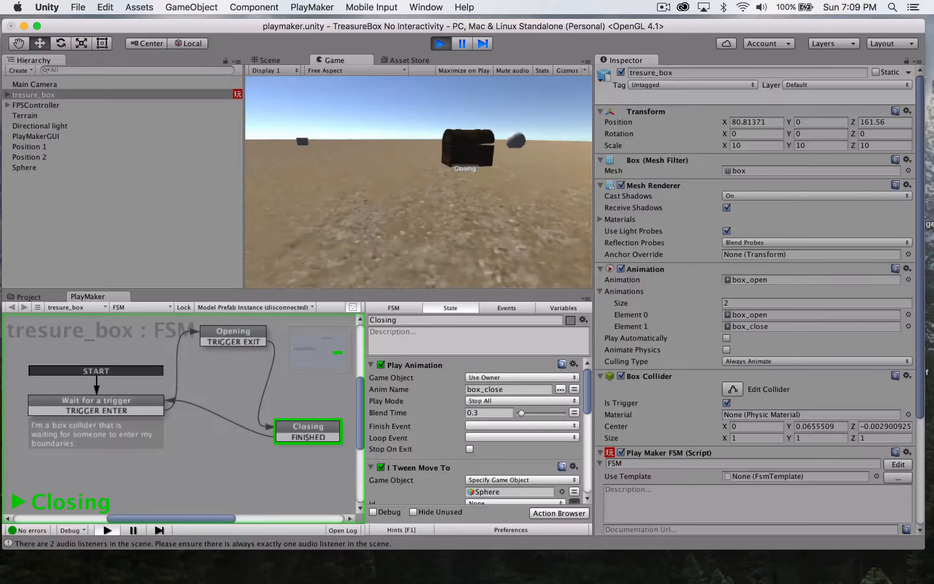
key("w")
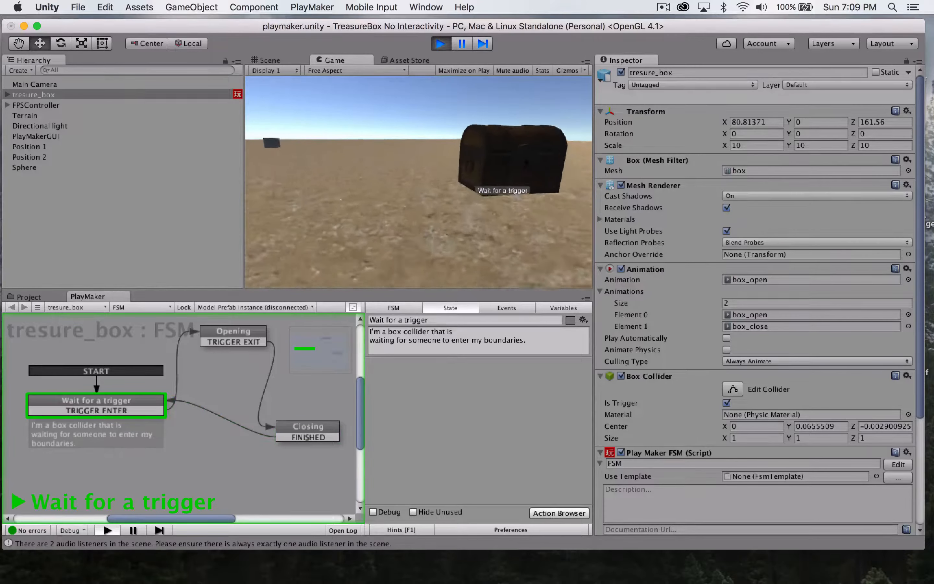
key("s")
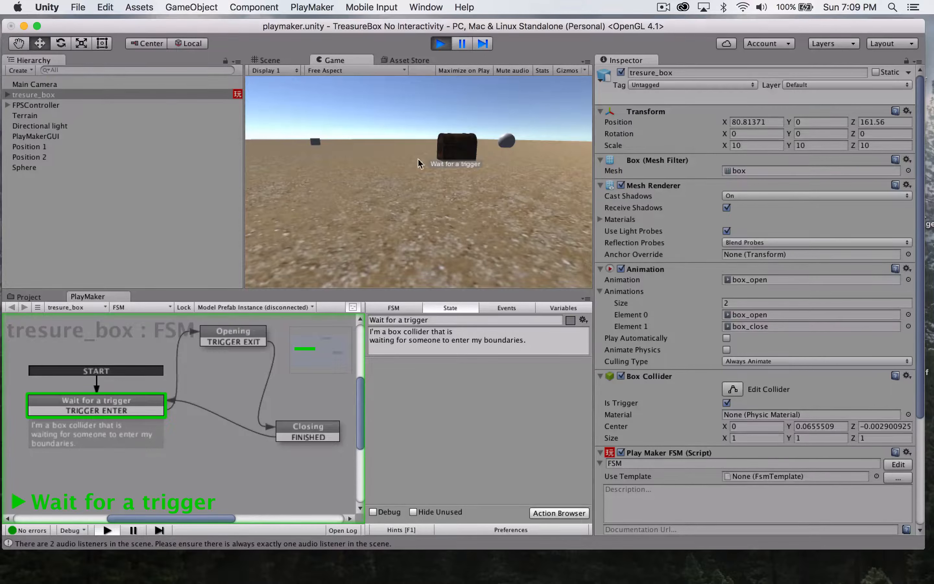
key("w")
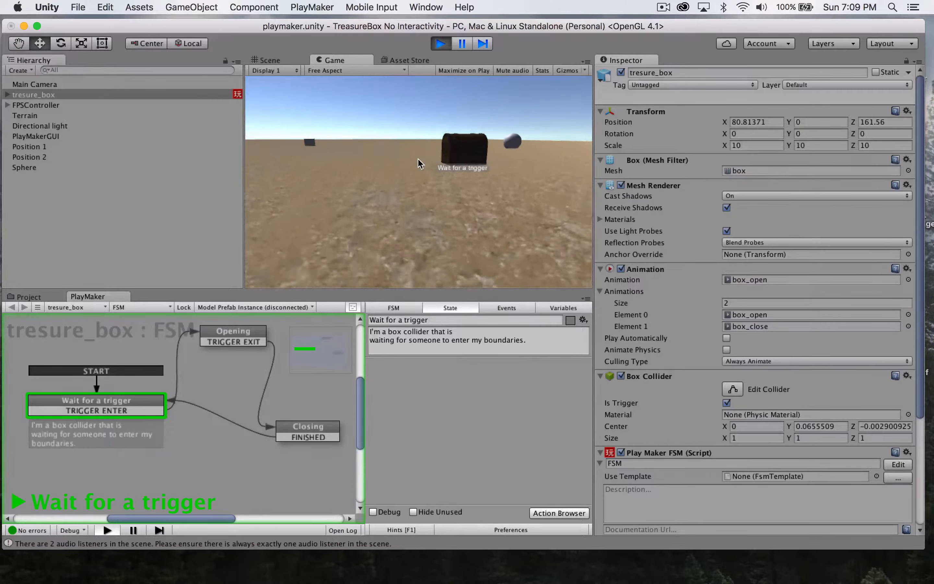
key("s")
key("s")
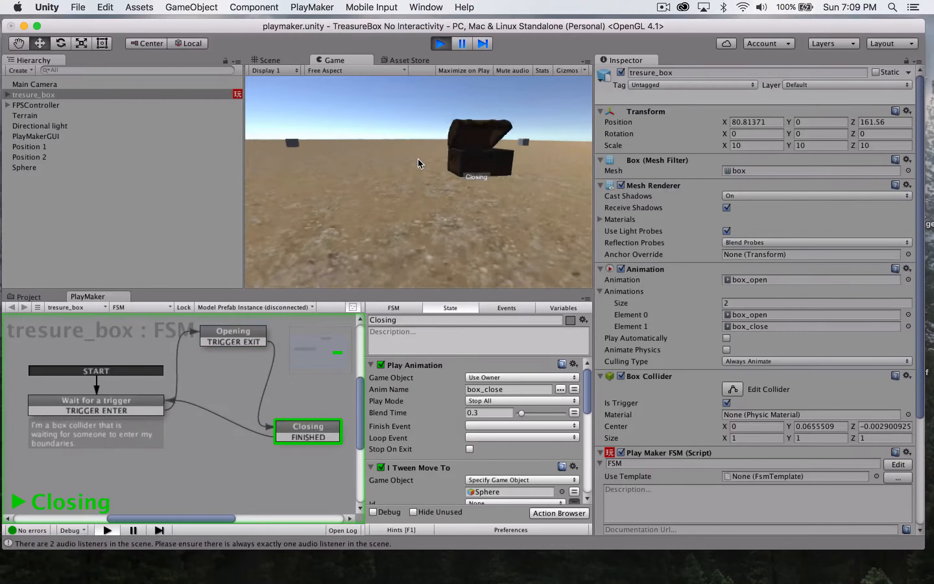